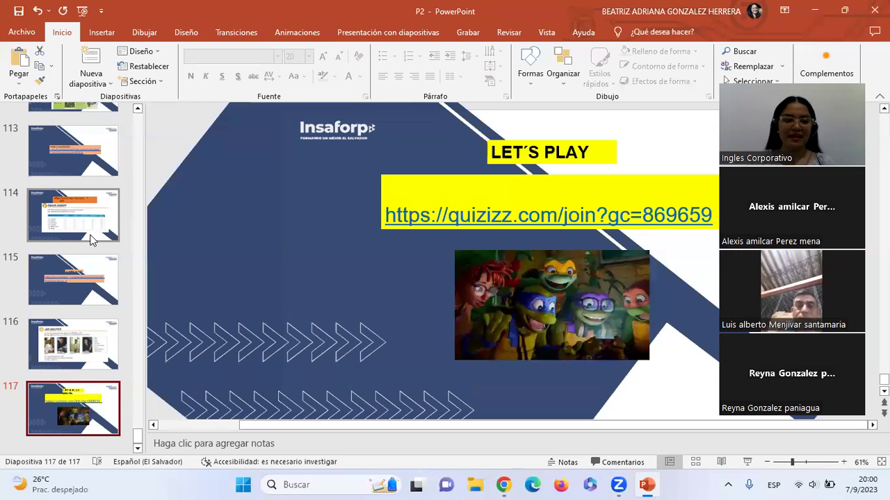
Step: Select slide 112, the 'Race the U.S.!' reading page about four unique American races
{"action": "scroll", "coordinate": [100, 201], "scroll_direction": "up", "scroll_amount": 3}
{"action": "scroll", "coordinate": [100, 200], "scroll_direction": "up", "scroll_amount": 1}
{"action": "left_click", "coordinate": [95, 239]}
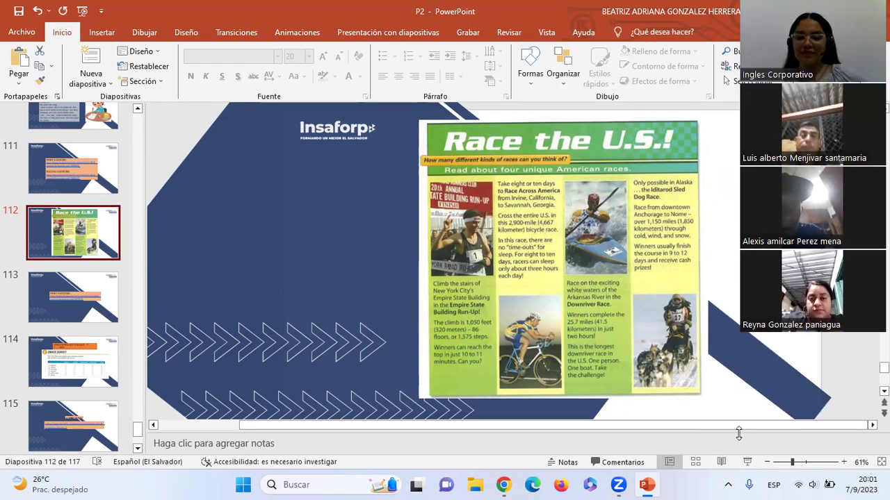
{"action": "key", "text": "shift+F5"}
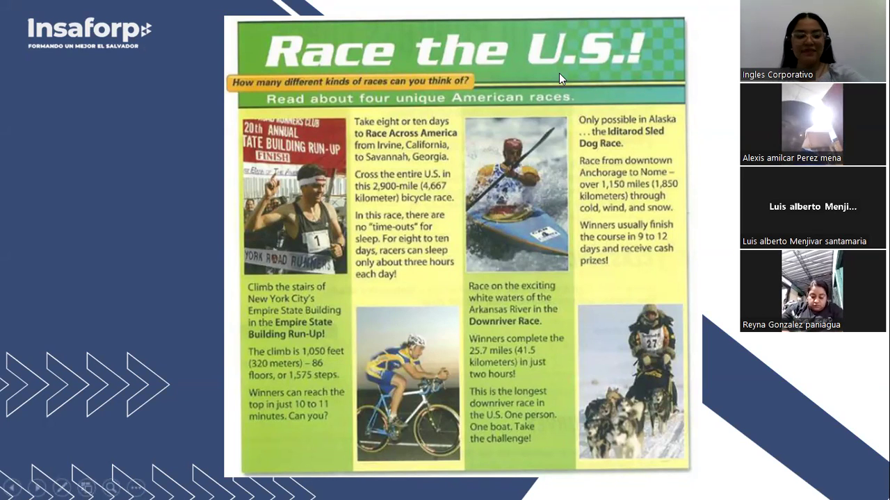
{"action": "key", "text": "Escape"}
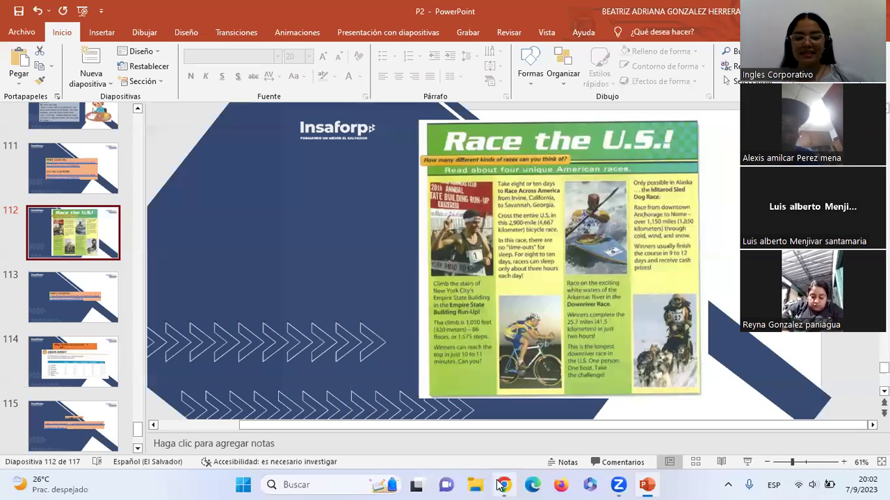
Step: Bring Chrome forward, return to the course tab, and open unit 5.13 Reading: Race the U.S.!
{"action": "left_click", "coordinate": [503, 484]}
{"action": "key", "text": "ctrl+shift+Tab"}
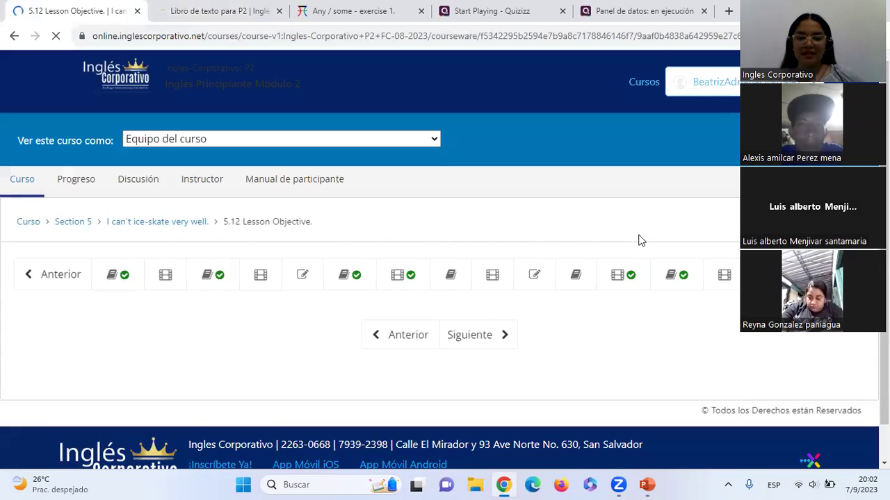
{"action": "scroll", "coordinate": [637, 241], "scroll_direction": "down", "scroll_amount": 1}
{"action": "scroll", "coordinate": [676, 224], "scroll_direction": "down", "scroll_amount": 2}
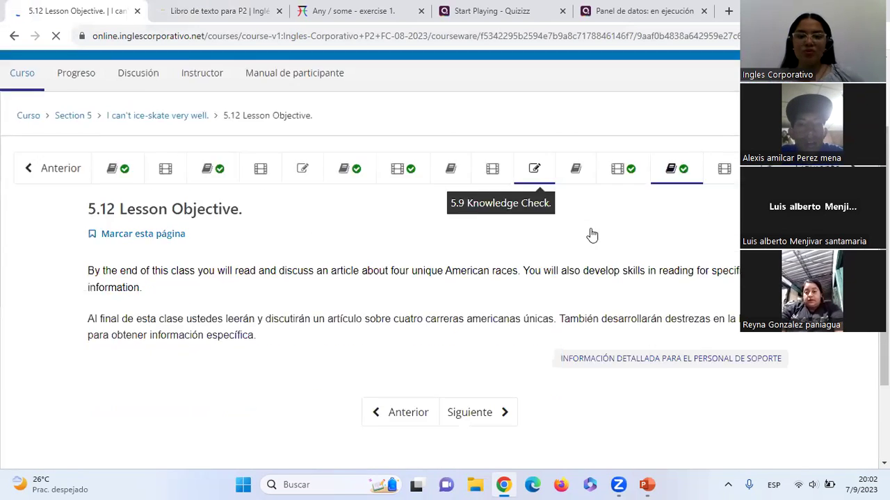
{"action": "scroll", "coordinate": [588, 234], "scroll_direction": "down", "scroll_amount": 2}
{"action": "left_click", "coordinate": [721, 116]}
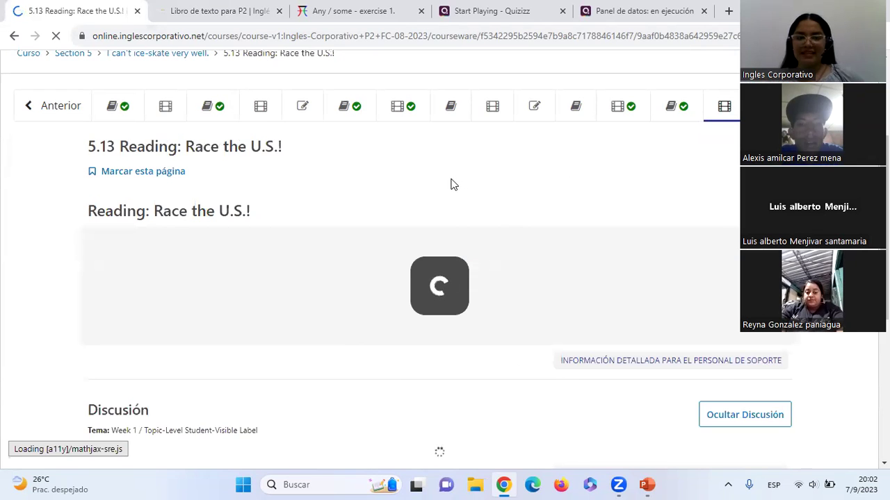
{"action": "scroll", "coordinate": [403, 212], "scroll_direction": "down", "scroll_amount": 1}
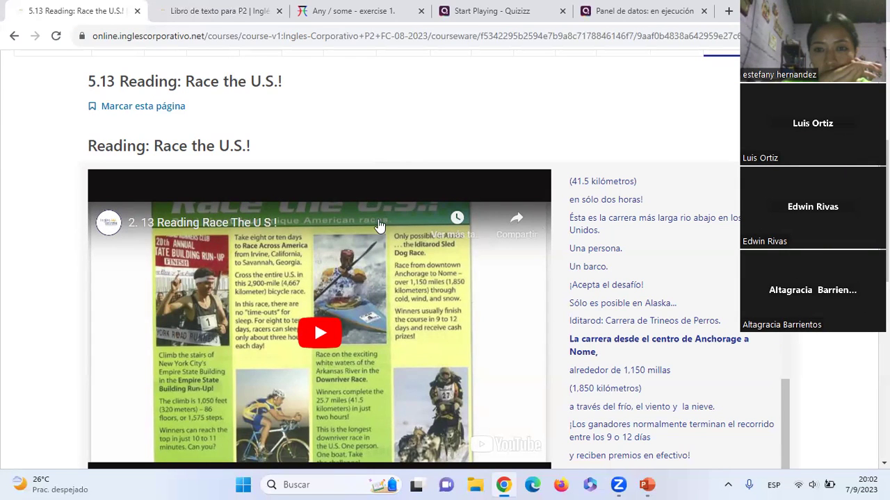
Step: Rewind the 5.13 reading video to 0:00 and enlarge it to full screen
{"action": "scroll", "coordinate": [331, 160], "scroll_direction": "down", "scroll_amount": 1}
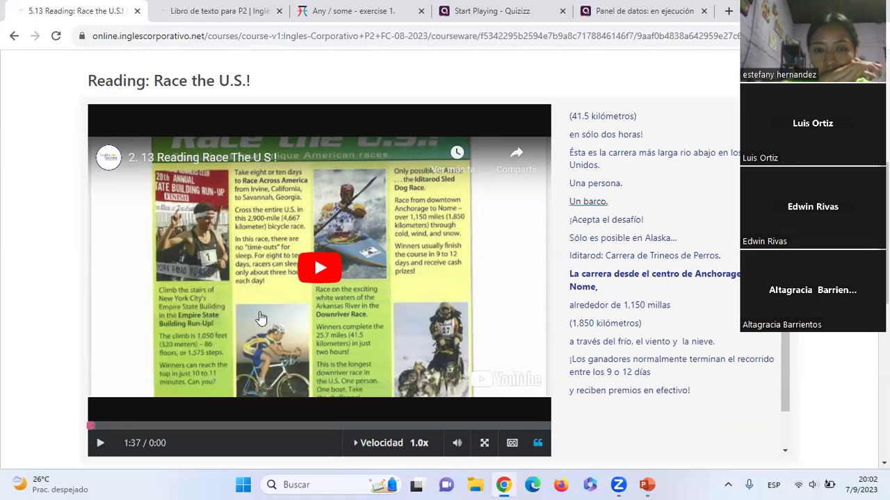
{"action": "left_click", "coordinate": [93, 427]}
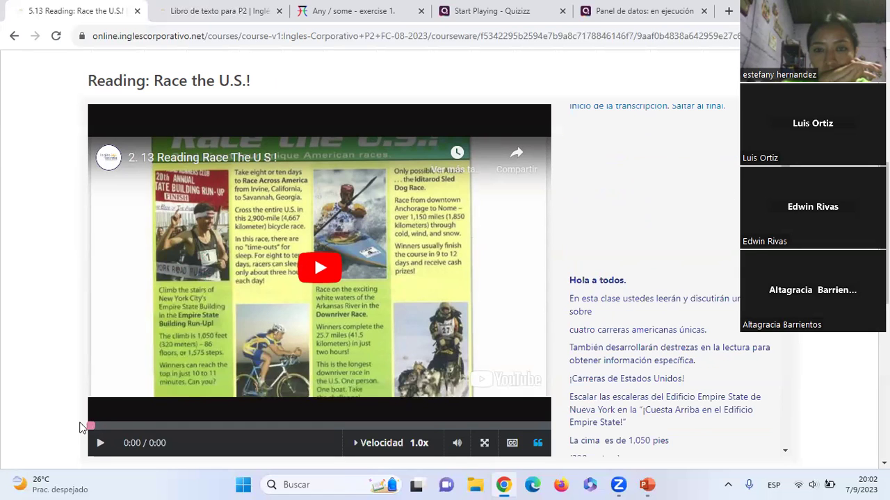
{"action": "left_click", "coordinate": [484, 444]}
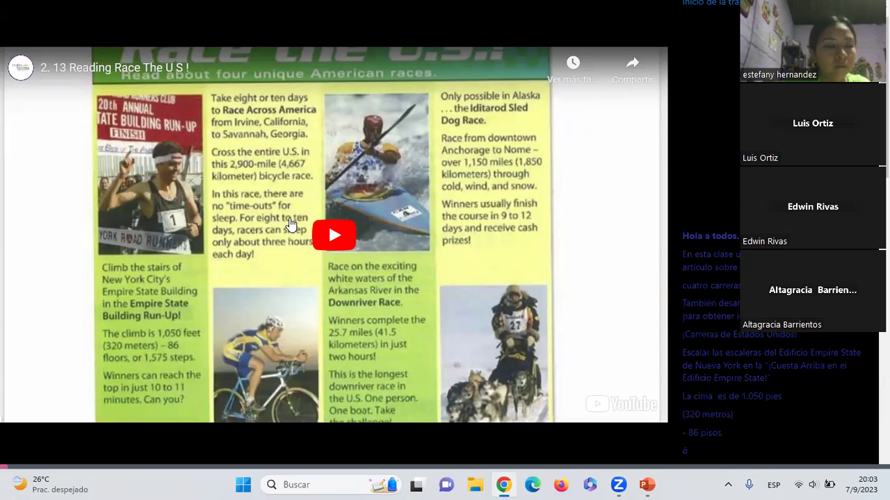
Step: Play the Race the U.S.! video through to 1:54, turning the volume down
{"action": "left_click", "coordinate": [333, 234]}
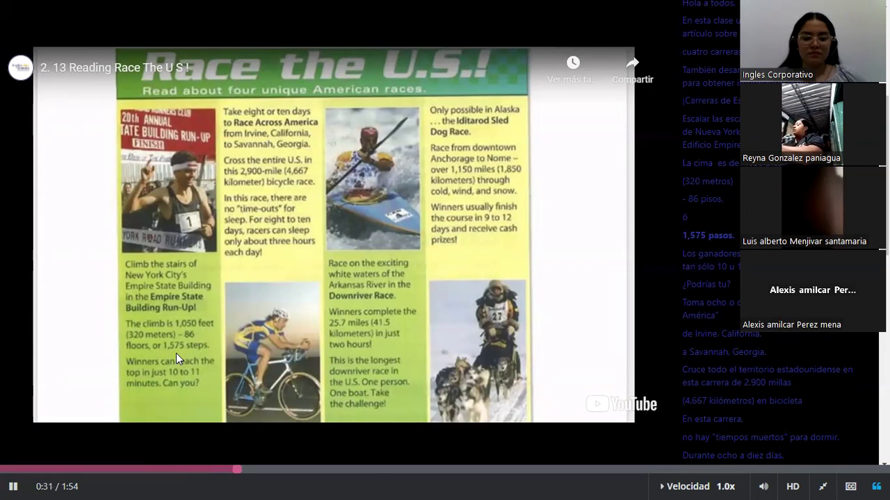
{"action": "key", "text": "Down"}
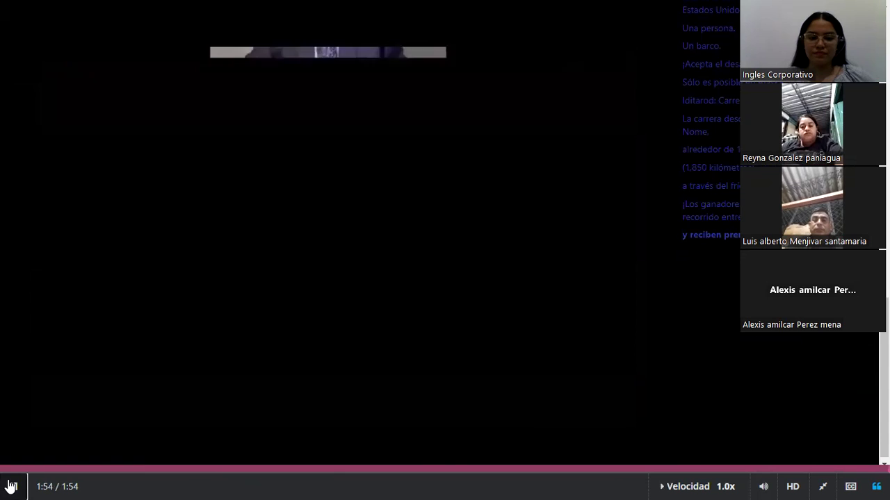
Step: Rewind the reading video to 0:00, leave full screen, and bring the PowerPoint slide forward
{"action": "left_click", "coordinate": [11, 486]}
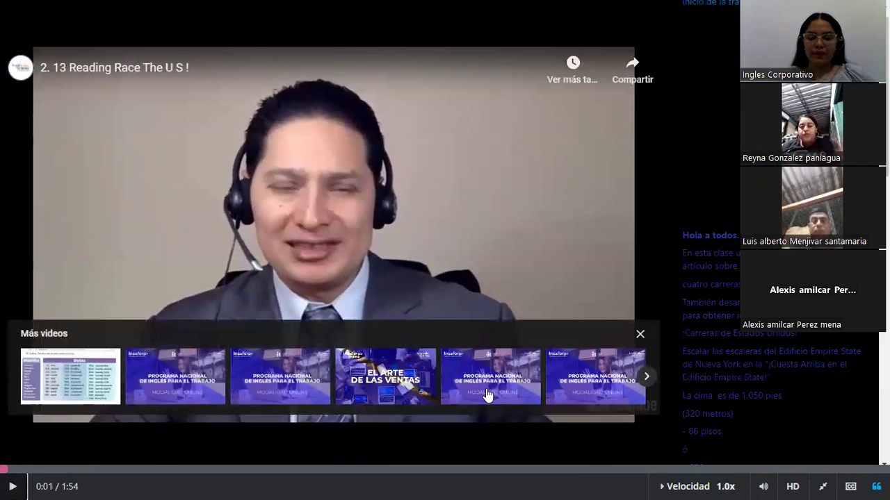
{"action": "left_click", "coordinate": [646, 484]}
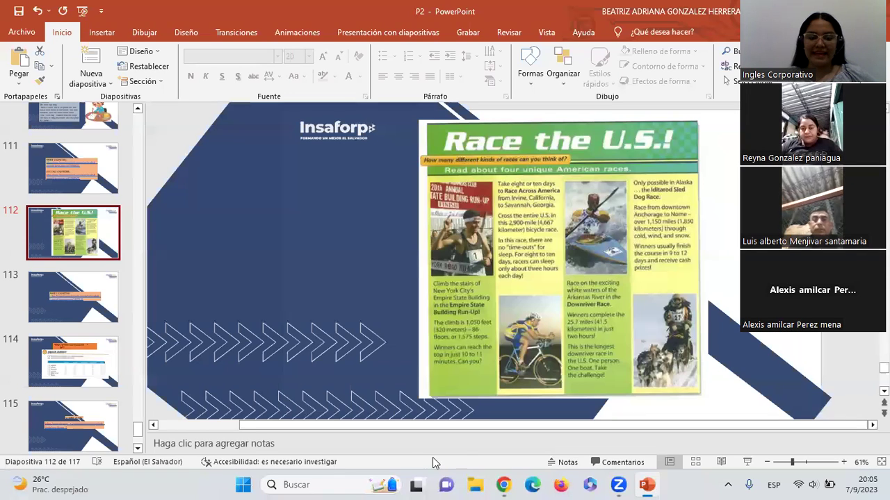
{"action": "left_click", "coordinate": [505, 485]}
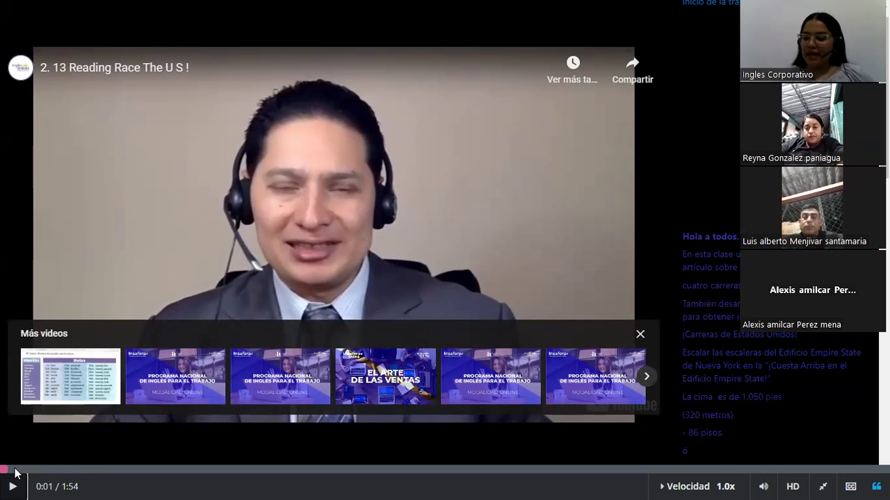
{"action": "left_click", "coordinate": [16, 471]}
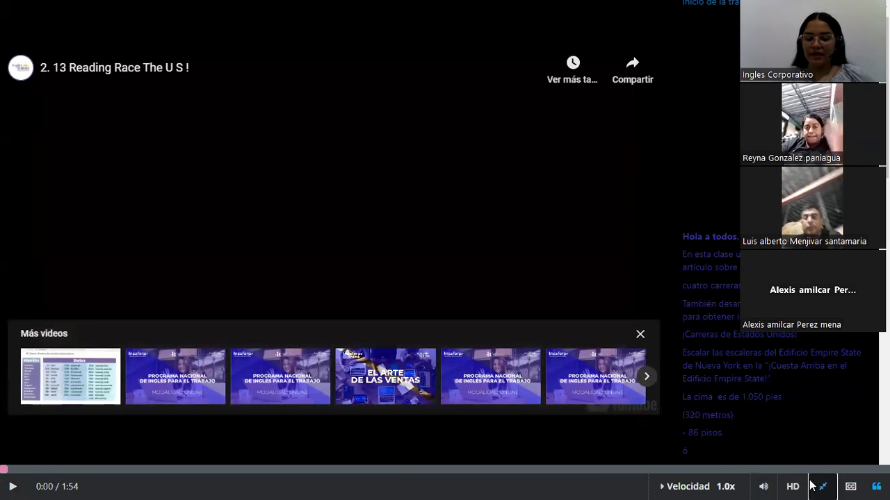
{"action": "left_click", "coordinate": [811, 486]}
{"action": "left_click", "coordinate": [646, 484]}
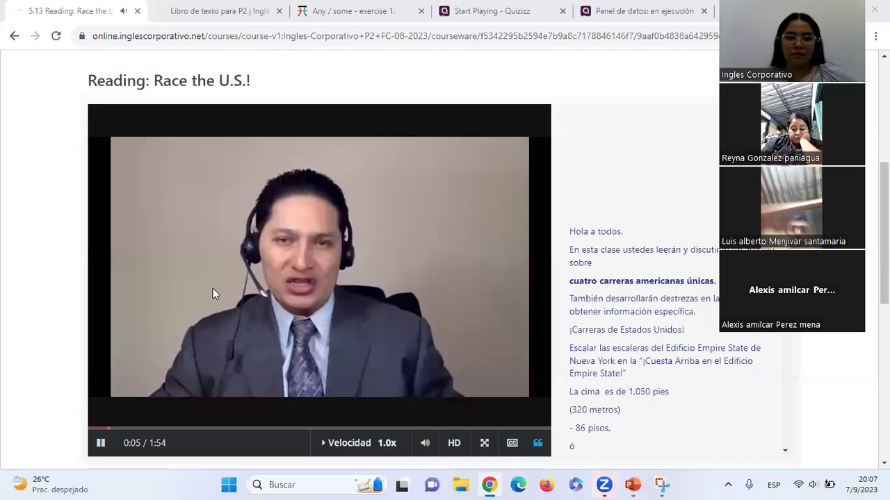
Step: Play the video full screen with the volume lowered two notches until it ends at 1:54
{"action": "left_click", "coordinate": [484, 443]}
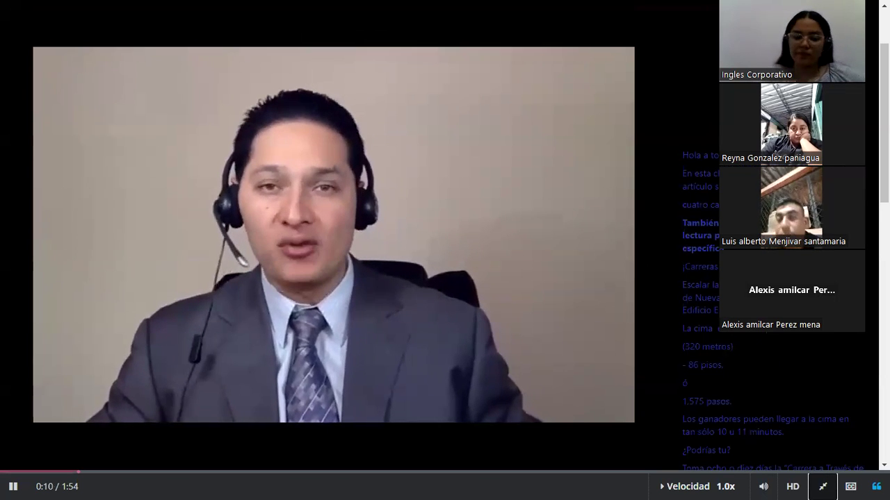
{"action": "key", "text": "Down"}
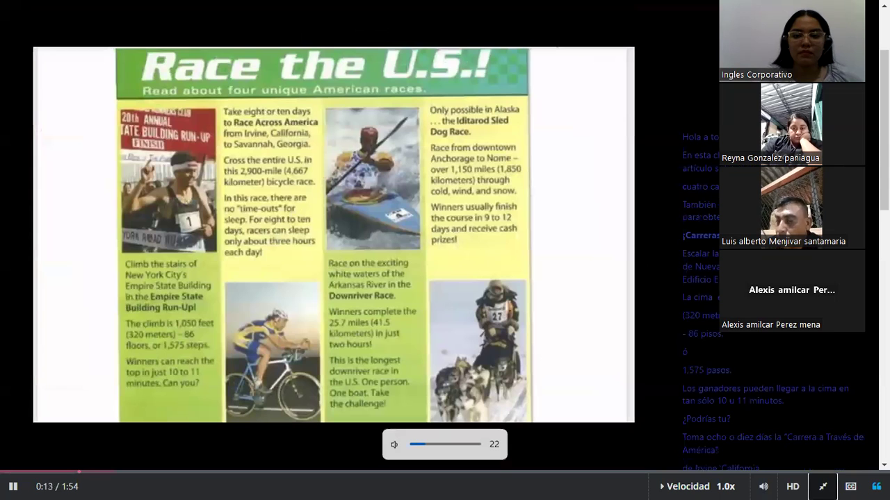
{"action": "key", "text": "Down"}
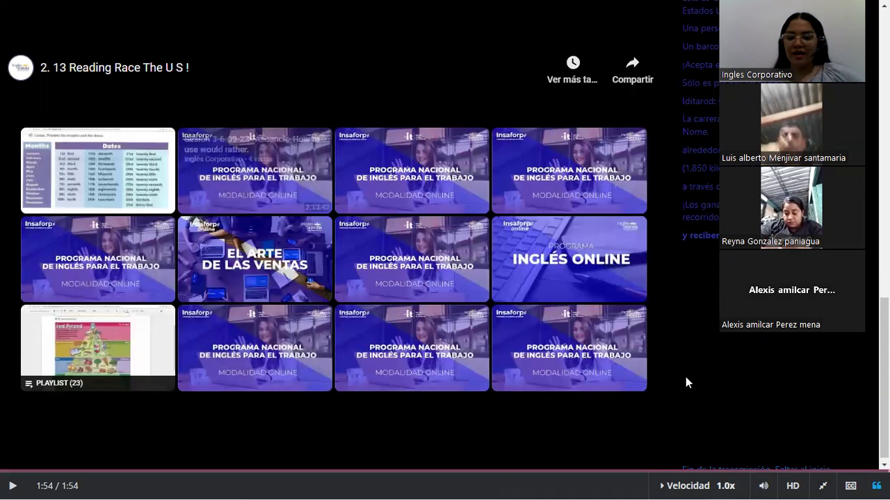
{"action": "mouse_move", "coordinate": [765, 497]}
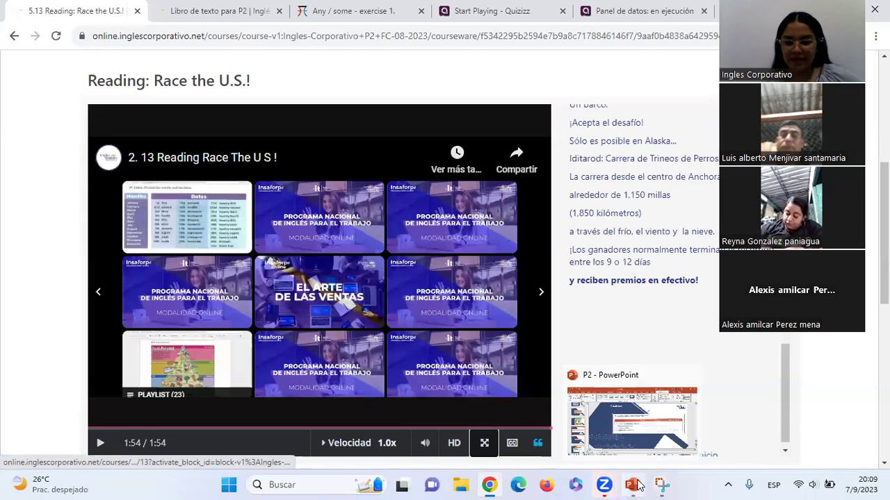
Step: On slide 113, draw and widen a text box across the Empire State Building Run-Up row
{"action": "left_click", "coordinate": [632, 485]}
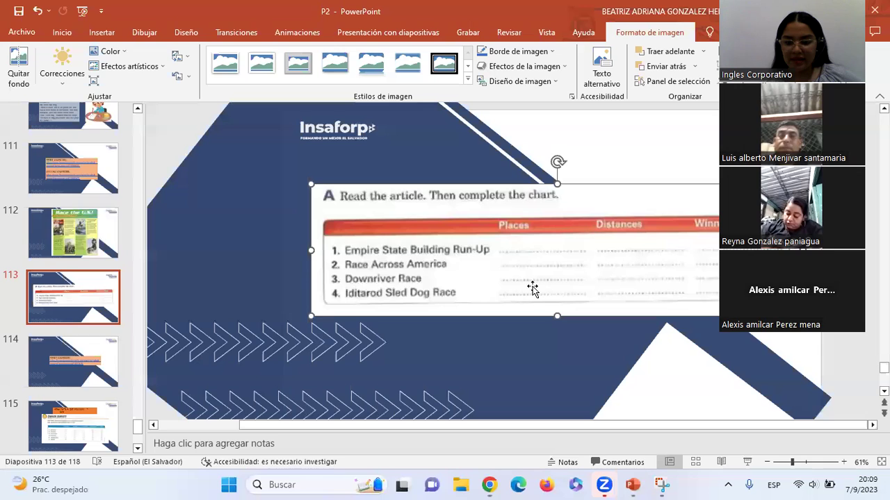
{"action": "left_click", "coordinate": [445, 165]}
{"action": "left_click", "coordinate": [72, 33]}
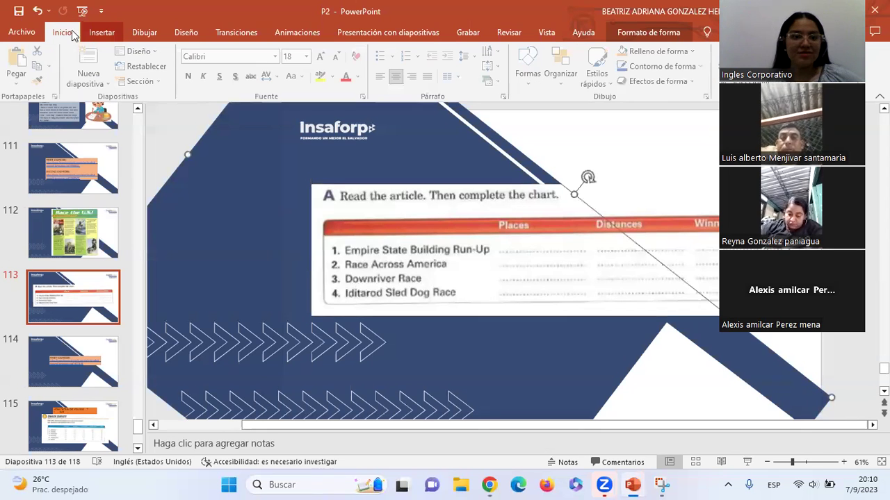
{"action": "left_click", "coordinate": [530, 75]}
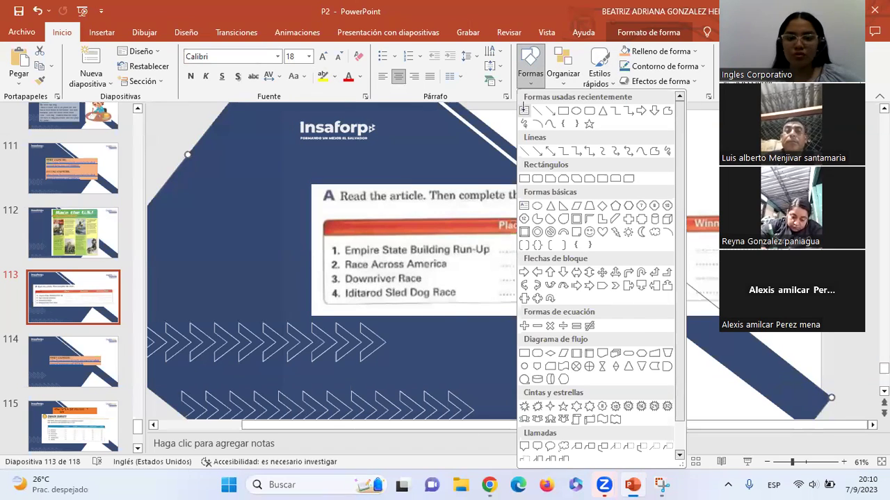
{"action": "left_click", "coordinate": [526, 129]}
{"action": "left_click_drag", "start_coordinate": [501, 243], "coordinate": [720, 251]}
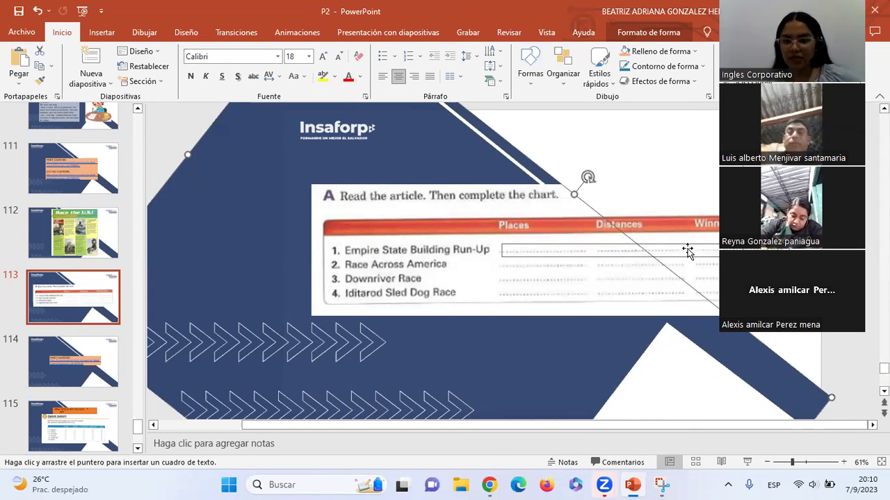
{"action": "left_click_drag", "start_coordinate": [502, 244], "coordinate": [742, 257]}
{"action": "left_click_drag", "start_coordinate": [544, 244], "coordinate": [544, 239]}
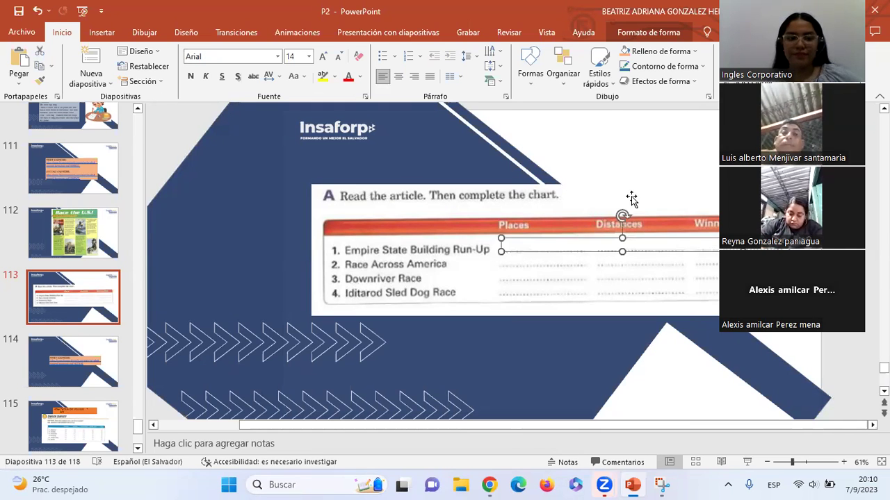
{"action": "left_click_drag", "start_coordinate": [744, 252], "coordinate": [786, 251]}
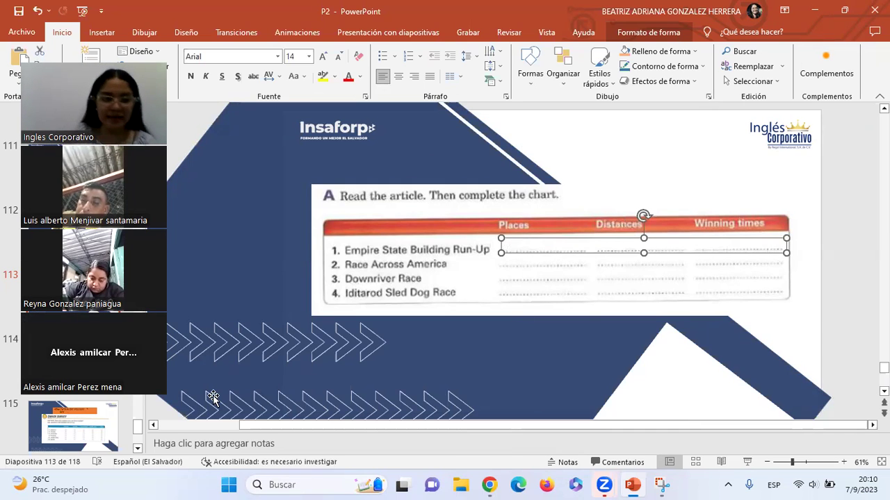
Step: Page back to slide 112, the Race the U.S.! article
{"action": "key", "text": "Page_Up"}
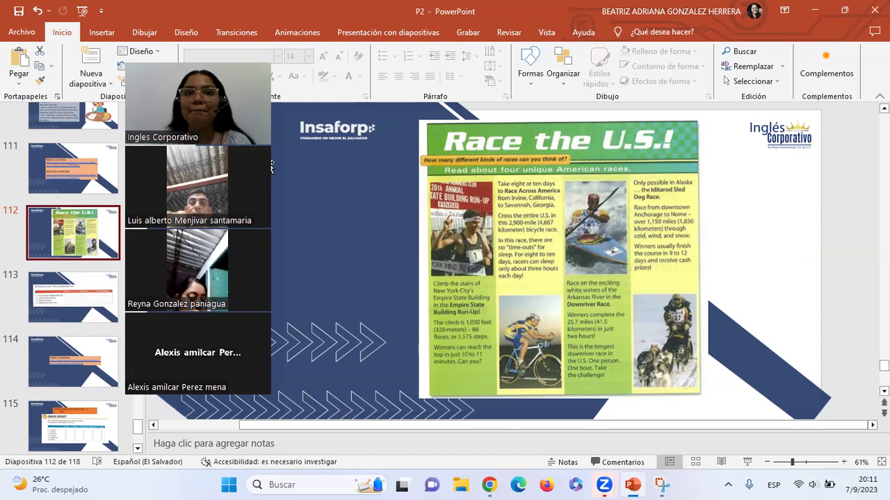
{"action": "left_click", "coordinate": [101, 300]}
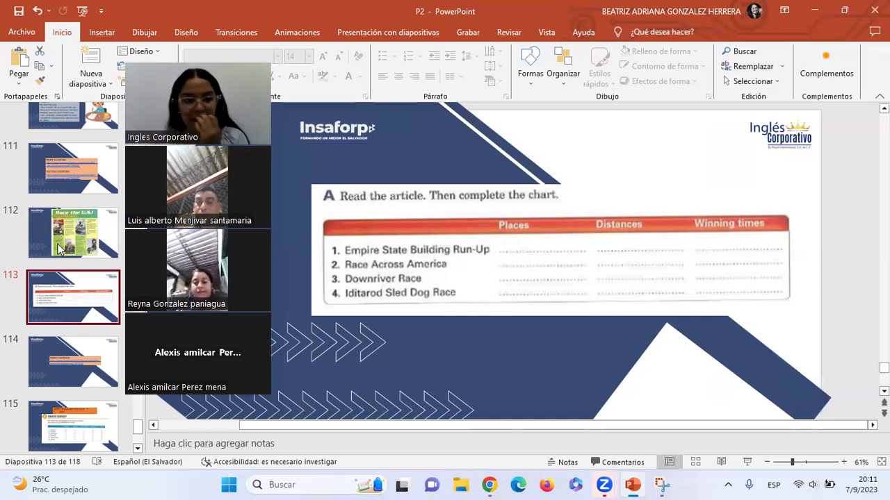
{"action": "key", "text": "Up"}
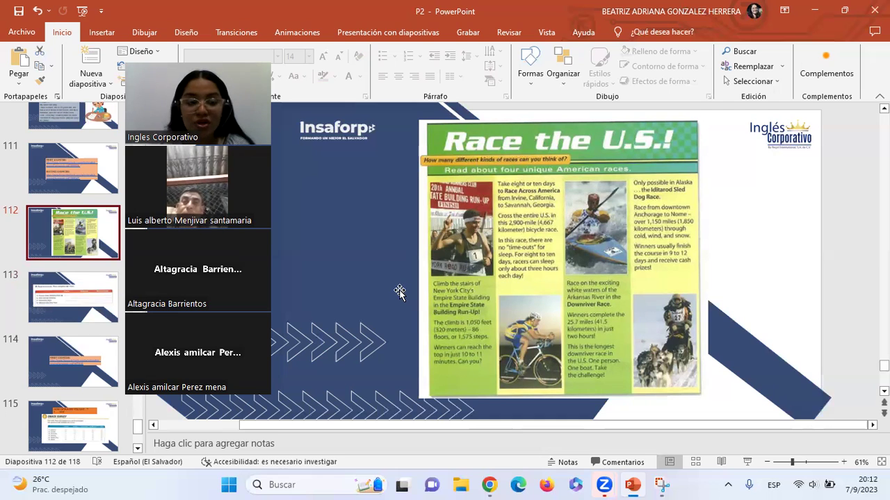
{"action": "left_click", "coordinate": [71, 291]}
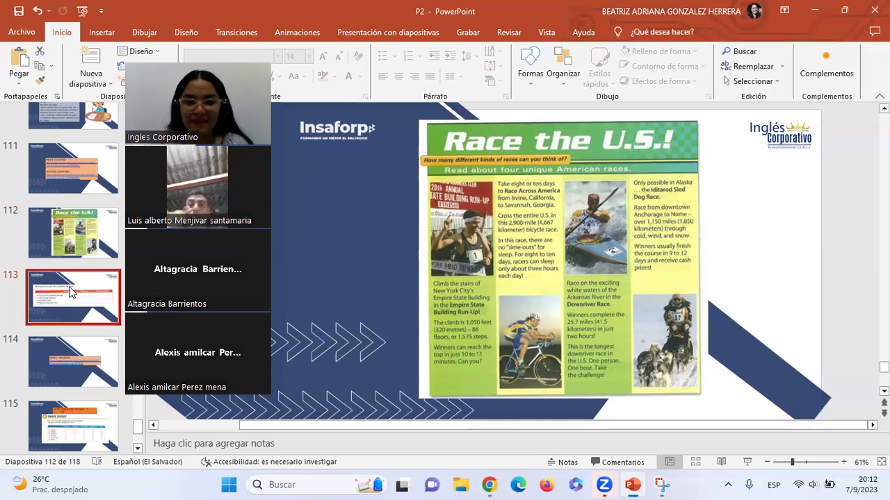
Step: Draw a text box across the Empire State Building Run-Up row and enter New York City
{"action": "left_click", "coordinate": [511, 241]}
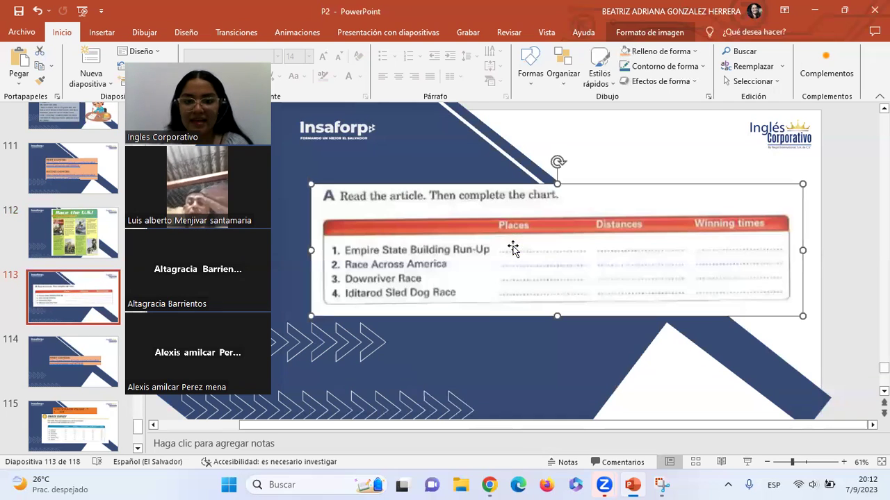
{"action": "left_click", "coordinate": [531, 77]}
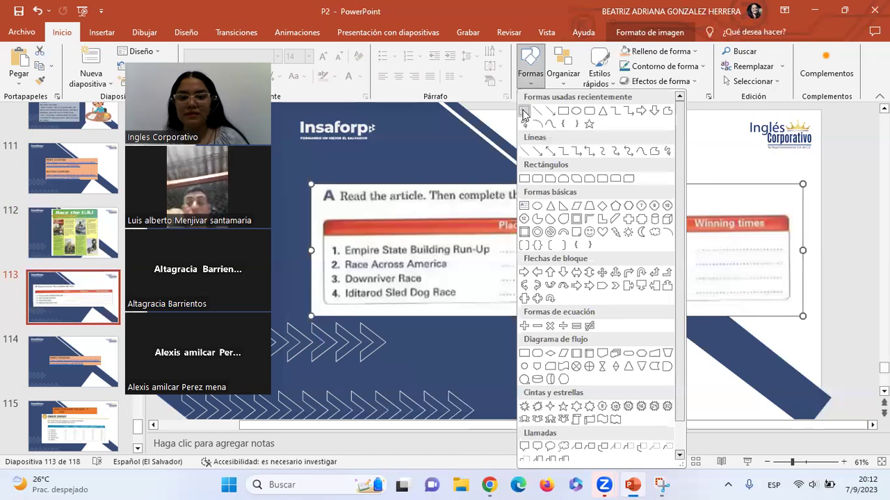
{"action": "left_click", "coordinate": [524, 113]}
{"action": "left_click_drag", "start_coordinate": [492, 237], "coordinate": [779, 249]}
{"action": "type", "text": "New York City"}
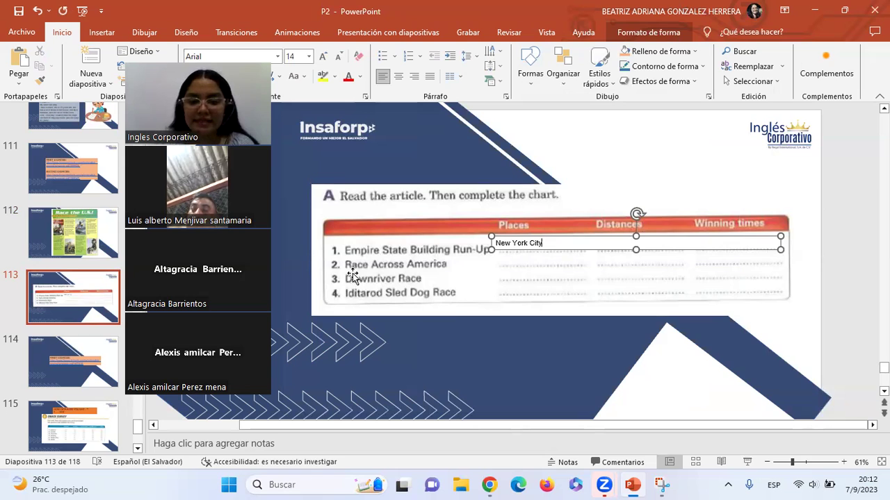
{"action": "scroll", "coordinate": [451, 301], "scroll_direction": "up", "scroll_amount": 2}
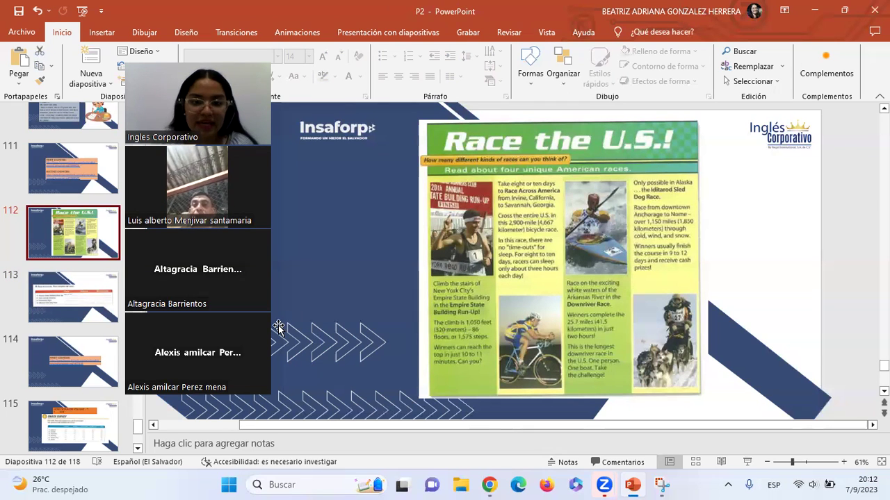
{"action": "left_click", "coordinate": [76, 291]}
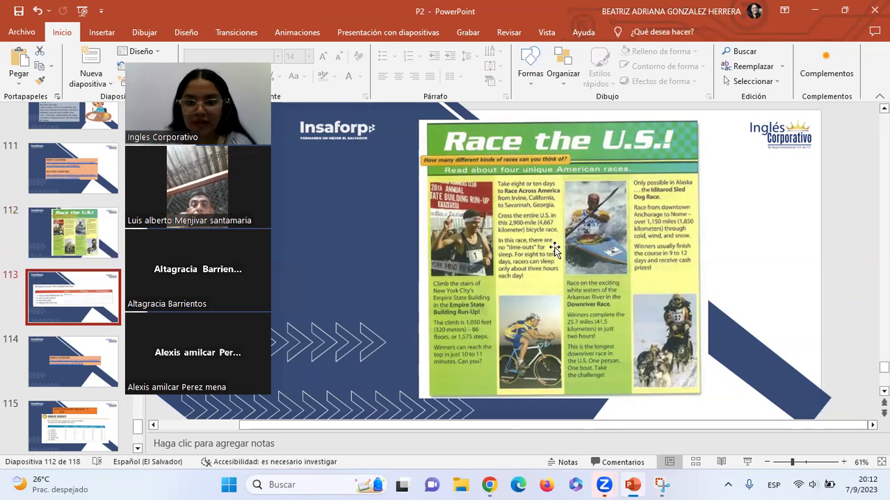
{"action": "left_click", "coordinate": [616, 248]}
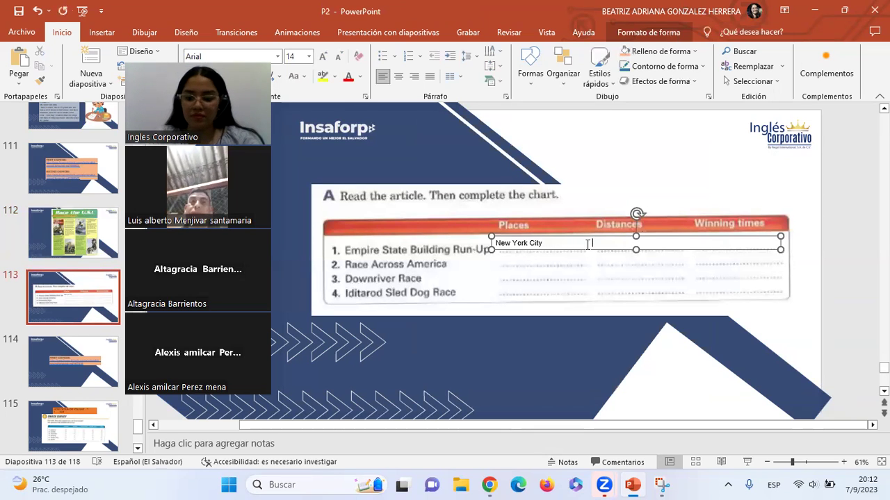
Step: Checking the article, complete the row with 320 meters and 10 to 11 minutes
{"action": "key", "text": "Page_Down"}
{"action": "key", "text": "Page_Down"}
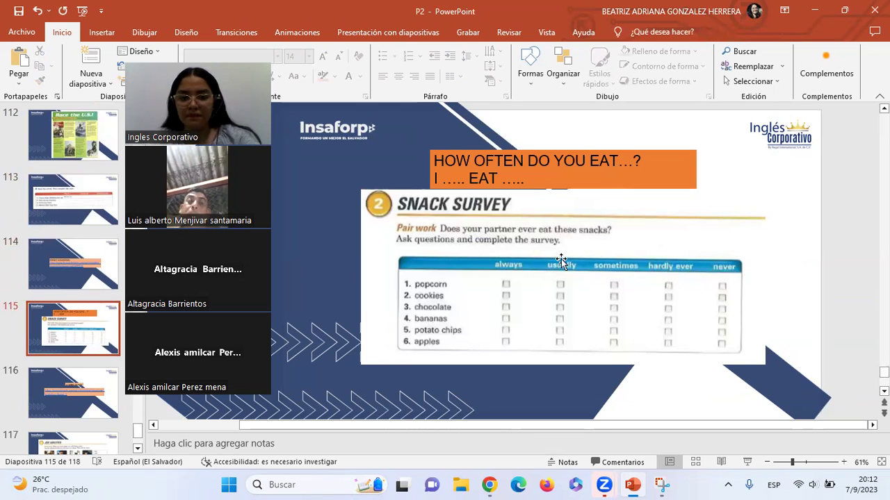
{"action": "key", "text": "Page_Up"}
{"action": "key", "text": "Page_Up"}
{"action": "left_click", "coordinate": [580, 245]}
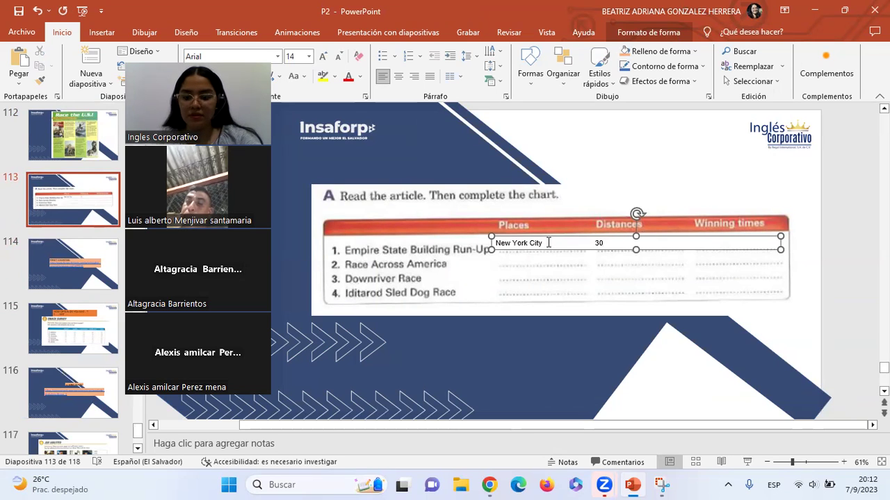
{"action": "type", "text": "20 meters"}
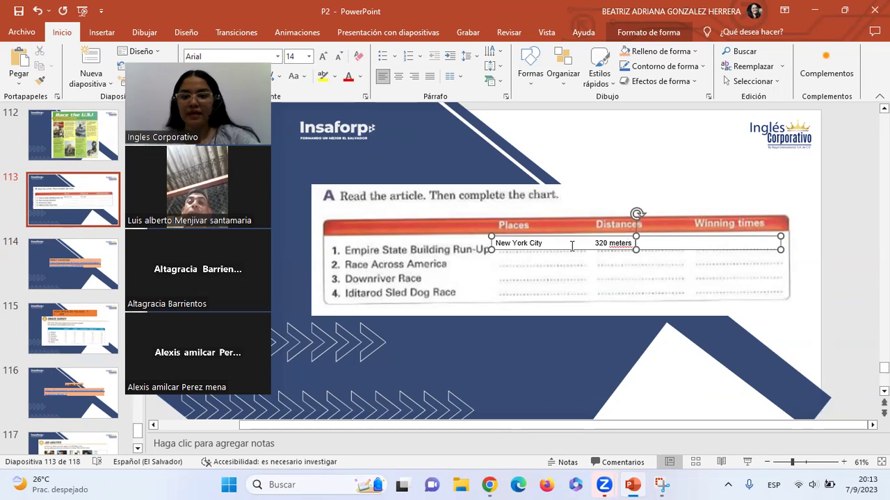
{"action": "key", "text": "Page_Up"}
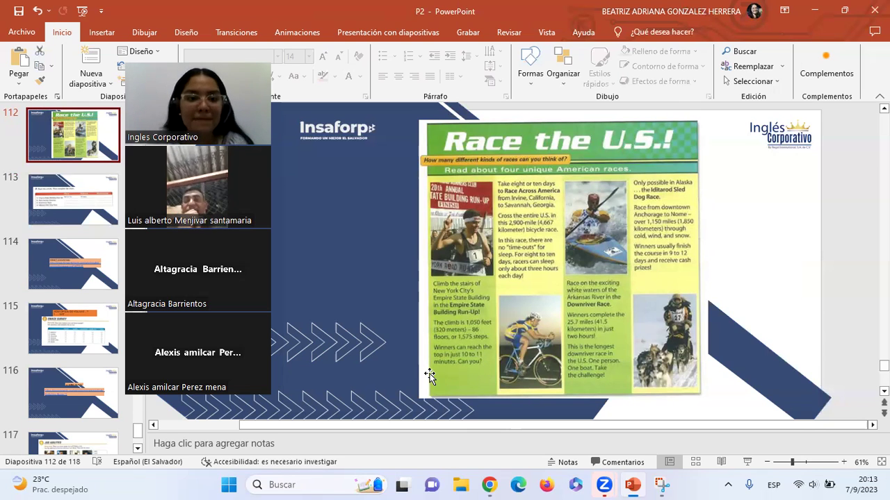
{"action": "left_click", "coordinate": [73, 204]}
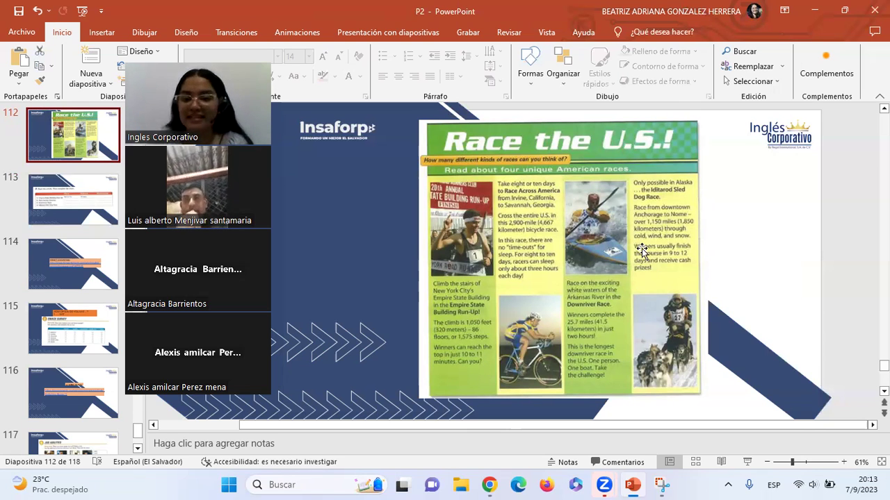
{"action": "left_click", "coordinate": [692, 249]}
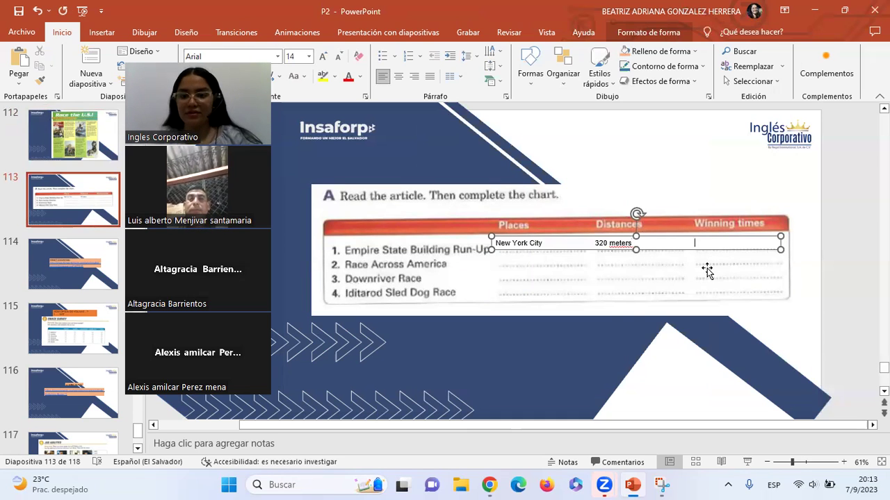
{"action": "type", "text": "to 11 minutes"}
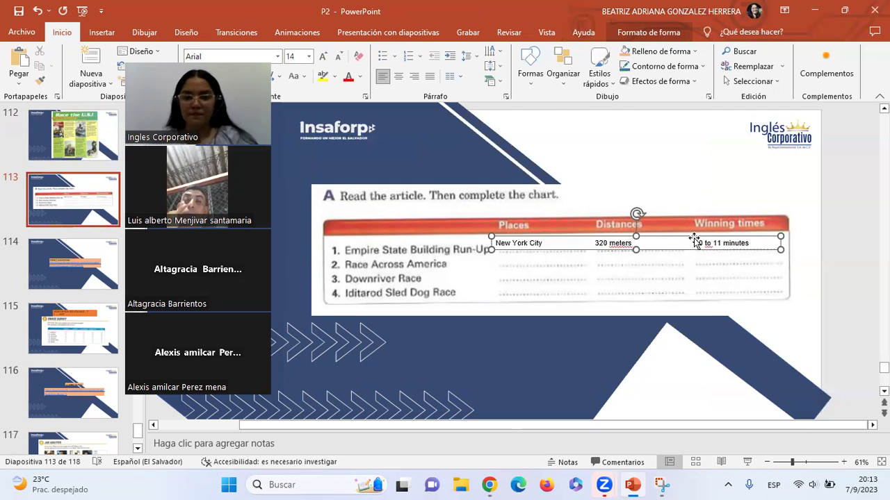
{"action": "left_click", "coordinate": [530, 78]}
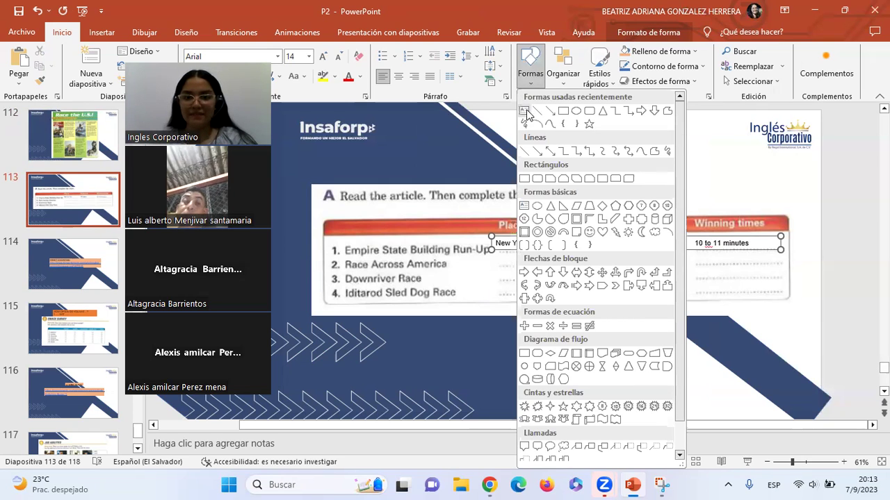
Step: Draw a first text box over the Race Across America row, then consult the article slide
{"action": "left_click", "coordinate": [524, 110]}
{"action": "left_click_drag", "start_coordinate": [724, 257], "coordinate": [781, 265]}
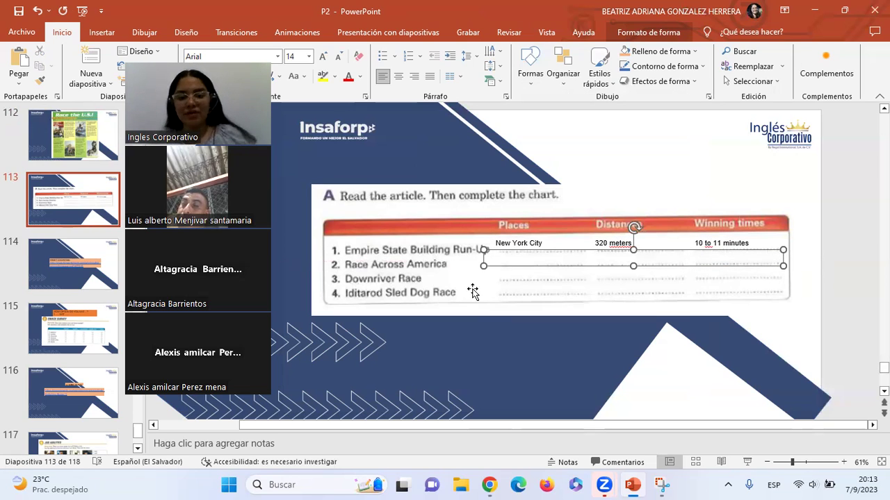
{"action": "left_click", "coordinate": [72, 159]}
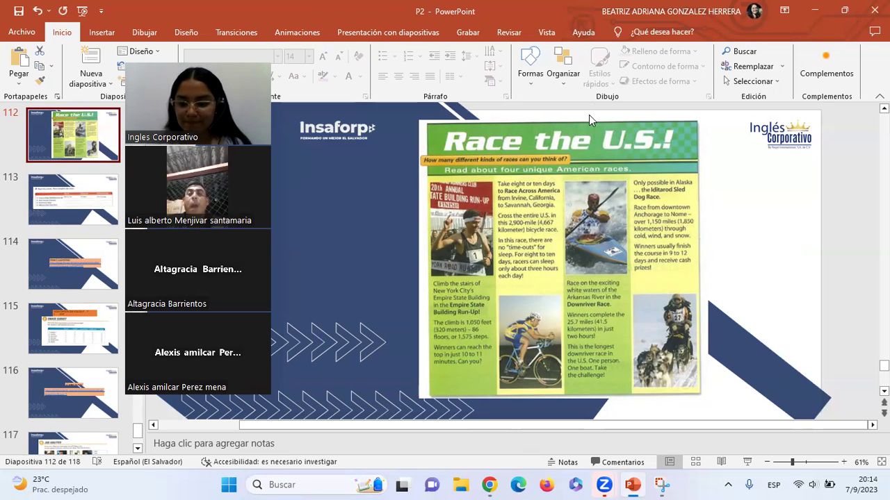
{"action": "left_click", "coordinate": [90, 219]}
{"action": "left_click", "coordinate": [506, 260]}
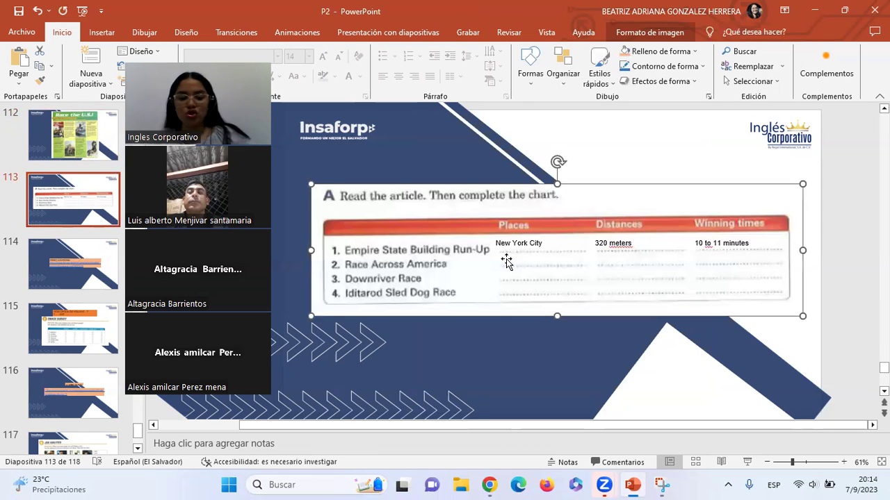
{"action": "double_click", "coordinate": [505, 261]}
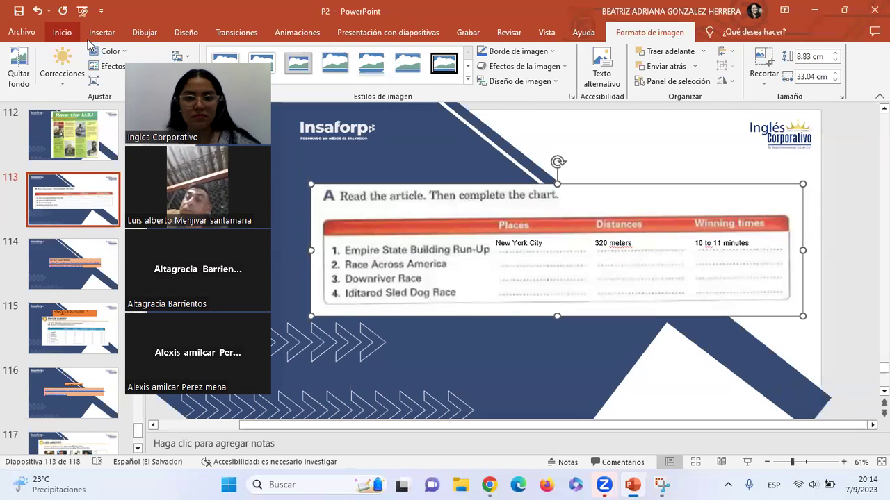
{"action": "left_click", "coordinate": [62, 32]}
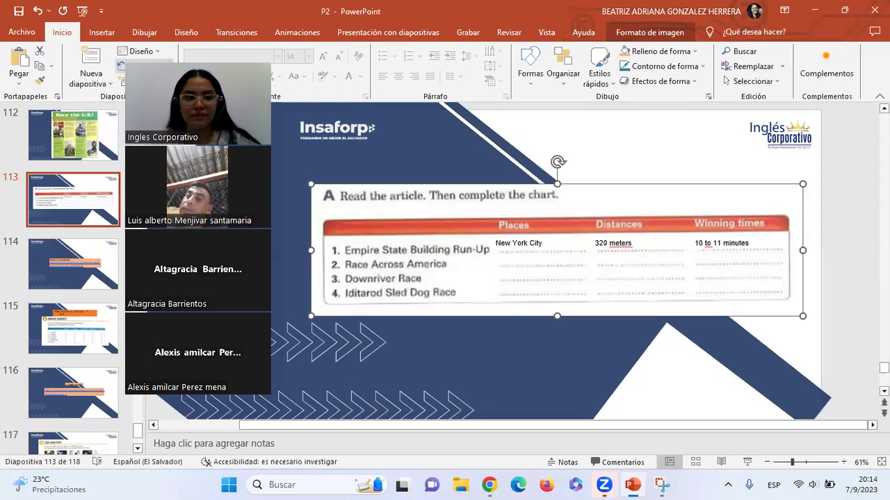
Step: Redraw the empty text box across the full Race Across America row using Alt+B, X
{"action": "left_click", "coordinate": [101, 32]}
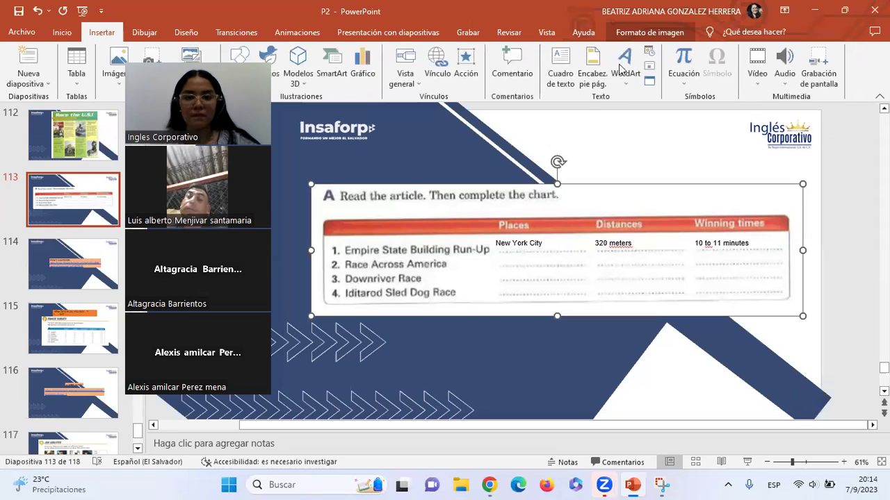
{"action": "left_click", "coordinate": [571, 75]}
{"action": "mouse_move", "coordinate": [499, 255]}
{"action": "left_mouse_down"}
{"action": "mouse_move", "coordinate": [790, 274]}
{"action": "mouse_move", "coordinate": [753, 250]}
{"action": "left_mouse_up"}
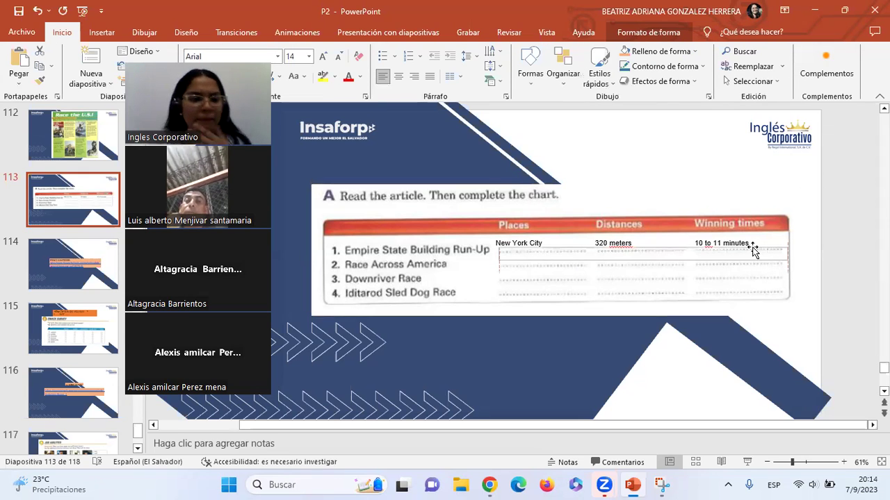
{"action": "scroll", "coordinate": [517, 204], "scroll_direction": "up", "scroll_amount": 1}
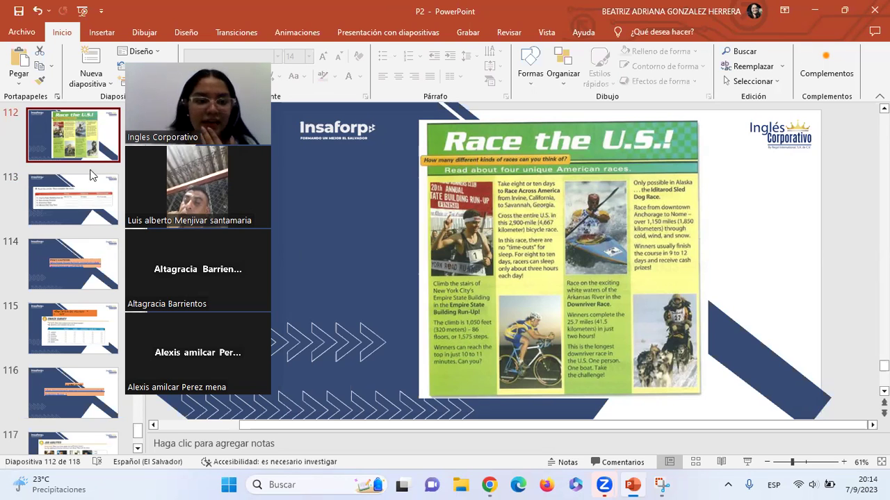
{"action": "scroll", "coordinate": [599, 208], "scroll_direction": "down", "scroll_amount": 1}
{"action": "left_click", "coordinate": [599, 209]}
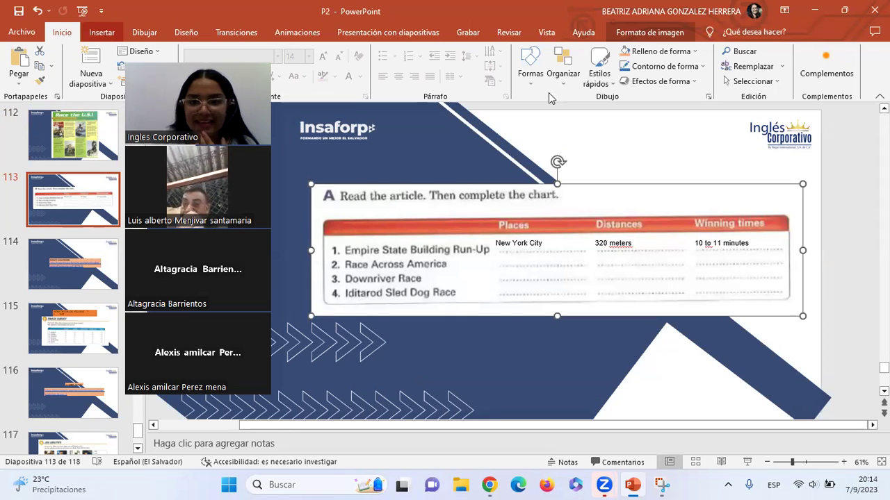
{"action": "key", "text": "alt+b"}
{"action": "key", "text": "x"}
{"action": "left_click_drag", "start_coordinate": [496, 254], "coordinate": [778, 266]}
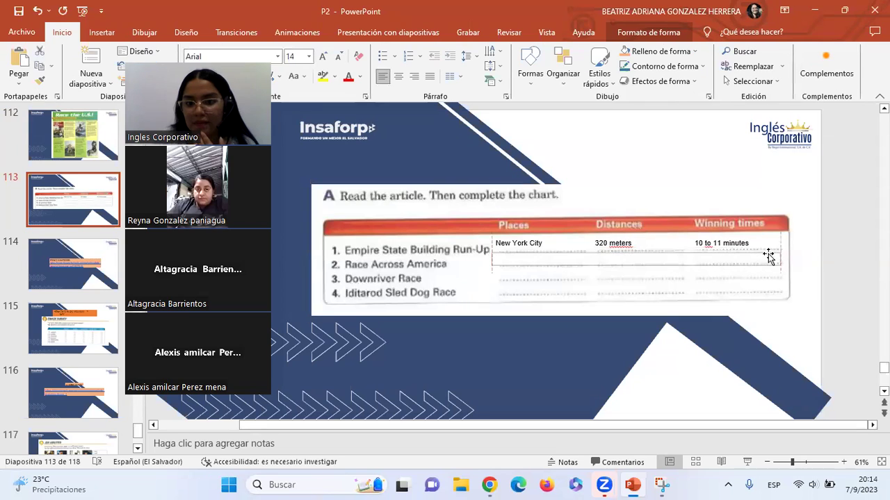
Step: Begin entering 'Irvine California to Savannah' in the Race Across America text box, checking the article
{"action": "left_click", "coordinate": [497, 259]}
{"action": "type", "text": "rvine  Calif"}
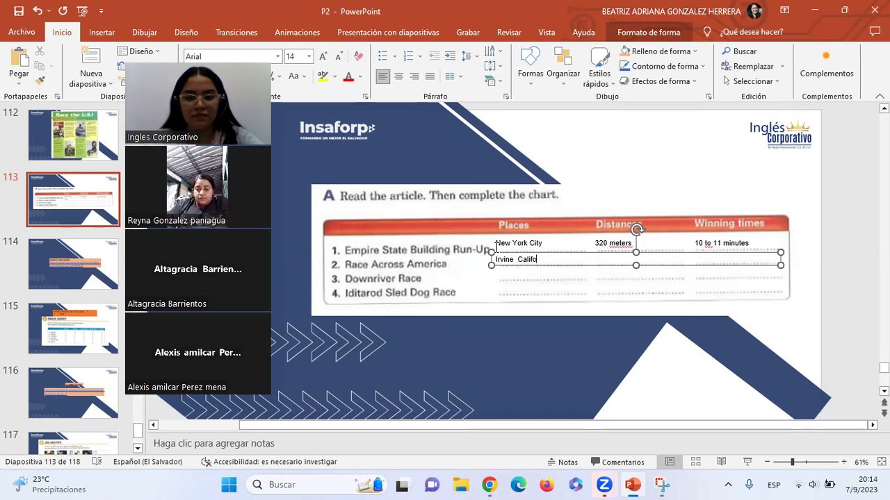
{"action": "type", "text": "o"}
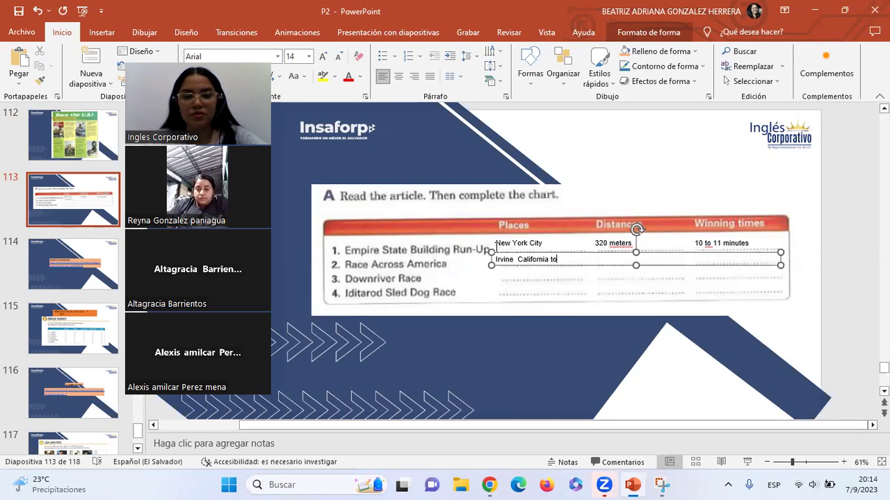
{"action": "type", "text": " S"}
{"action": "type", "text": "l"}
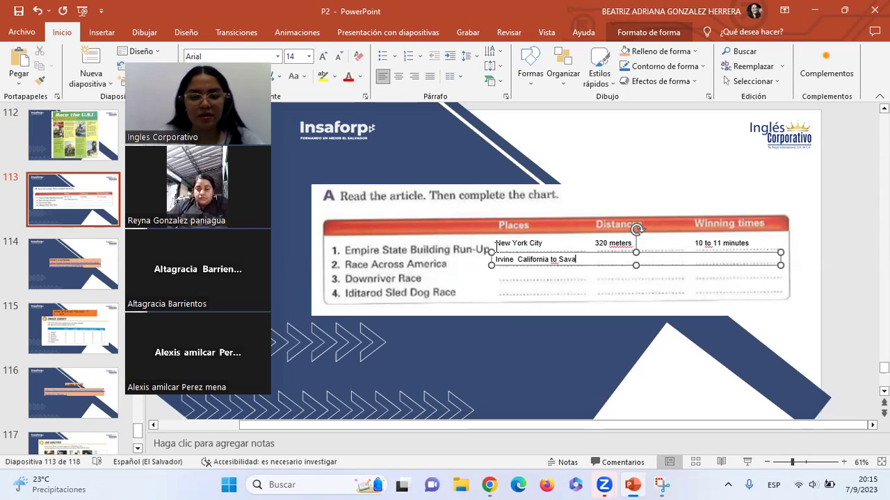
{"action": "left_click", "coordinate": [98, 139]}
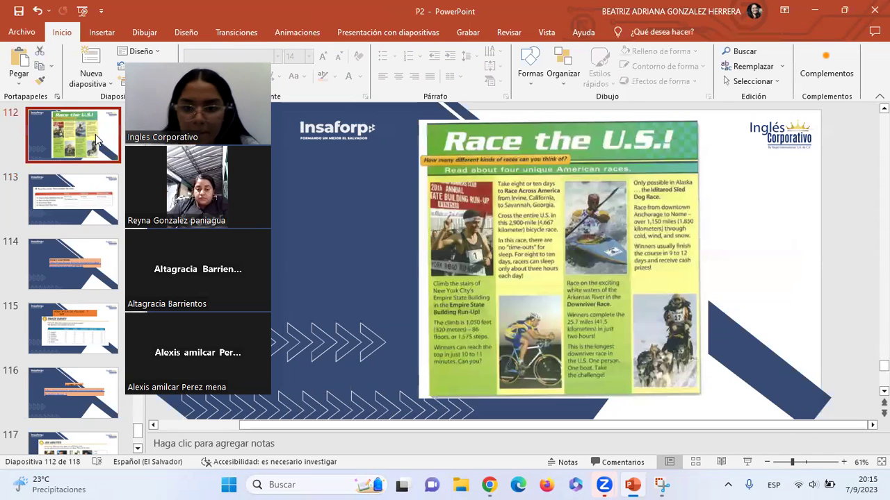
{"action": "left_click", "coordinate": [110, 210]}
{"action": "left_click", "coordinate": [575, 260]}
{"action": "type", "text": "Irvine  California to Savanna"}
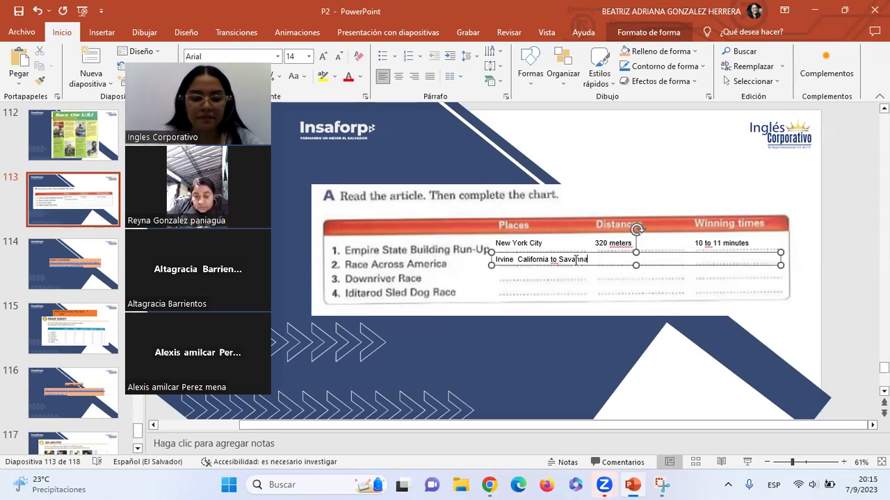
{"action": "type", "text": "h Georg"}
{"action": "key", "text": "BackSpace"}
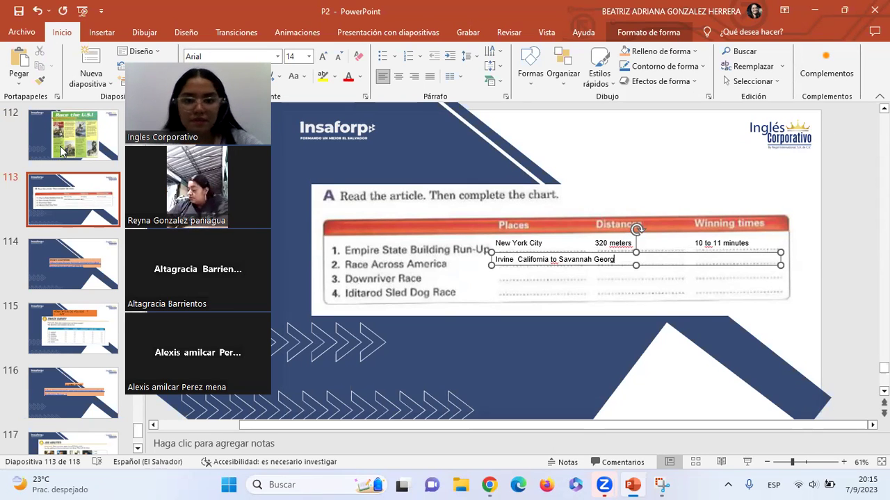
Step: Complete the route with 'Georgia', then bring the slide 112 article back up
{"action": "left_click", "coordinate": [61, 152]}
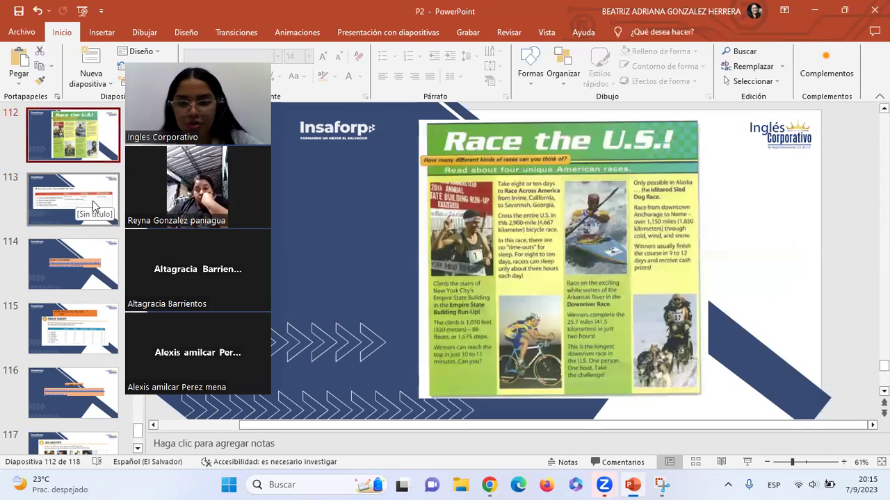
{"action": "left_click", "coordinate": [93, 206]}
{"action": "type", "text": "ia to Savannah Georgia"}
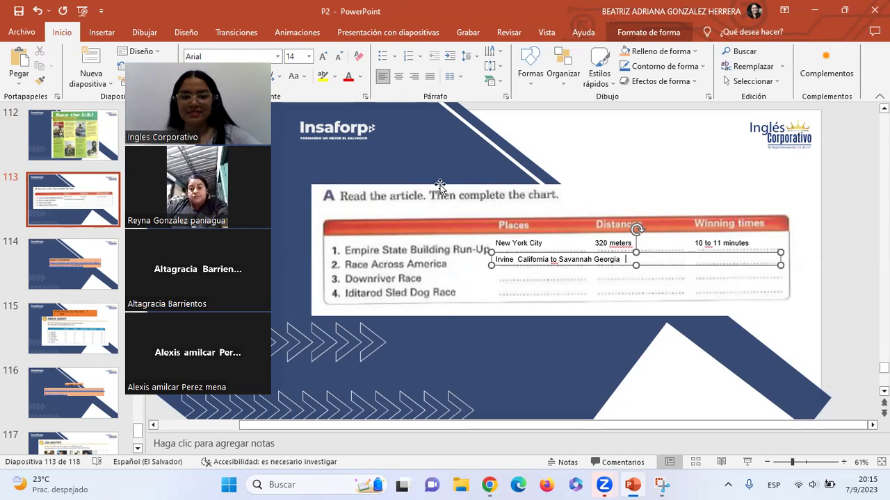
{"action": "left_click", "coordinate": [79, 148]}
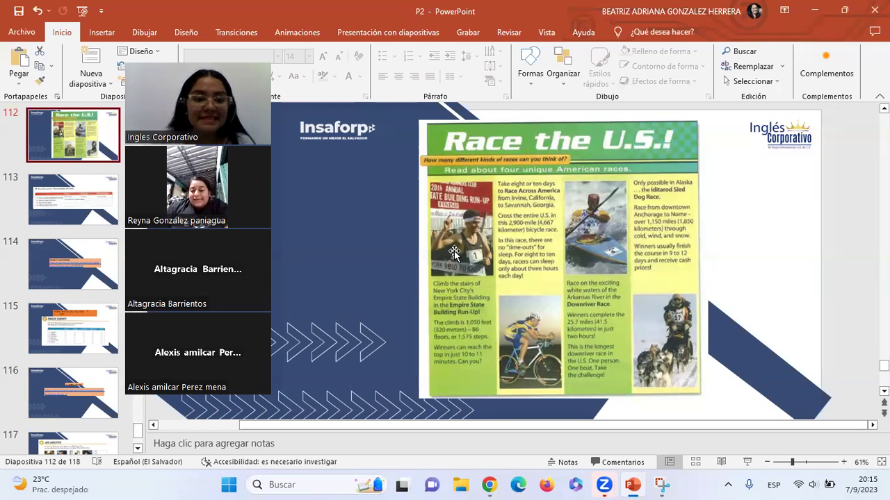
{"action": "left_click", "coordinate": [80, 217]}
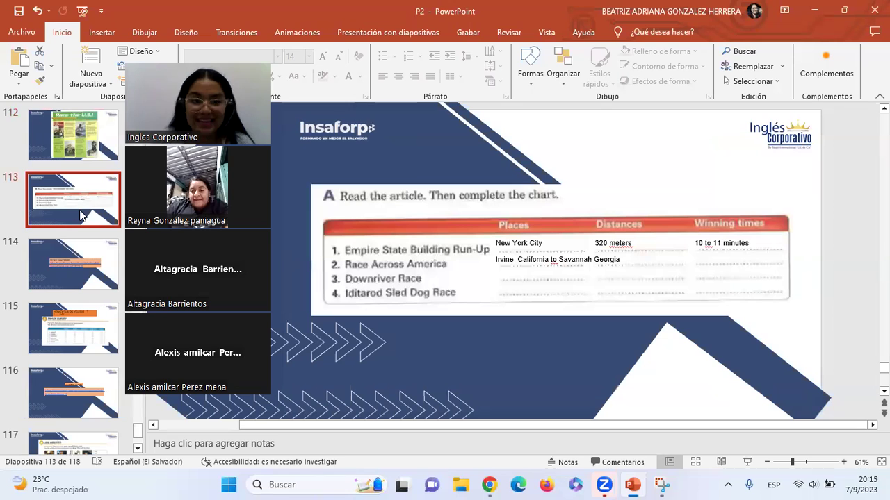
{"action": "left_click", "coordinate": [620, 258]}
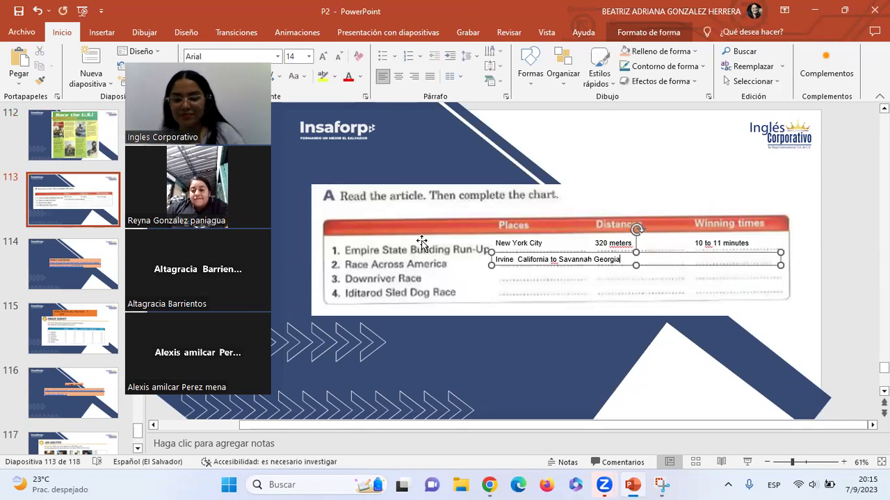
{"action": "left_click", "coordinate": [86, 153]}
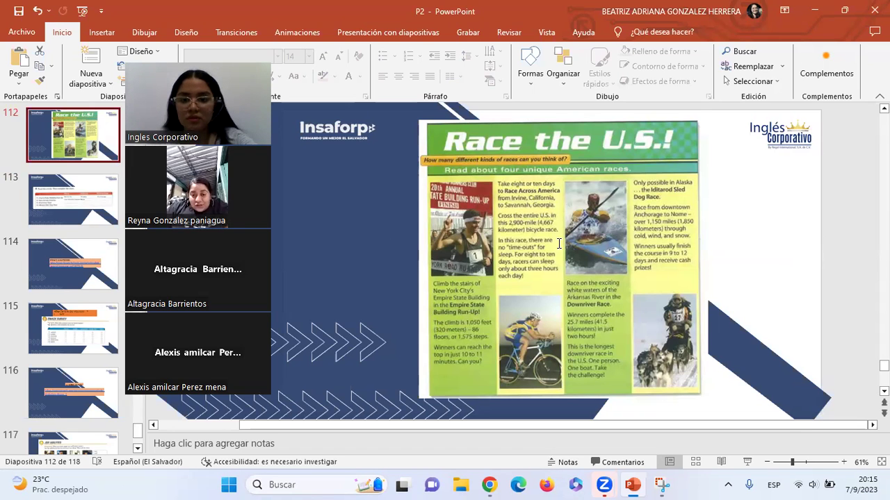
Step: Add '4667 kilometers' to the Race Across America entry and move to the Winning times column
{"action": "key", "text": "ctrl+z"}
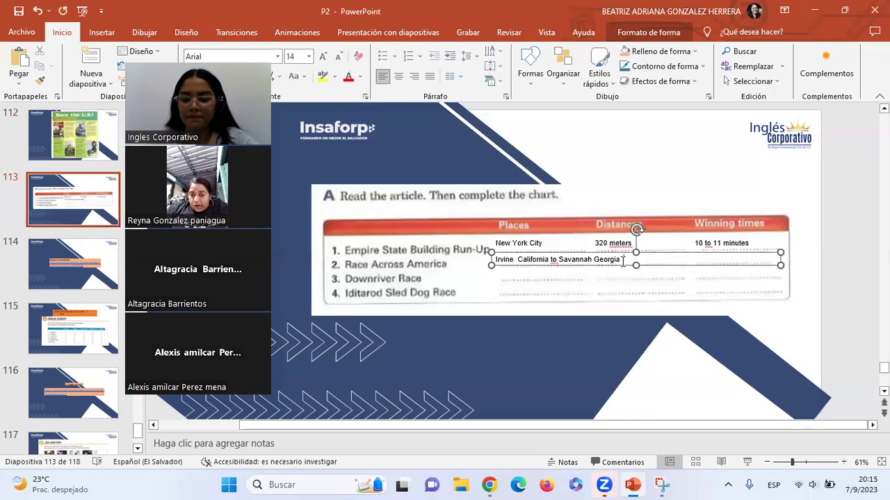
{"action": "type", "text": " 4667"}
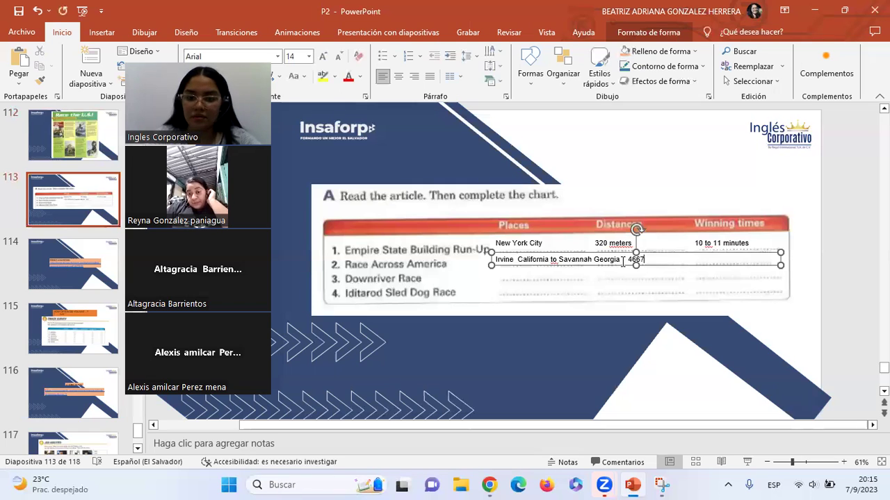
{"action": "type", "text": " kilometers"}
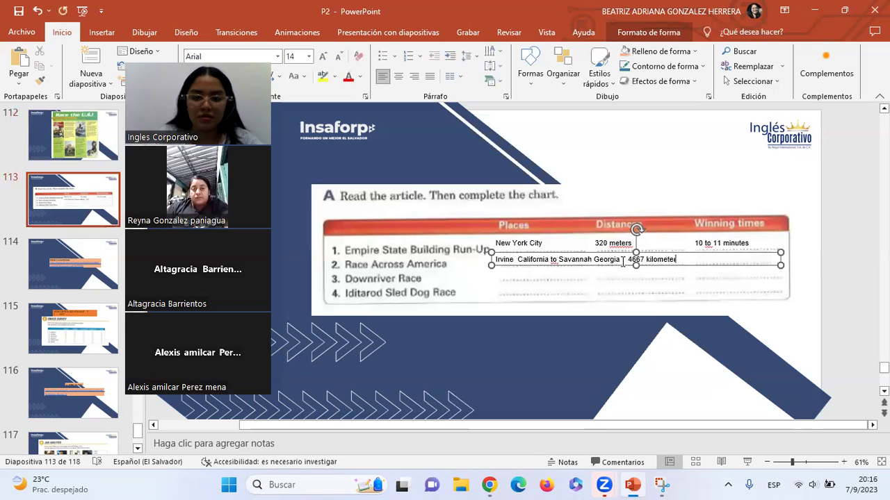
{"action": "key", "text": "Tab"}
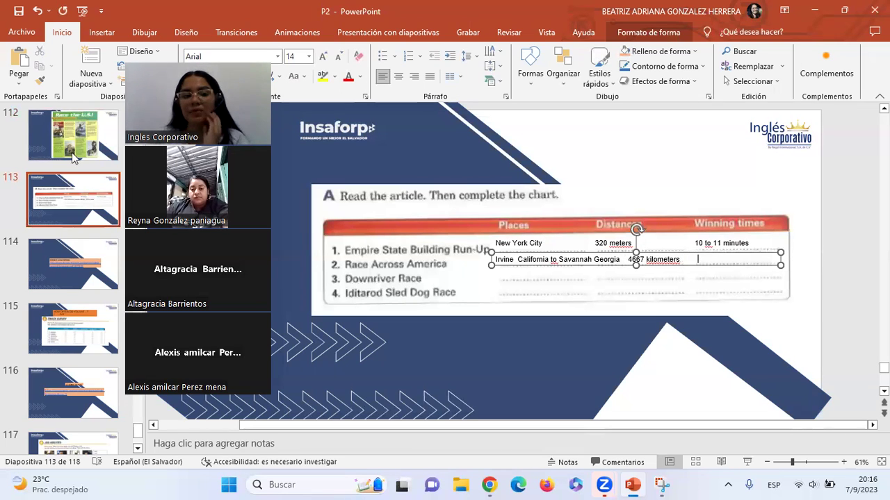
{"action": "left_click", "coordinate": [71, 152]}
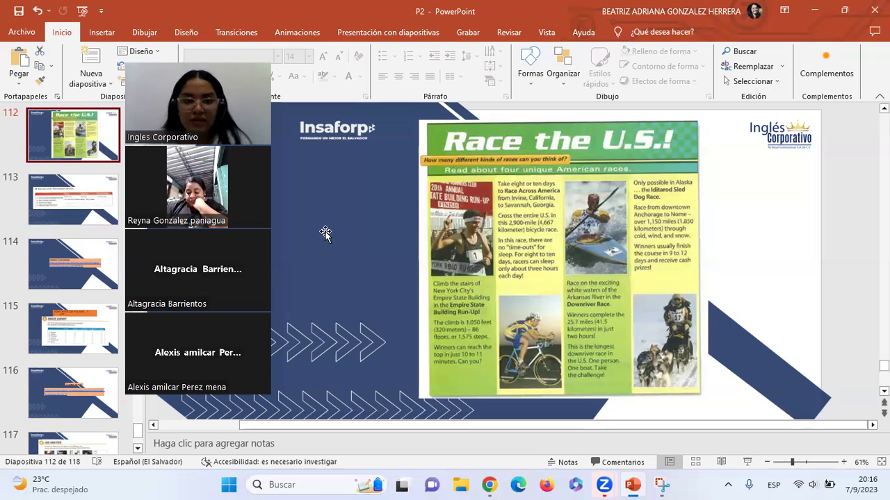
Step: Enter '8 to 10 days' as the Race Across America winning time, fixing a typo
{"action": "scroll", "coordinate": [695, 259], "scroll_direction": "down", "scroll_amount": 1}
{"action": "left_click", "coordinate": [678, 259]}
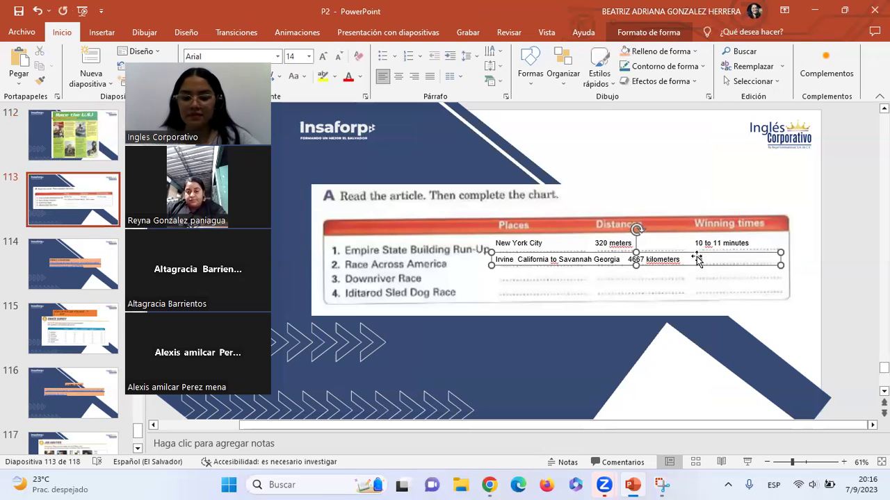
{"action": "type", "text": "  to"}
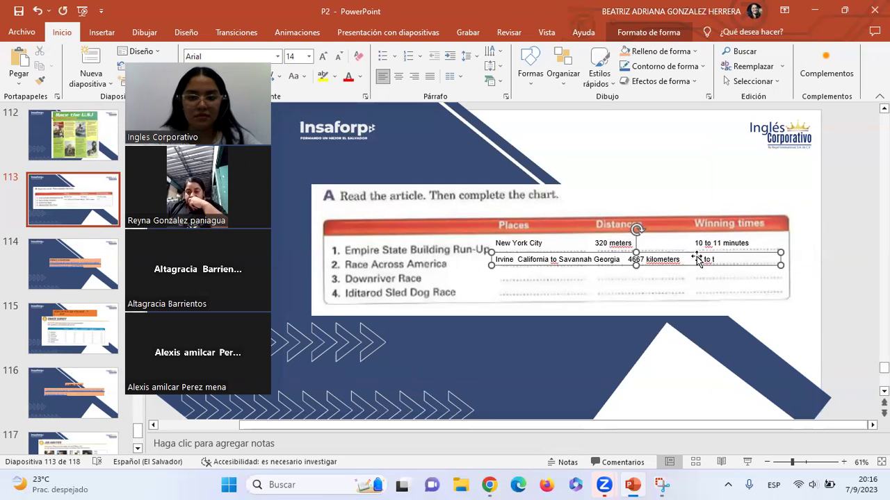
{"action": "type", "text": " 10 dyas"}
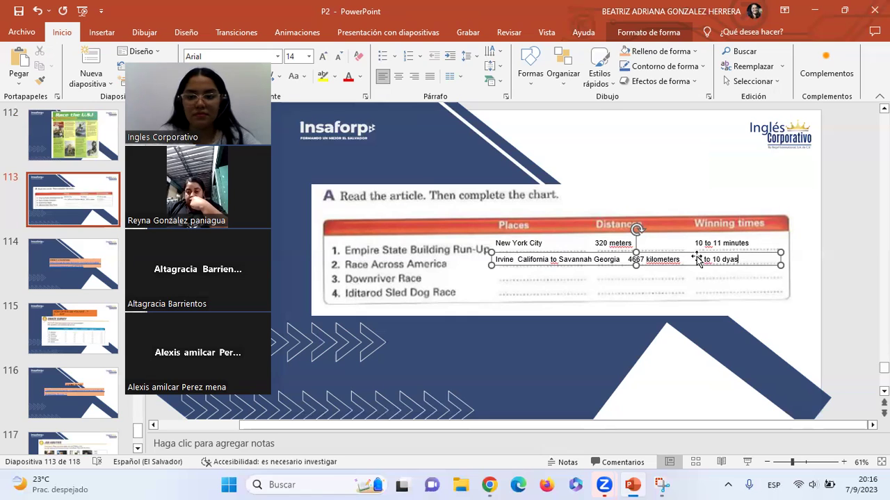
{"action": "key", "text": "BackSpace"}
{"action": "type", "text": "d"}
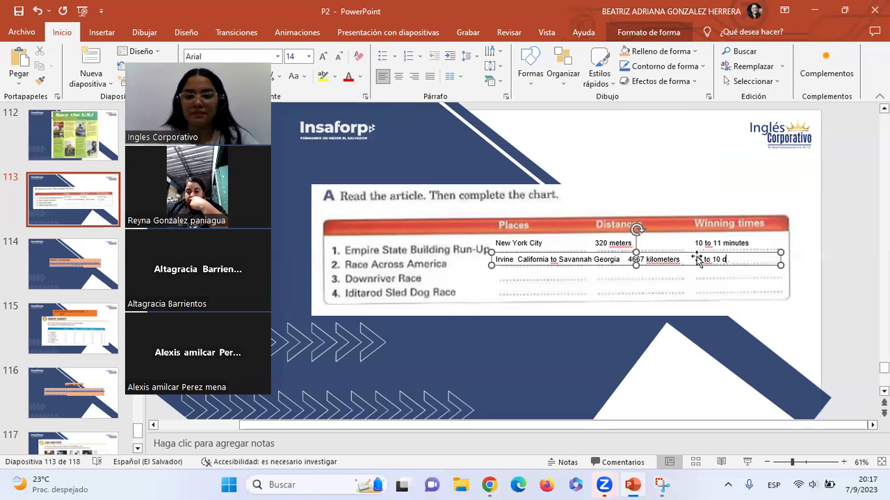
{"action": "type", "text": "ays"}
{"action": "left_click", "coordinate": [698, 260]}
{"action": "type", "text": "8"}
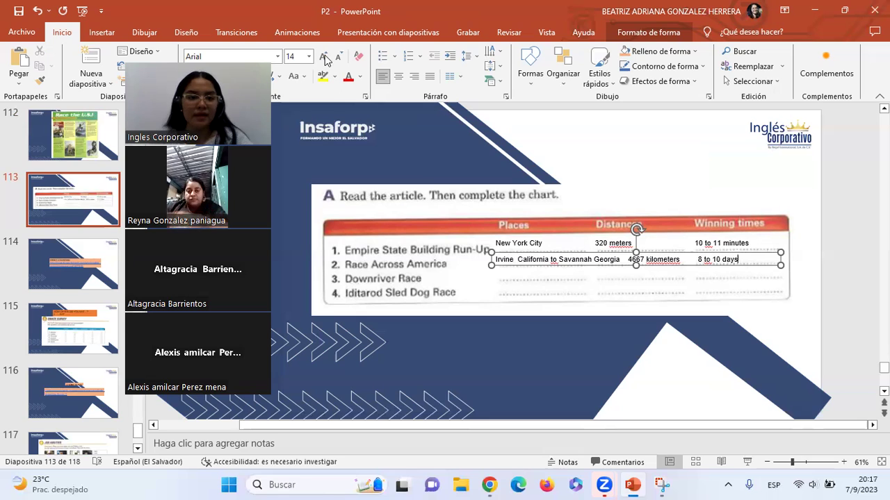
{"action": "left_click", "coordinate": [101, 32]}
{"action": "left_click", "coordinate": [560, 73]}
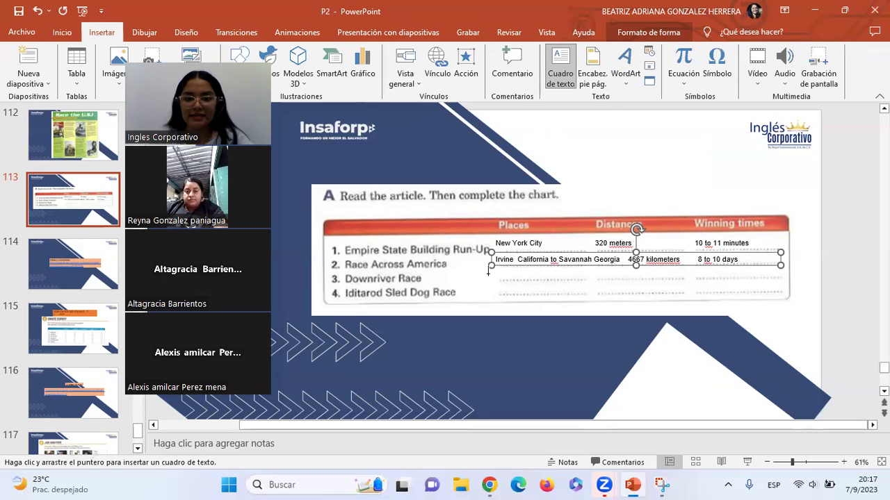
Step: Draw a text box across the Downriver Race row and type 'Arkansas' in it
{"action": "left_click_drag", "start_coordinate": [492, 274], "coordinate": [779, 280]}
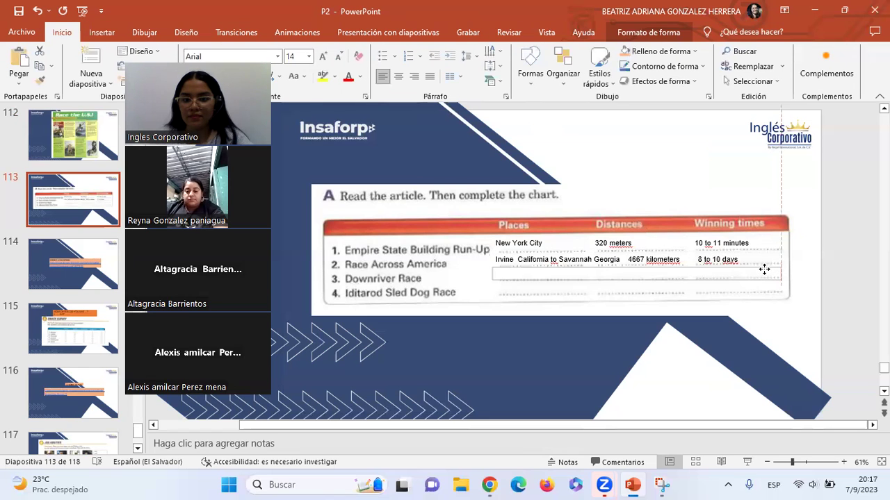
{"action": "left_click", "coordinate": [54, 142]}
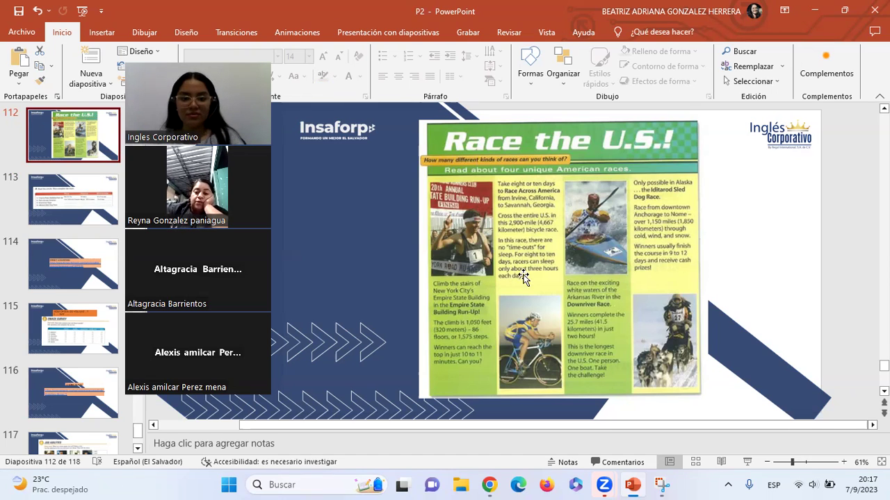
{"action": "scroll", "coordinate": [523, 277], "scroll_direction": "down", "scroll_amount": 1}
{"action": "left_click", "coordinate": [385, 257]}
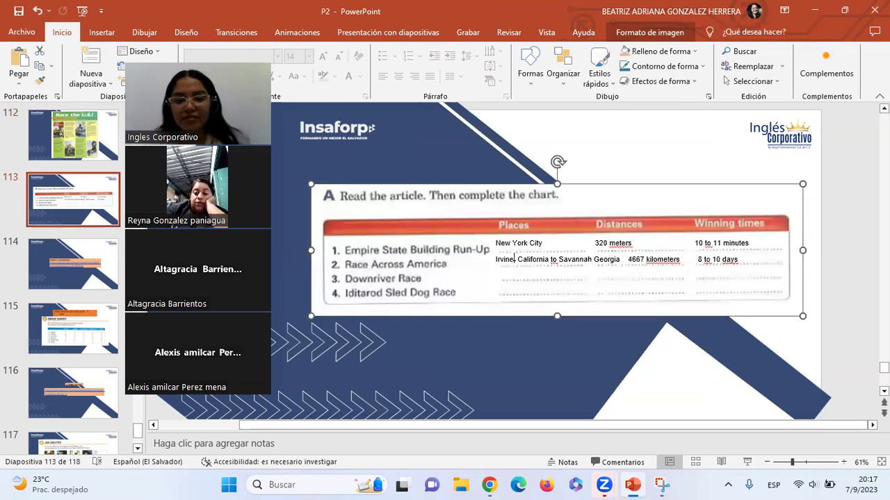
{"action": "key", "text": "alt+b"}
{"action": "key", "text": "x"}
{"action": "left_click_drag", "start_coordinate": [491, 267], "coordinate": [779, 278]}
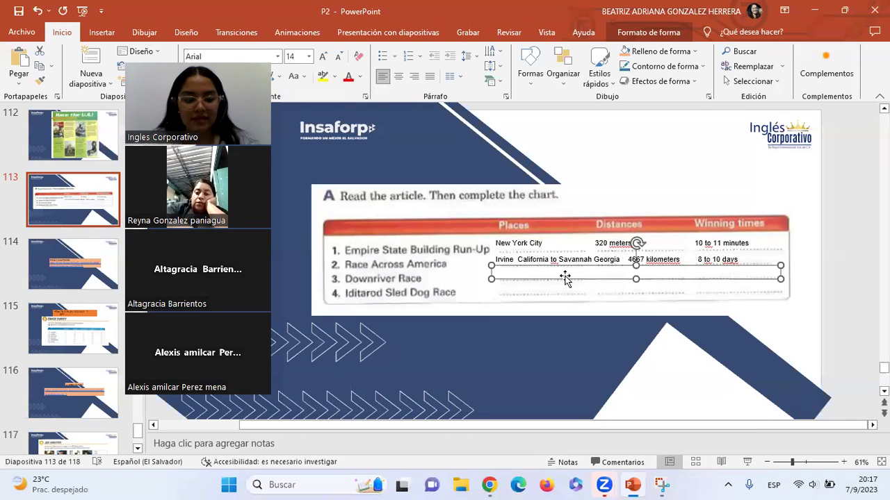
{"action": "type", "text": "Arkansas"}
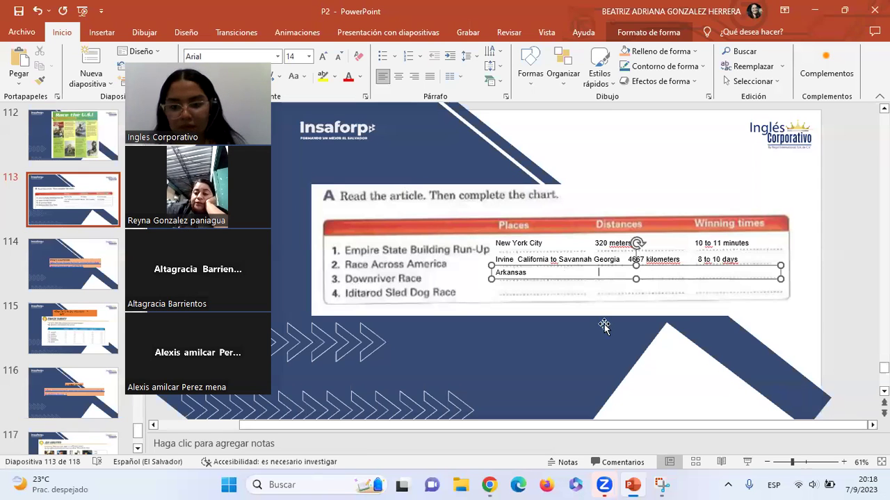
{"action": "scroll", "coordinate": [593, 326], "scroll_direction": "up", "scroll_amount": 1}
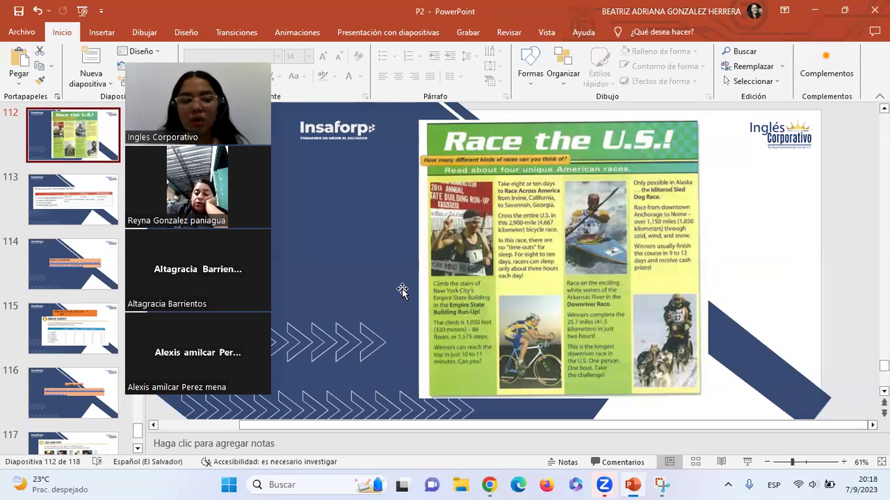
Step: Add '41.5 kilometers' and '2 hours' to the Arkansas text box, checking the article
{"action": "left_click", "coordinate": [96, 218]}
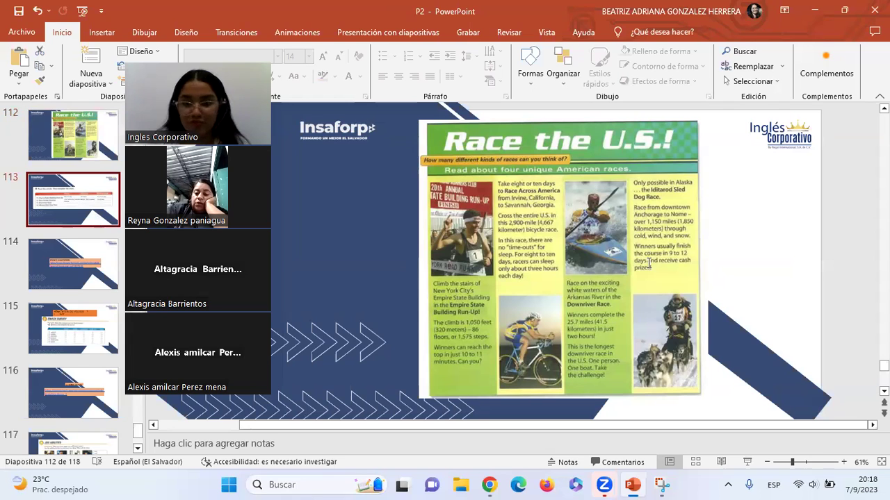
{"action": "left_click", "coordinate": [562, 272]}
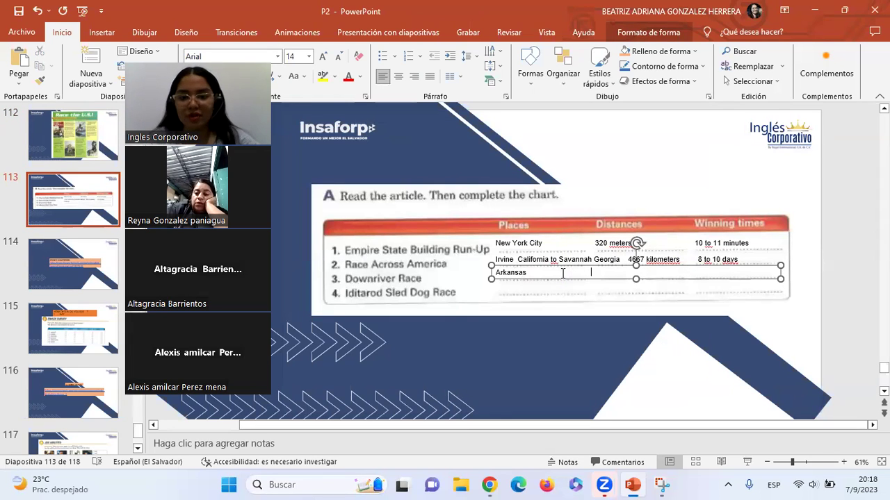
{"action": "type", "text": "1.5 kilometers"}
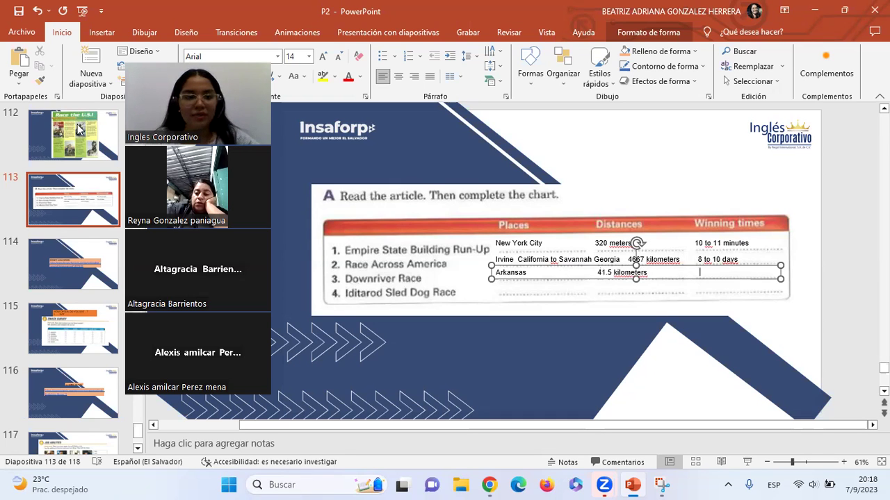
{"action": "left_click", "coordinate": [78, 129]}
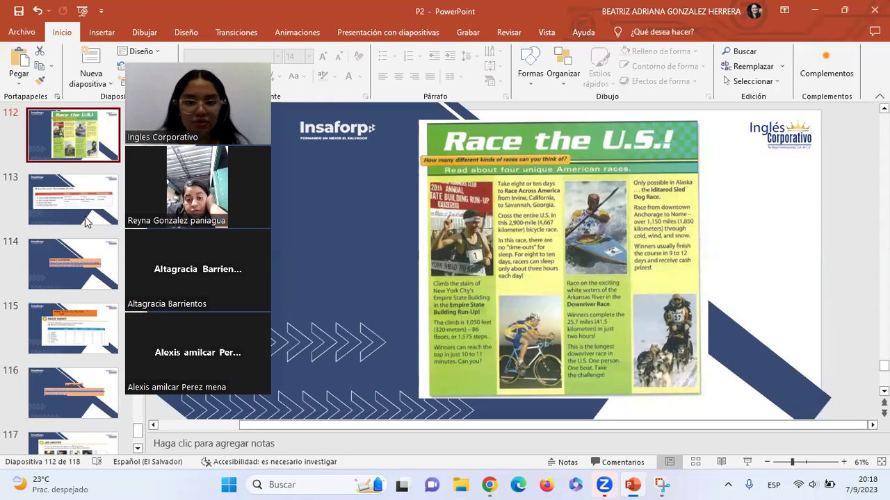
{"action": "scroll", "coordinate": [659, 275], "scroll_direction": "down", "scroll_amount": 1}
{"action": "left_click", "coordinate": [646, 274]}
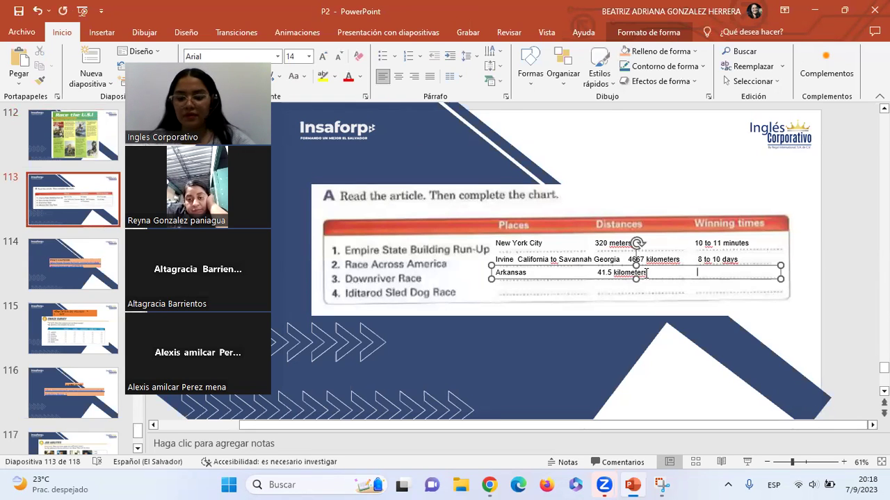
{"action": "type", "text": "urs"}
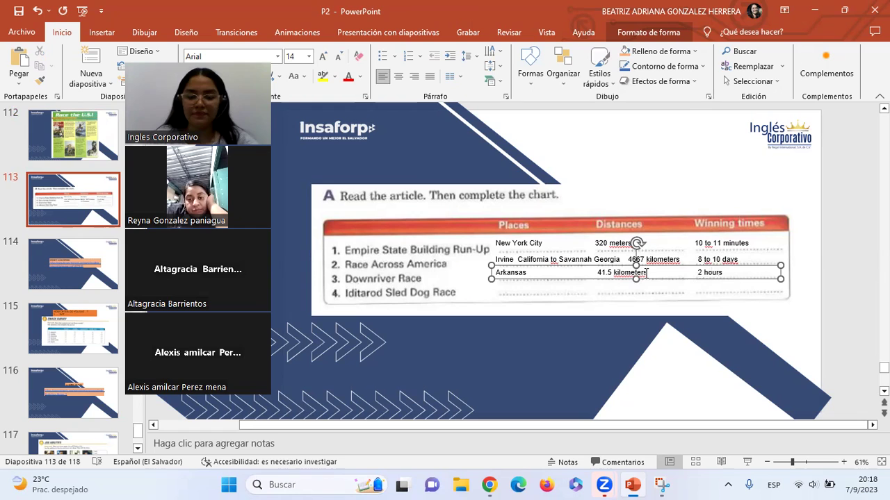
Step: Draw a new text box across row 4 of the race chart
{"action": "left_click", "coordinate": [101, 32]}
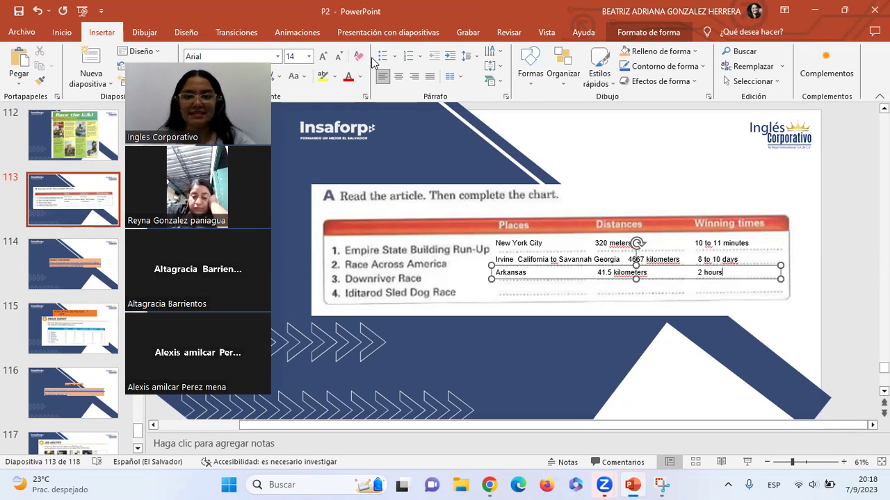
{"action": "left_click", "coordinate": [561, 73]}
{"action": "left_click_drag", "start_coordinate": [491, 288], "coordinate": [784, 305]}
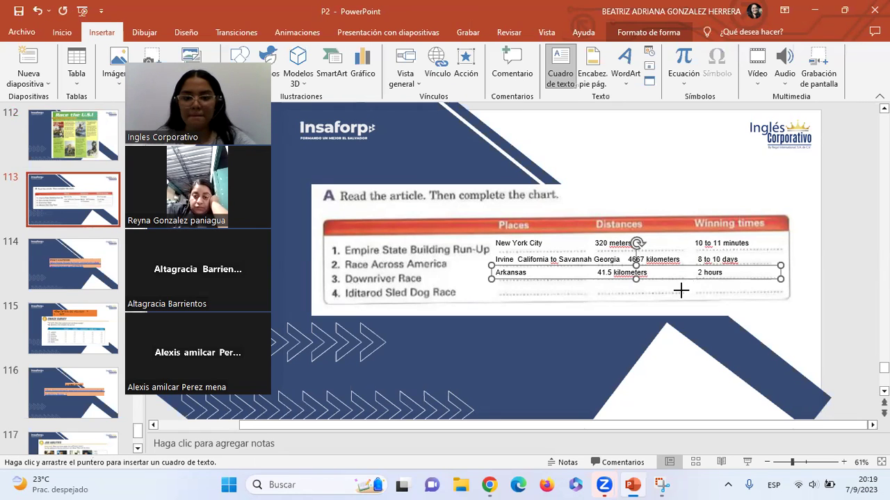
{"action": "left_click", "coordinate": [744, 279]}
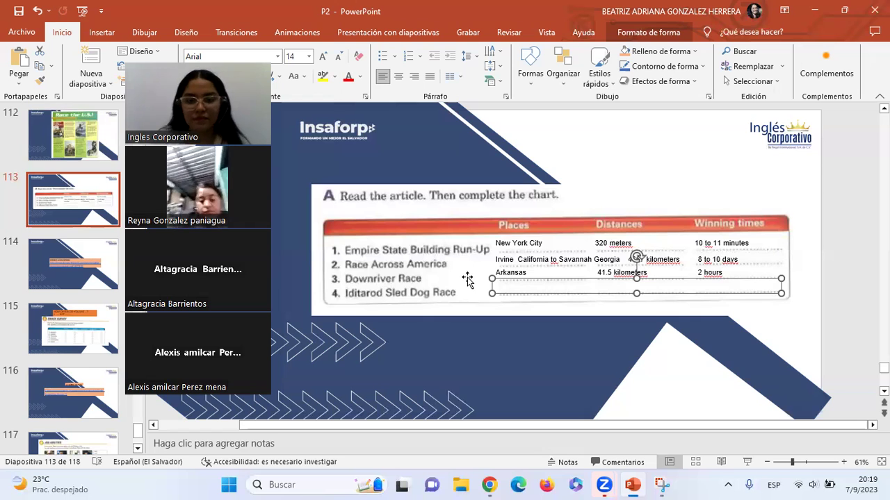
Step: Type 'Alaska' and '1850 kilometers' for the Iditarod in the row 4 box, checking the article
{"action": "type", "text": "N"}
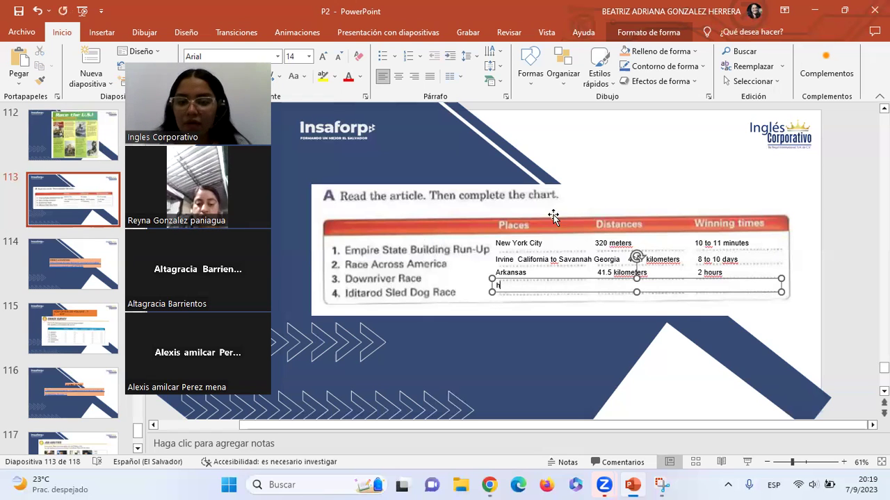
{"action": "scroll", "coordinate": [553, 215], "scroll_direction": "up", "scroll_amount": 2}
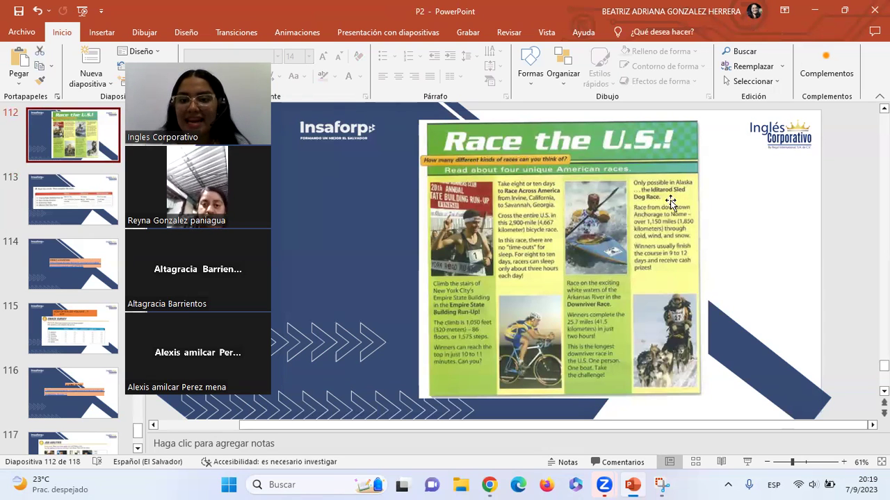
{"action": "scroll", "coordinate": [501, 290], "scroll_direction": "down", "scroll_amount": 1}
{"action": "left_click", "coordinate": [497, 286]}
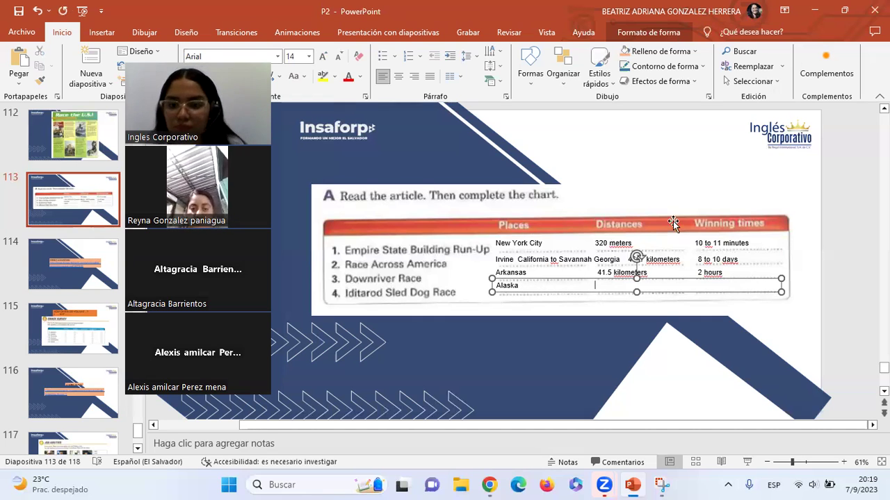
{"action": "scroll", "coordinate": [673, 229], "scroll_direction": "up", "scroll_amount": 1}
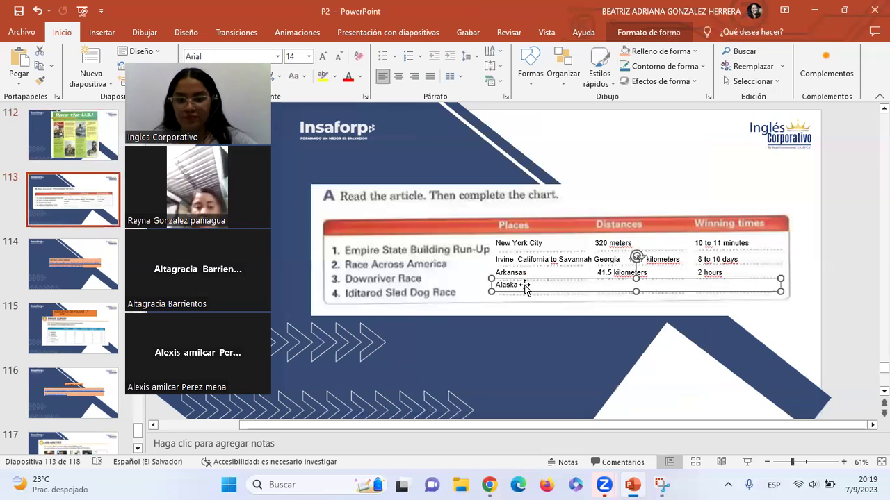
{"action": "key", "text": "ctrl+z"}
{"action": "type", "text": "1850"}
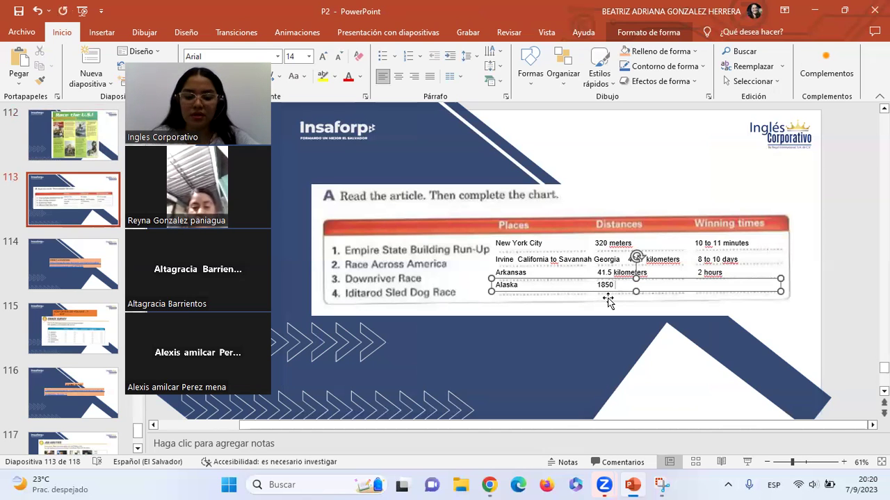
{"action": "type", "text": "kilometers"}
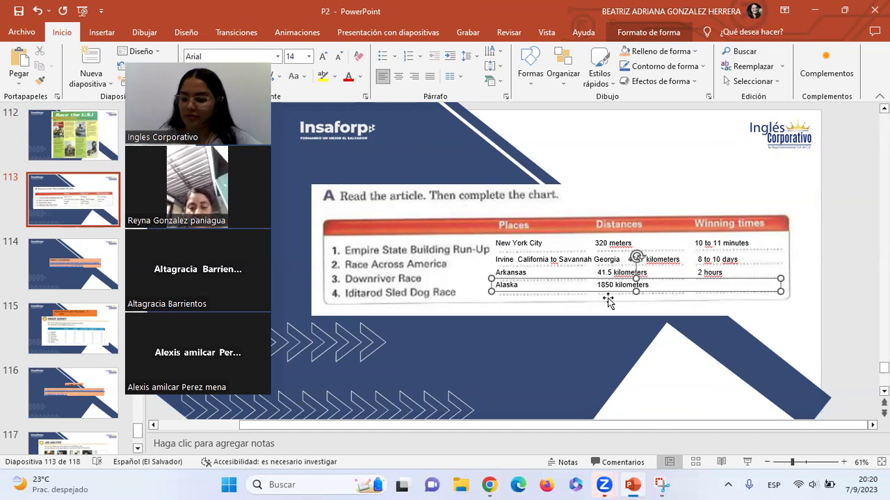
{"action": "left_click", "coordinate": [80, 155]}
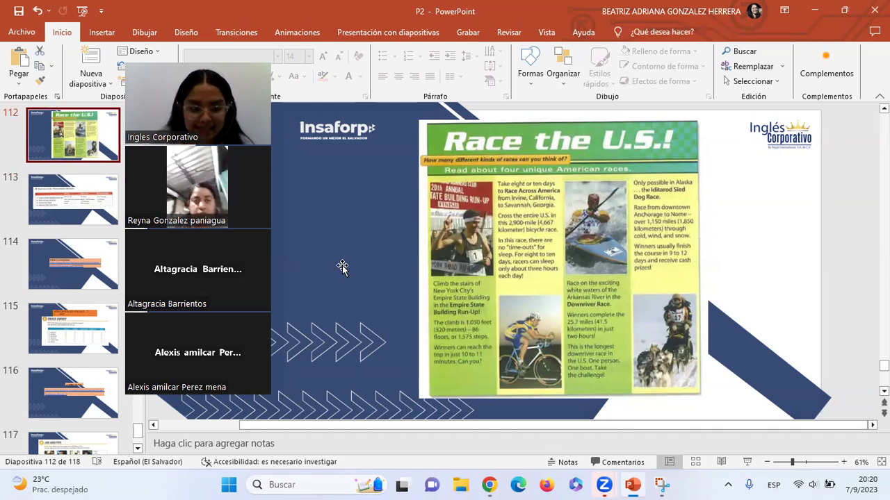
Step: Add '9 to 12 days' to the Alaska text box and deselect it
{"action": "key", "text": "Down"}
{"action": "left_click", "coordinate": [650, 286]}
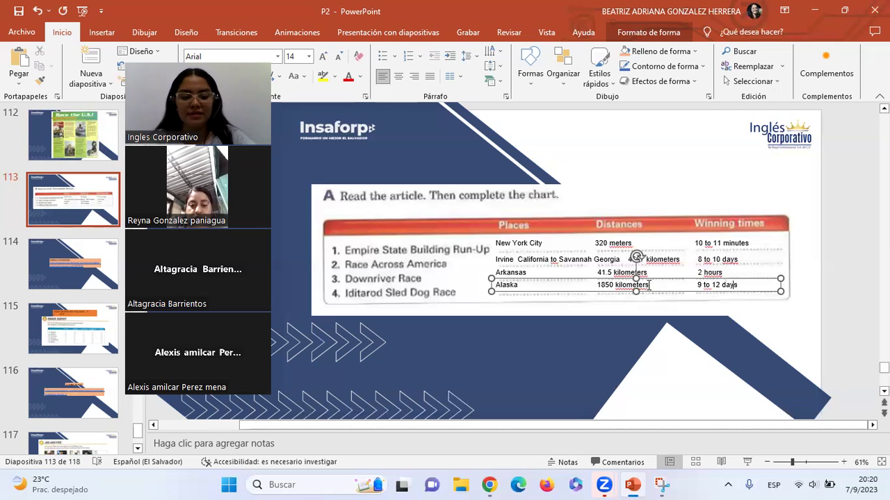
{"action": "left_click", "coordinate": [817, 255]}
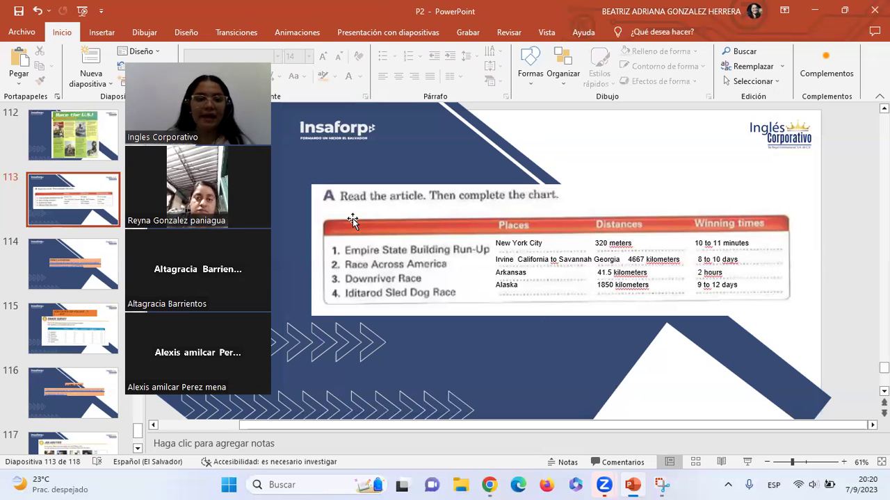
Step: Look at the slide 112 article picture, then go to slide 114, FIRST EXERCISE
{"action": "left_click", "coordinate": [50, 151]}
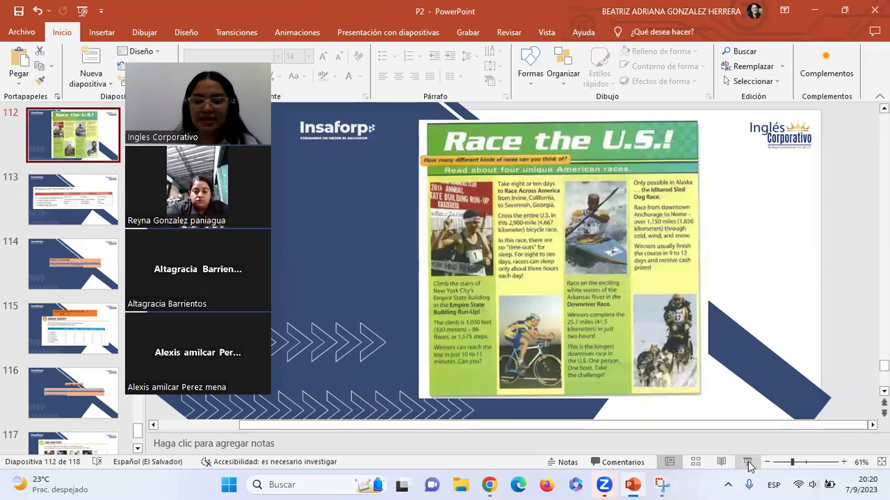
{"action": "left_click", "coordinate": [671, 267]}
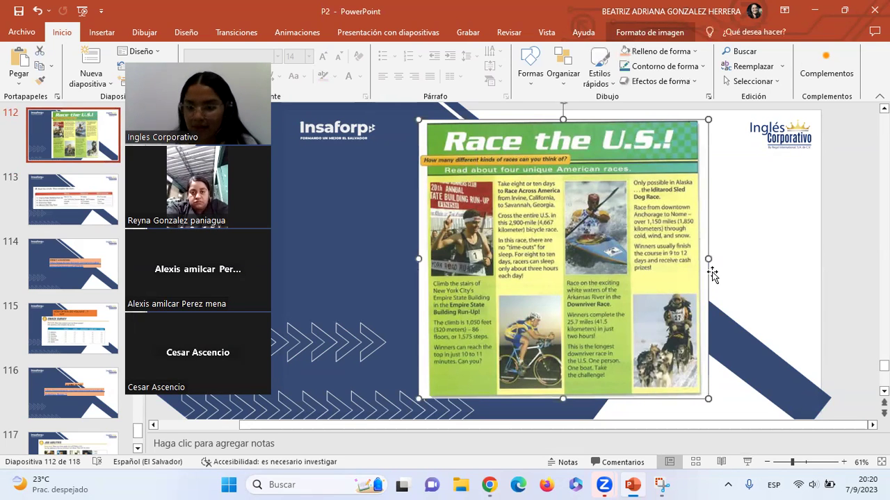
{"action": "left_click", "coordinate": [91, 267]}
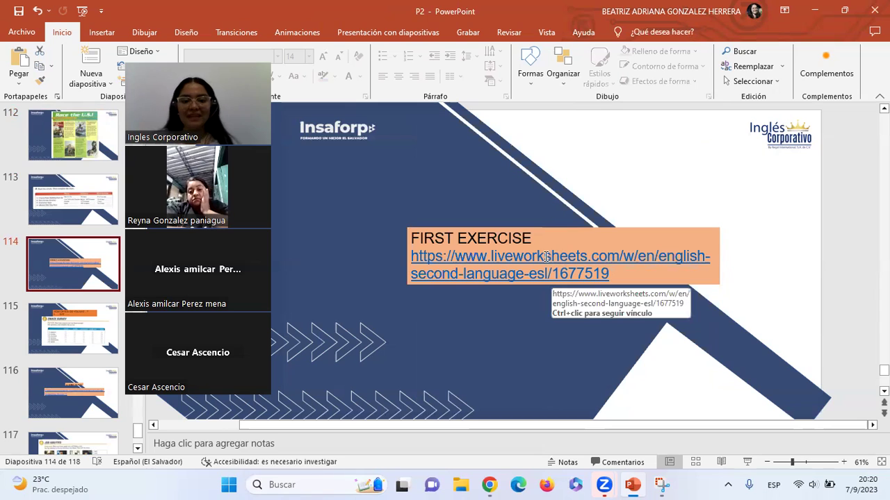
Step: Select the liveworksheets.com exercise link in the orange text box and switch to Chrome
{"action": "left_click", "coordinate": [577, 258]}
{"action": "left_click_drag", "start_coordinate": [620, 273], "coordinate": [407, 257]}
{"action": "key", "text": "ctrl+c"}
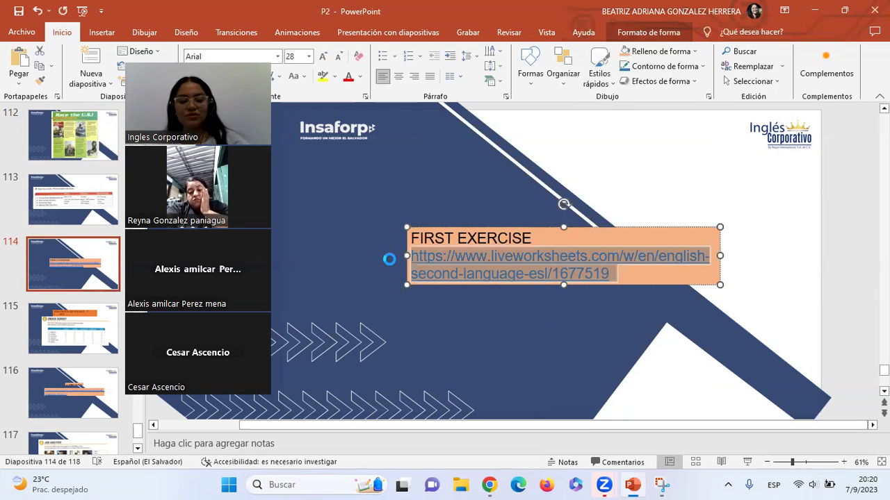
{"action": "left_click", "coordinate": [495, 485]}
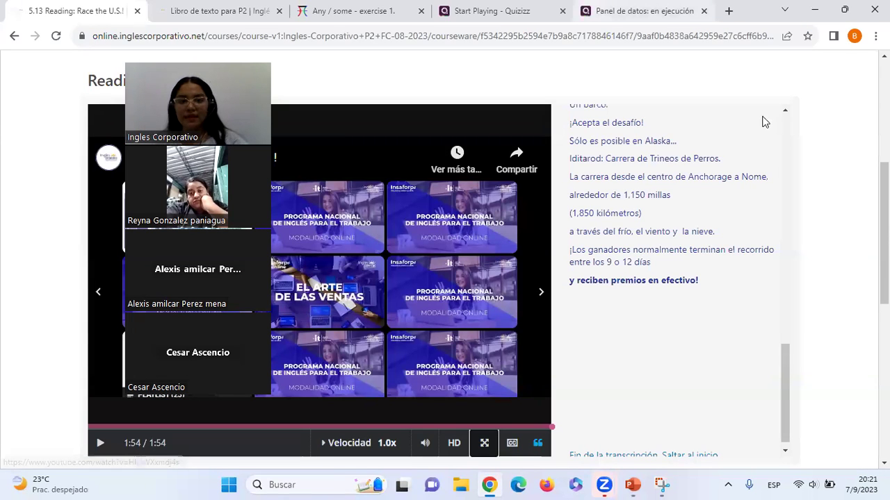
Step: Paste the worksheet URL into a new Chrome tab to load 'Present simple with sports'
{"action": "left_click", "coordinate": [729, 11]}
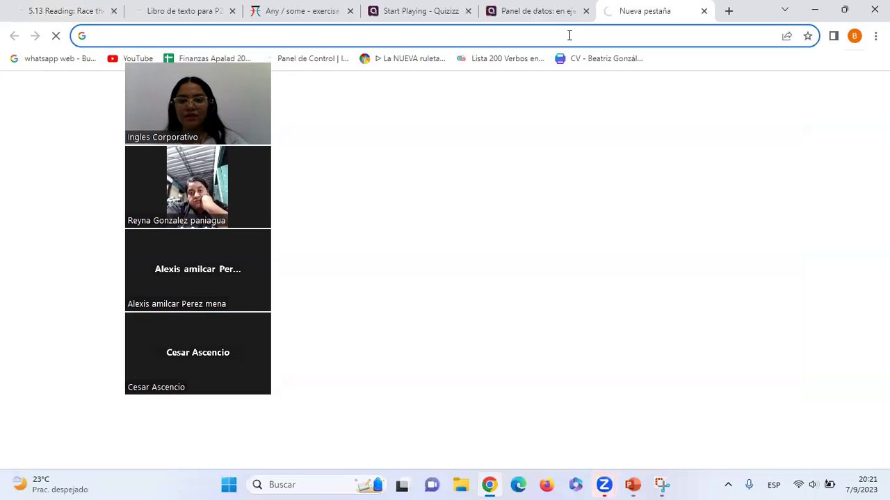
{"action": "key", "text": "ctrl+v"}
{"action": "key", "text": "Return"}
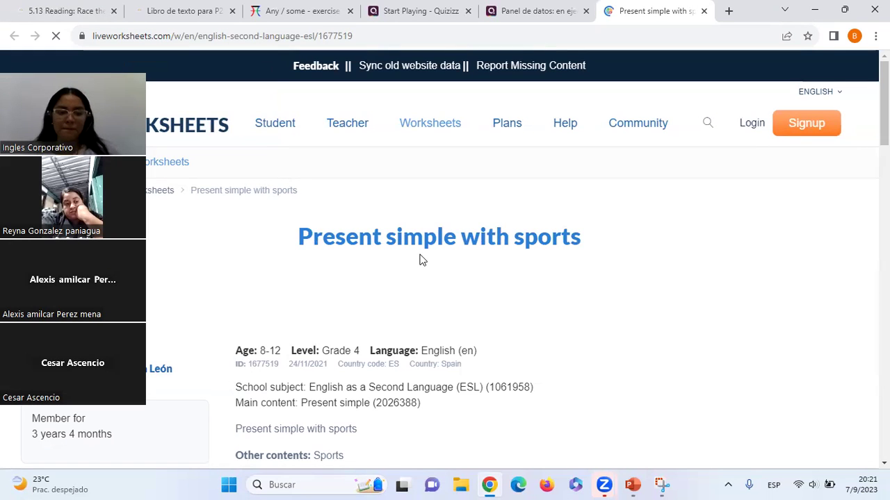
Step: Scroll down the worksheet to the 'Look and complete' exercise
{"action": "scroll", "coordinate": [419, 258], "scroll_direction": "down", "scroll_amount": 5}
{"action": "scroll", "coordinate": [419, 258], "scroll_direction": "down", "scroll_amount": 2}
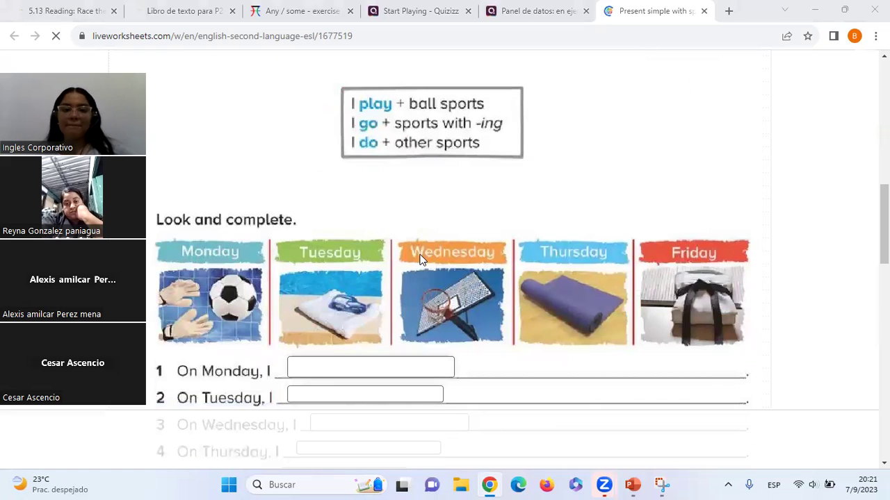
{"action": "scroll", "coordinate": [419, 258], "scroll_direction": "up", "scroll_amount": 1}
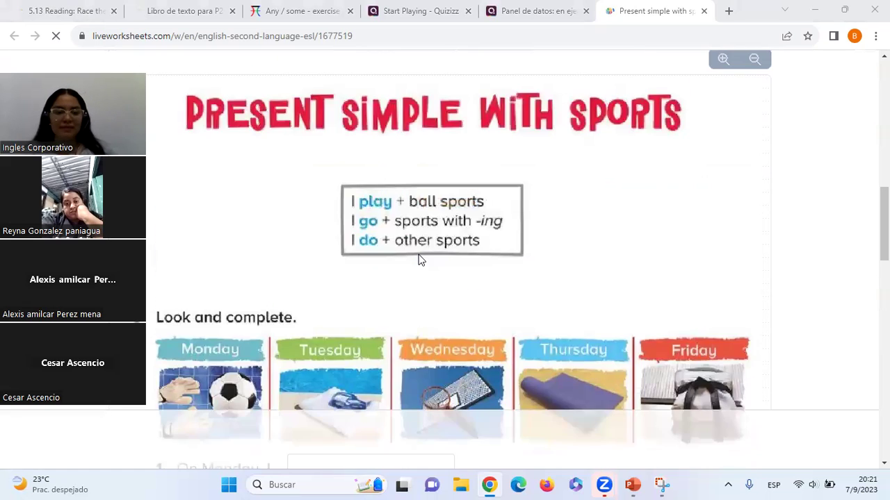
{"action": "scroll", "coordinate": [419, 258], "scroll_direction": "down", "scroll_amount": 2}
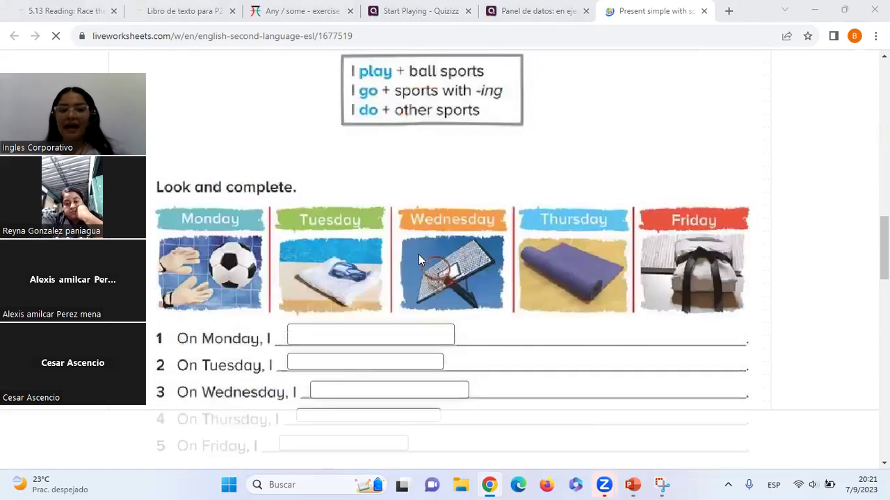
{"action": "scroll", "coordinate": [418, 254], "scroll_direction": "down", "scroll_amount": 1}
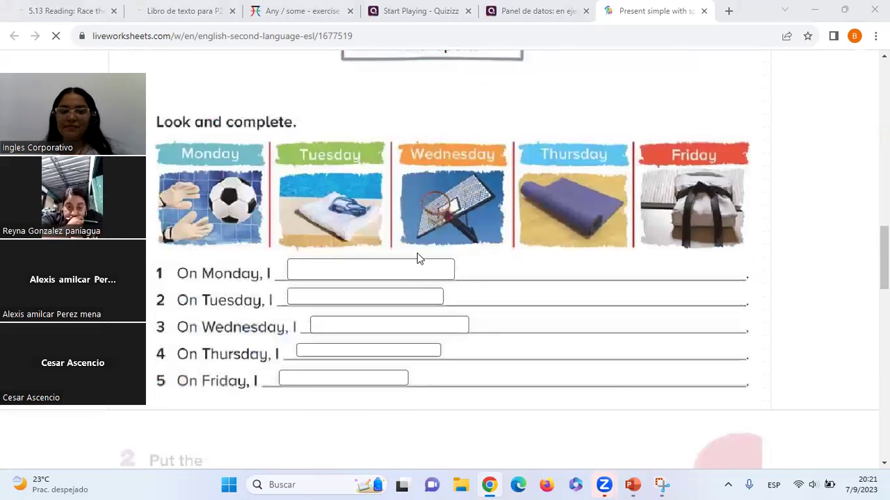
{"action": "scroll", "coordinate": [419, 256], "scroll_direction": "down", "scroll_amount": 1}
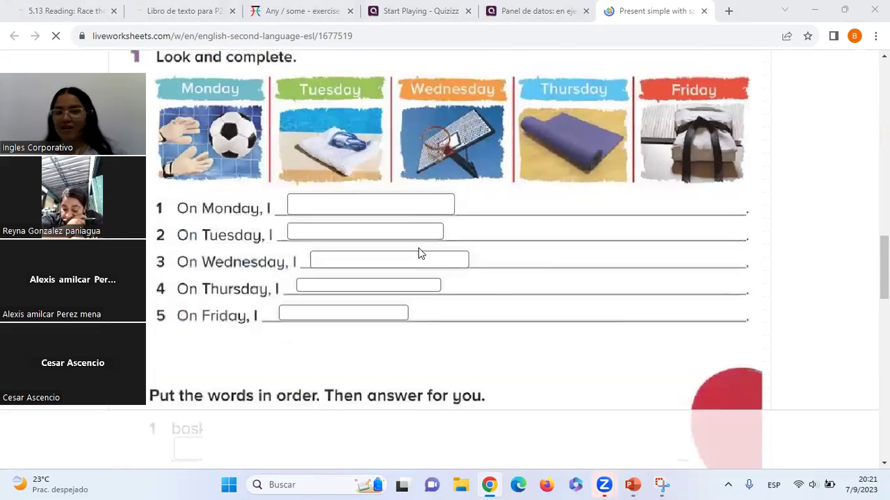
{"action": "scroll", "coordinate": [376, 239], "scroll_direction": "down", "scroll_amount": 1}
{"action": "scroll", "coordinate": [368, 242], "scroll_direction": "up", "scroll_amount": 2}
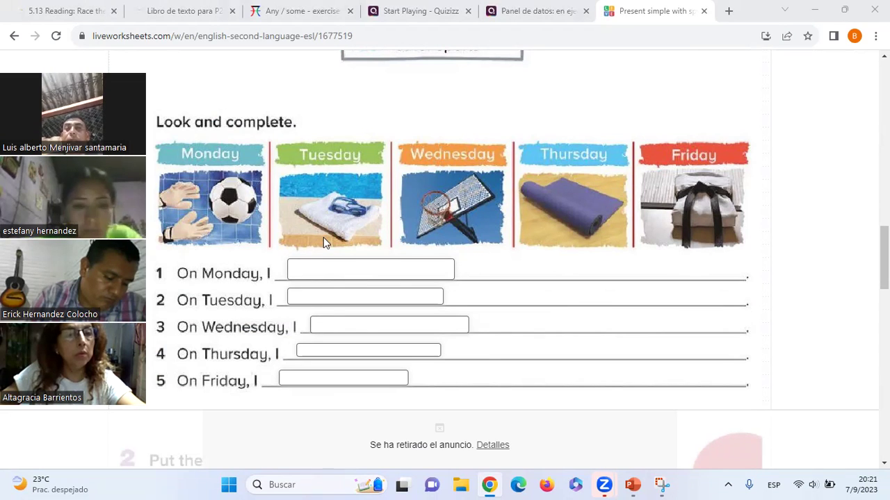
{"action": "scroll", "coordinate": [323, 236], "scroll_direction": "up", "scroll_amount": 3}
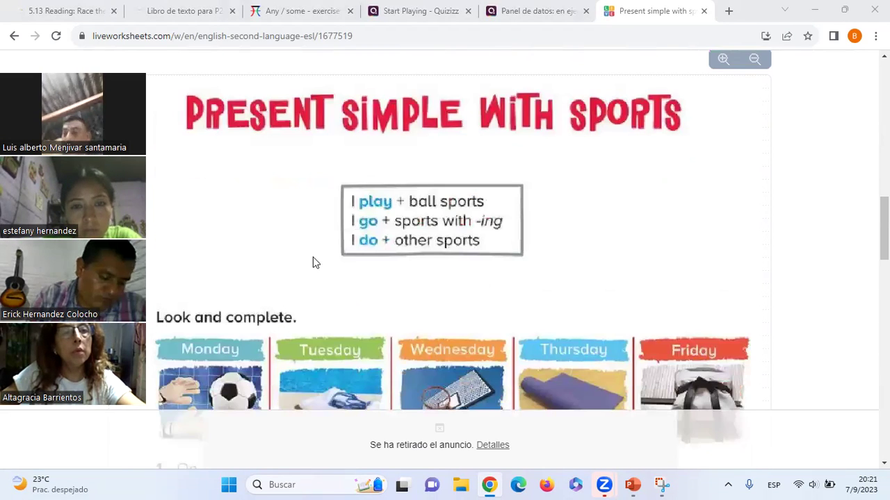
{"action": "scroll", "coordinate": [313, 262], "scroll_direction": "down", "scroll_amount": 2}
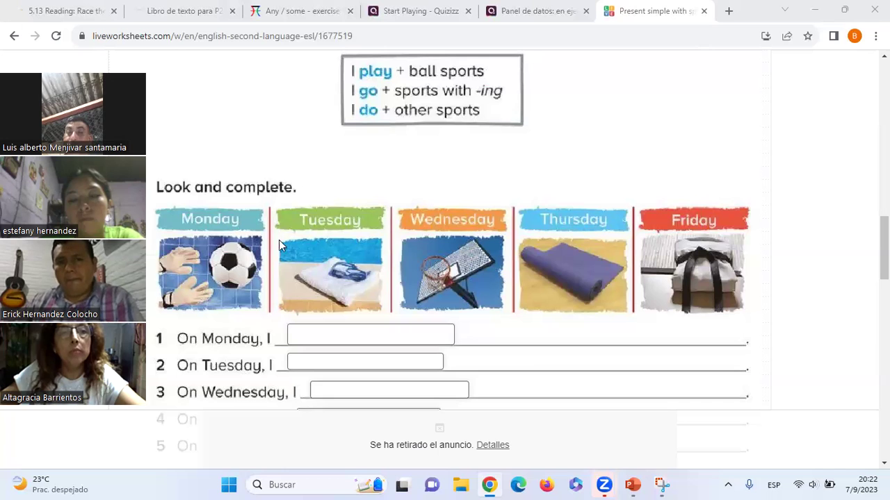
{"action": "scroll", "coordinate": [302, 266], "scroll_direction": "down", "scroll_amount": 1}
{"action": "scroll", "coordinate": [290, 229], "scroll_direction": "down", "scroll_amount": 1}
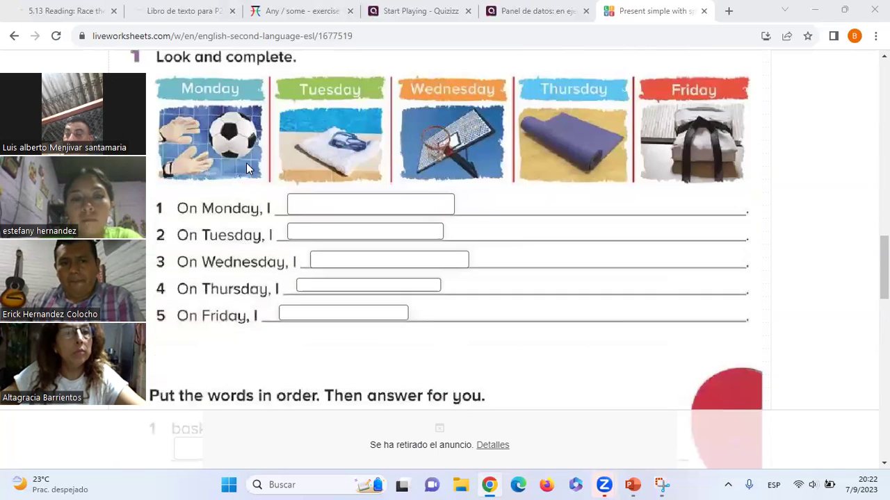
Step: Answer Monday with 'play soccer' and Tuesday with 'go swimming'
{"action": "left_click", "coordinate": [303, 204]}
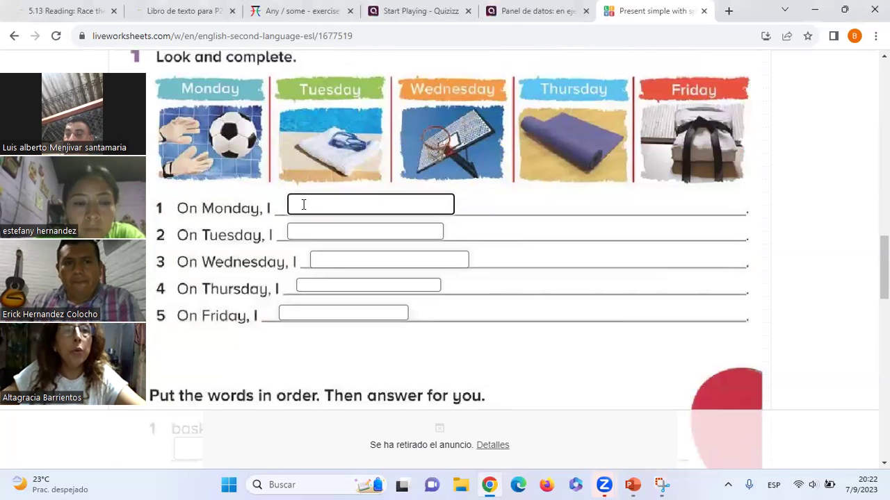
{"action": "type", "text": "pl"}
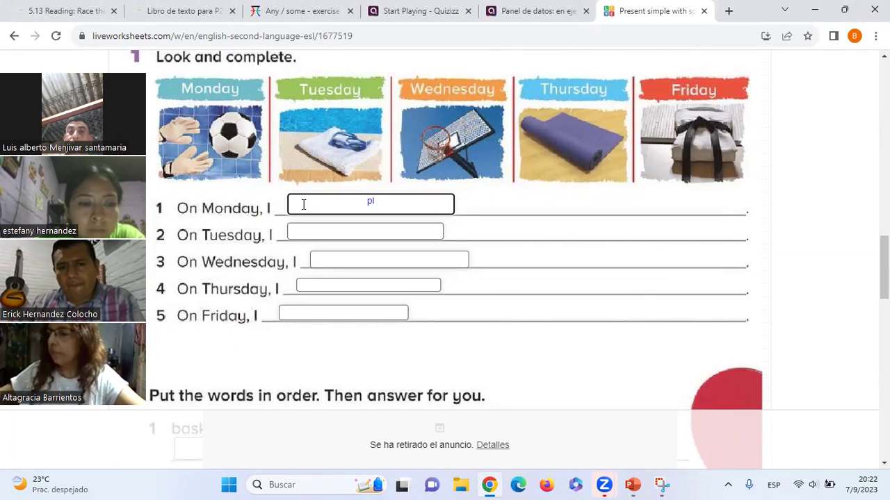
{"action": "type", "text": "ay soccer"}
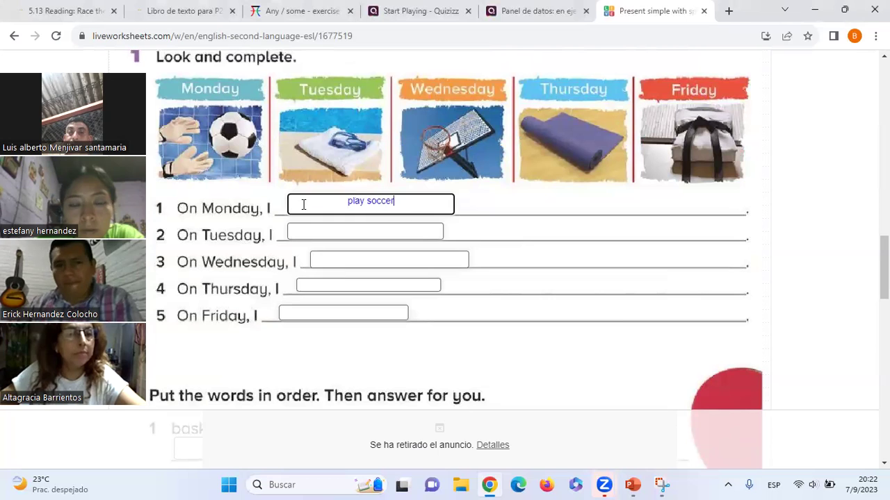
{"action": "left_click", "coordinate": [308, 231]}
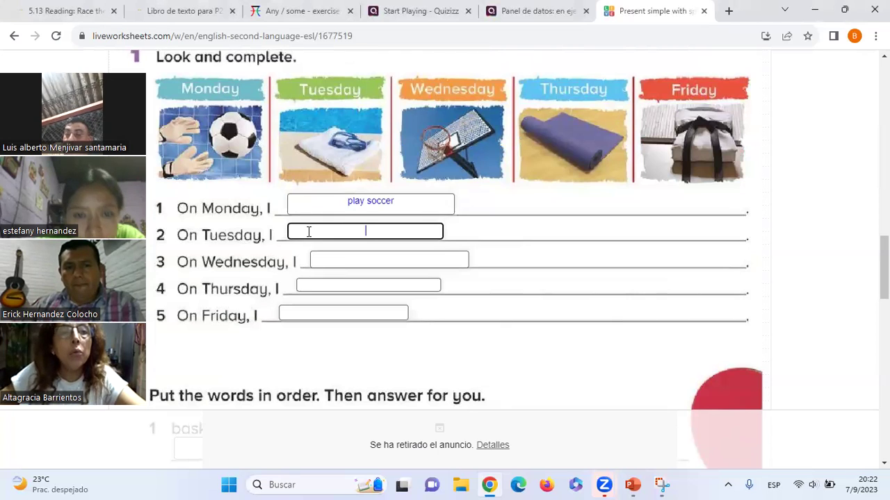
{"action": "type", "text": "go sw"}
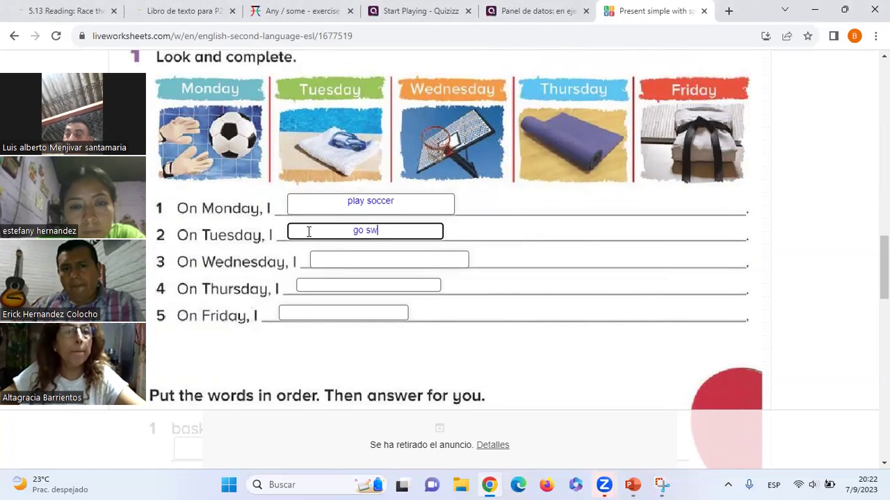
{"action": "type", "text": "imming"}
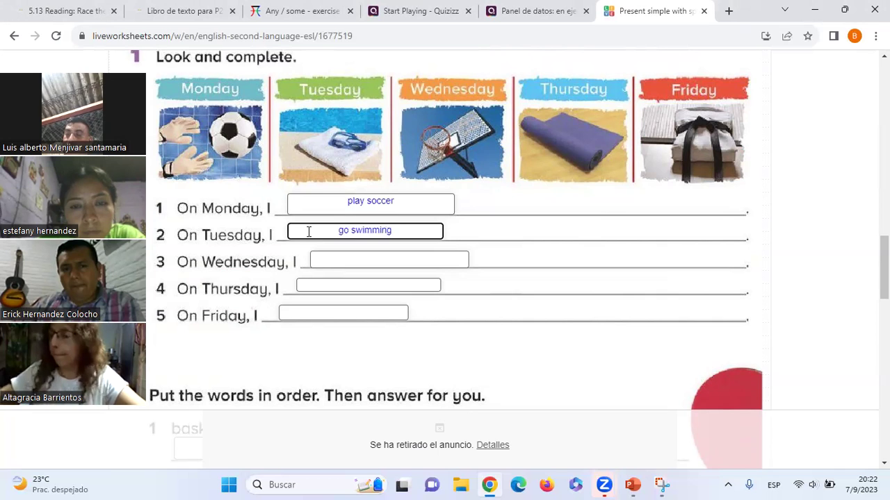
{"action": "double_click", "coordinate": [345, 230]}
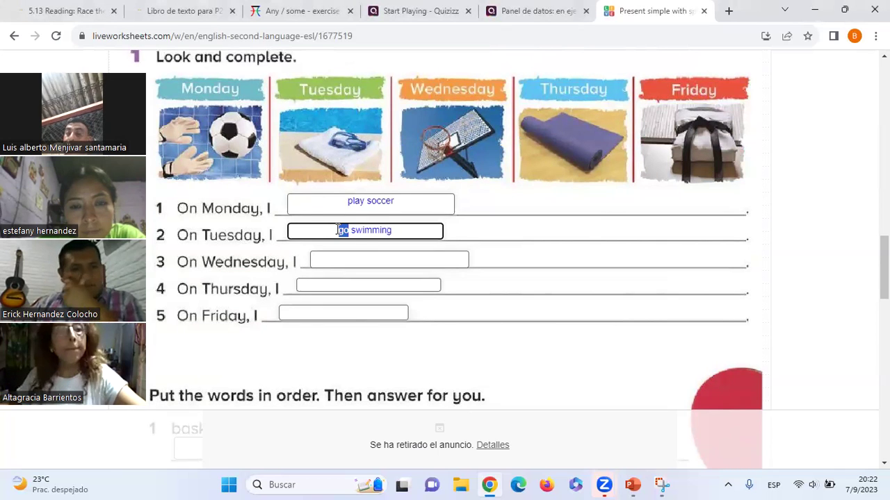
{"action": "left_click", "coordinate": [393, 230]}
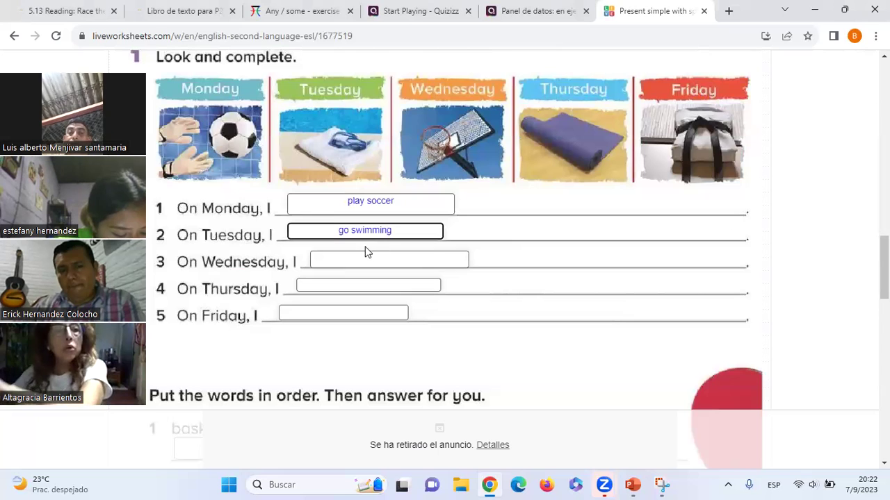
Step: Answer Wednesday 'play basketball', Thursday 'do yoga' and Friday 'do karate'
{"action": "left_click", "coordinate": [348, 260]}
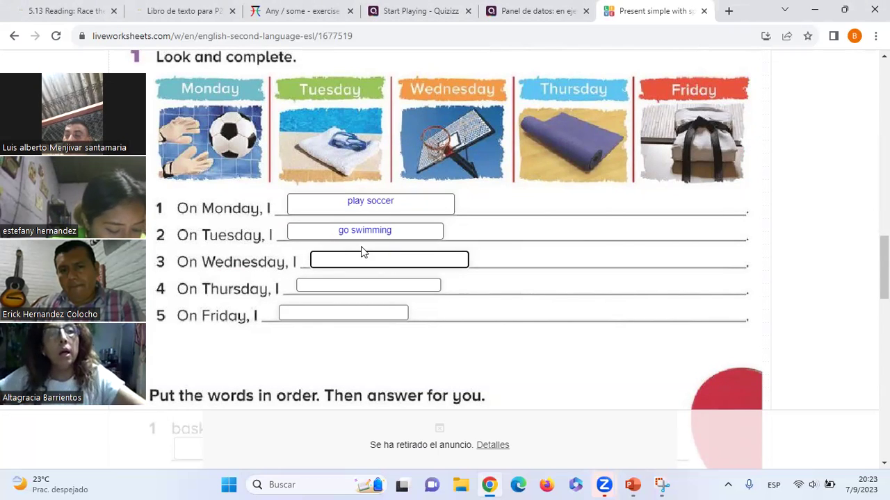
{"action": "type", "text": "play basket"}
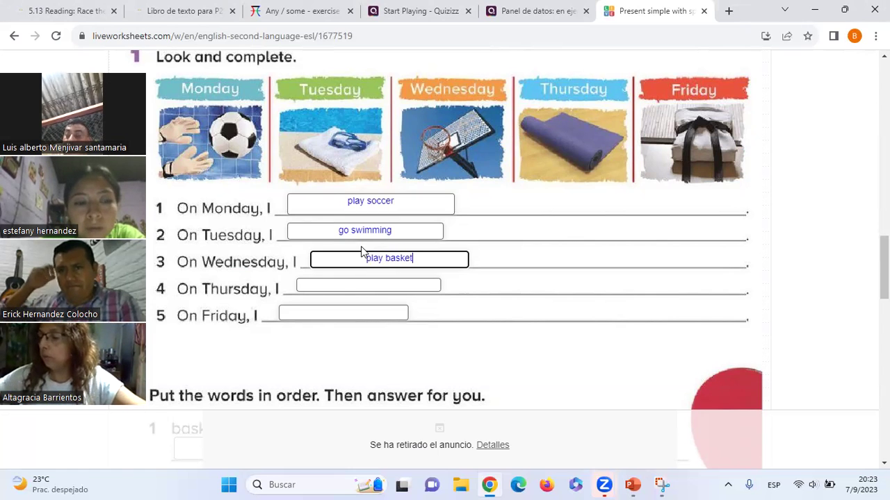
{"action": "type", "text": "ball"}
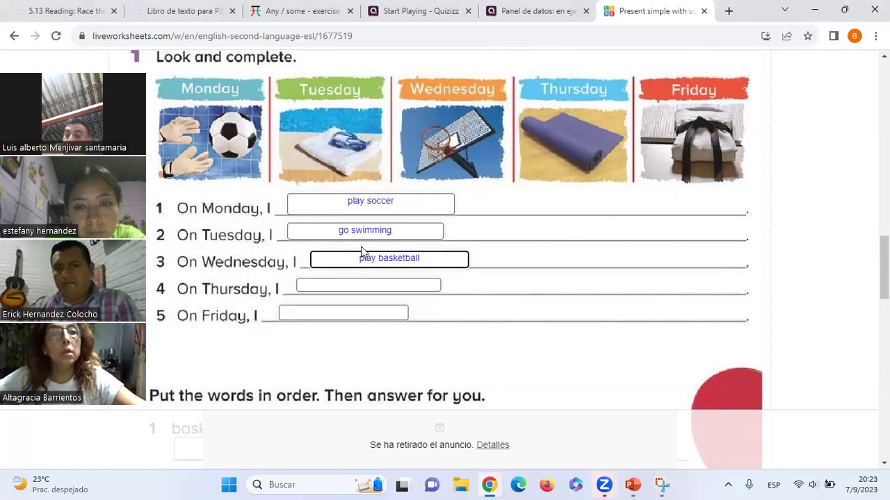
{"action": "left_click", "coordinate": [343, 283]}
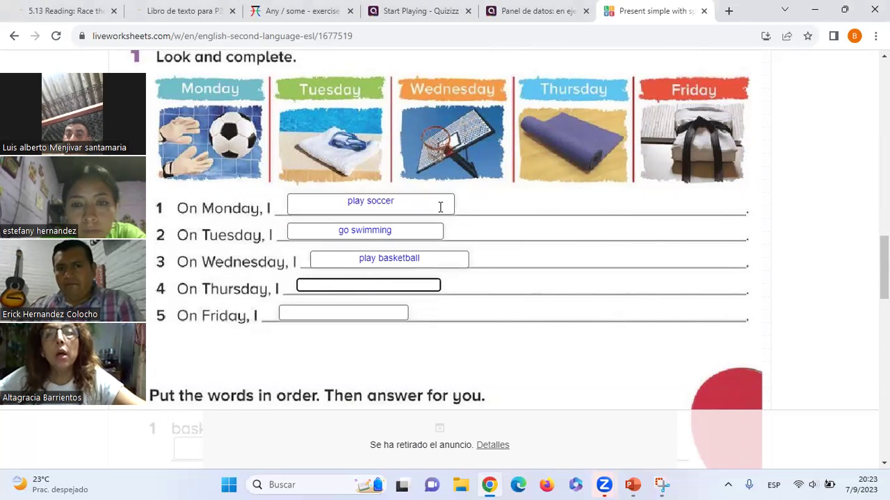
{"action": "scroll", "coordinate": [437, 195], "scroll_direction": "up", "scroll_amount": 3}
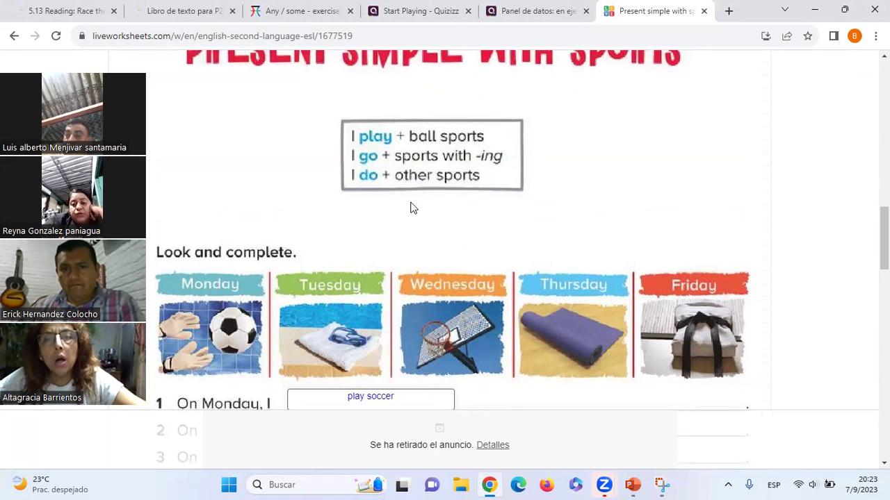
{"action": "scroll", "coordinate": [415, 248], "scroll_direction": "down", "scroll_amount": 2}
{"action": "type", "text": "do yoga"}
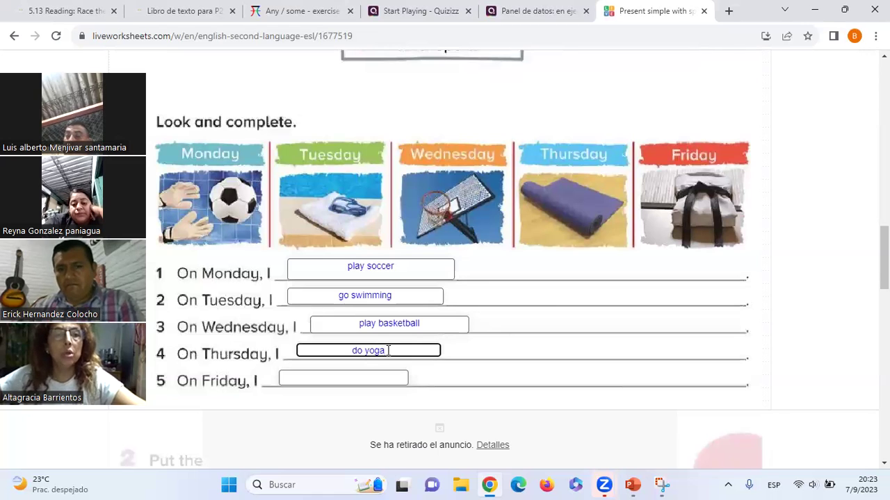
{"action": "left_click", "coordinate": [351, 377]}
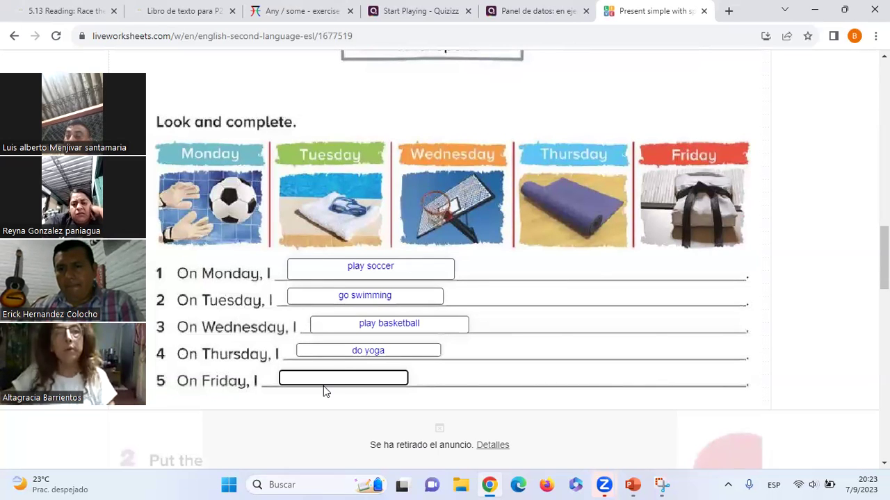
{"action": "type", "text": "do karate"}
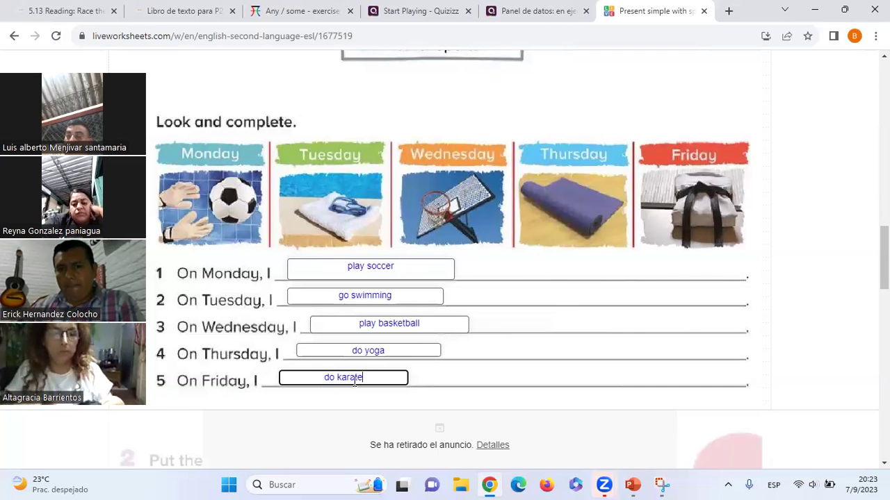
{"action": "scroll", "coordinate": [362, 361], "scroll_direction": "down", "scroll_amount": 3}
Step: Type 'Do you play basketball?', 'Do you do yoga?' and 'Do you go skateboarding?' into items 1–3
{"action": "scroll", "coordinate": [364, 341], "scroll_direction": "down", "scroll_amount": 2}
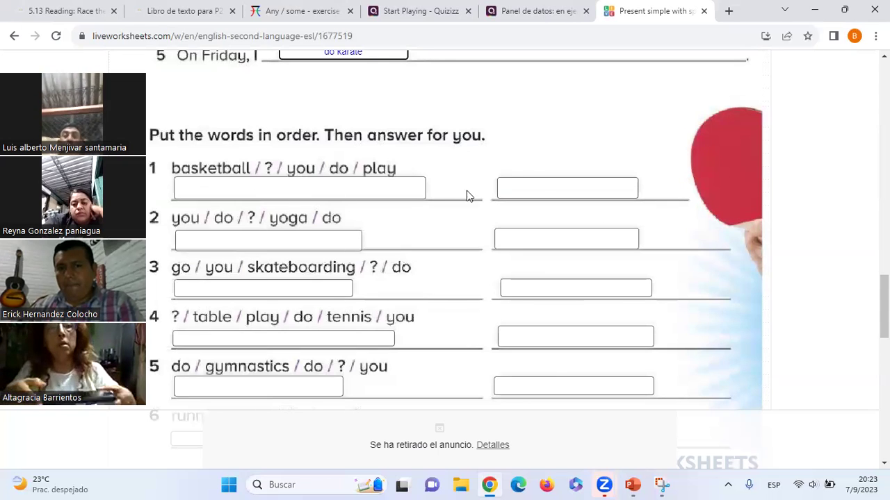
{"action": "left_click", "coordinate": [385, 187]}
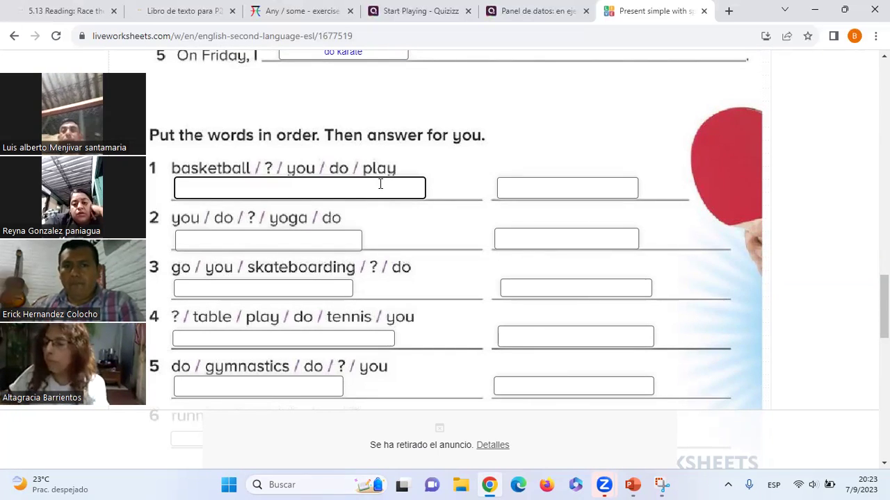
{"action": "type", "text": "Do"}
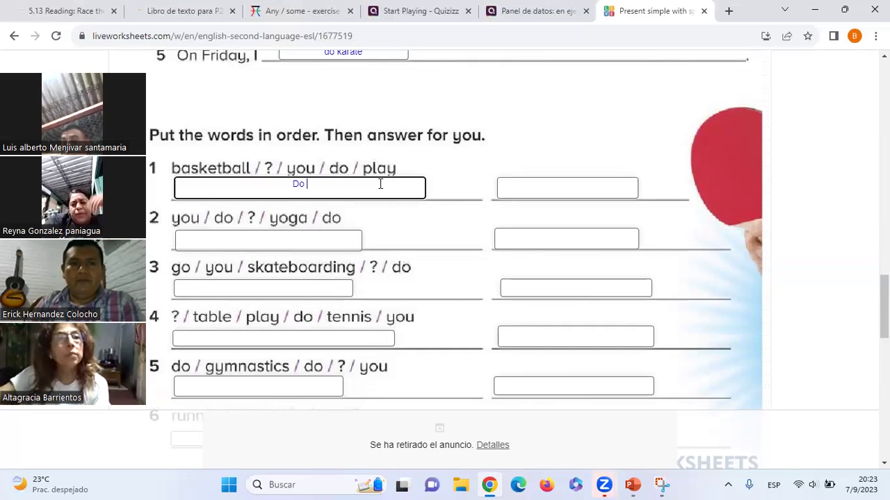
{"action": "type", "text": " you play bas"}
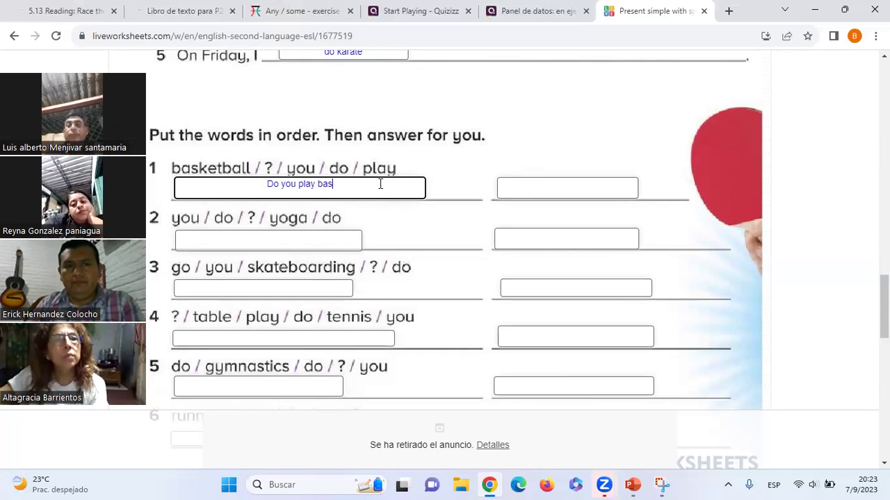
{"action": "type", "text": "ketball"}
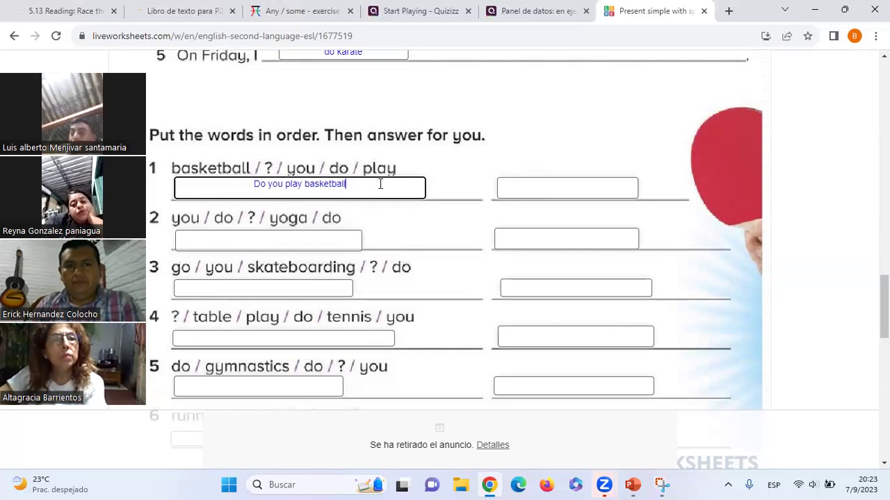
{"action": "type", "text": "?"}
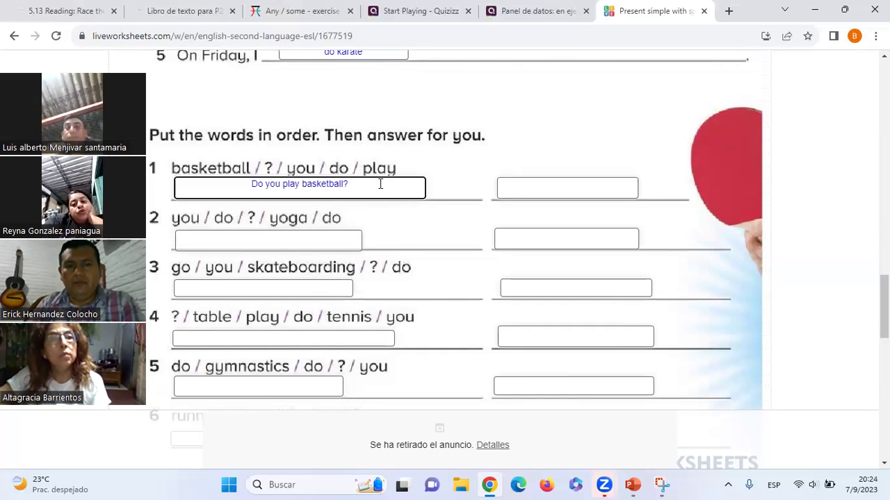
{"action": "left_click", "coordinate": [255, 244]}
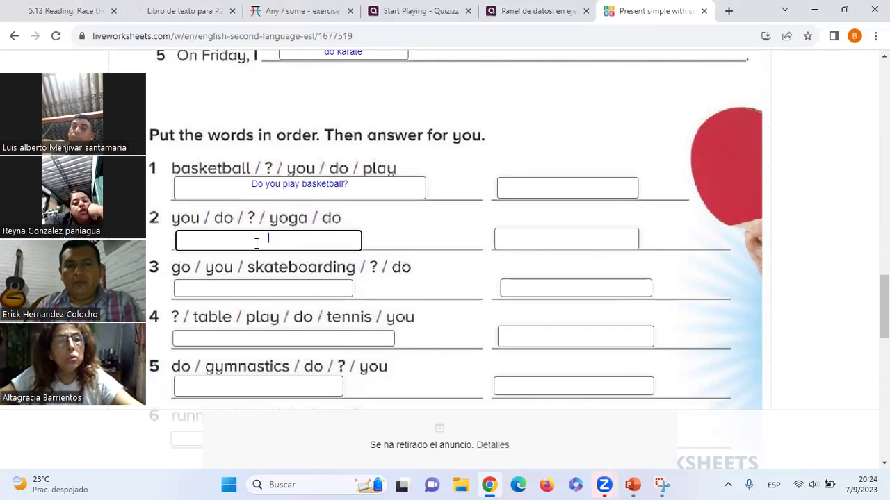
{"action": "type", "text": "Do you do yoga?"}
{"action": "left_click", "coordinate": [253, 286]}
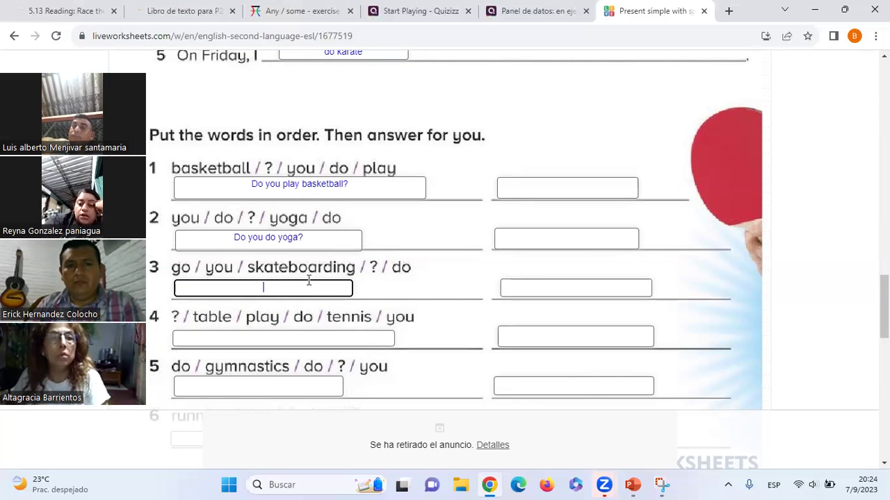
{"action": "type", "text": "you go skateboarding?"}
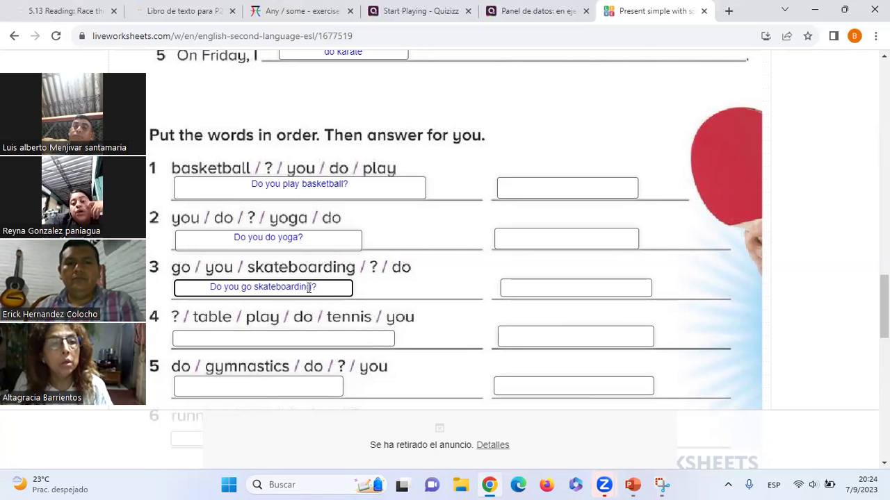
{"action": "left_click", "coordinate": [258, 340]}
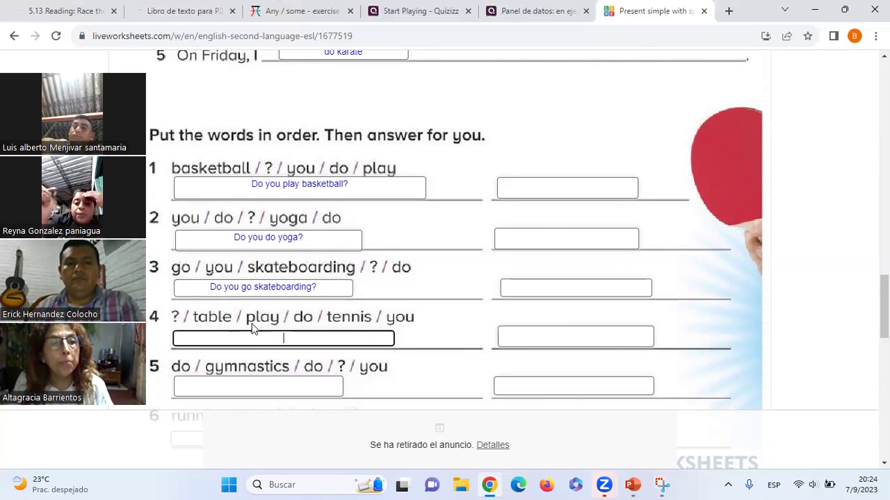
Step: Enter 'Do you play table tennis?' and 'Do you do gymnastics?' for items 4–5, then start item 6's 'go running' question
{"action": "scroll", "coordinate": [251, 324], "scroll_direction": "down", "scroll_amount": 3}
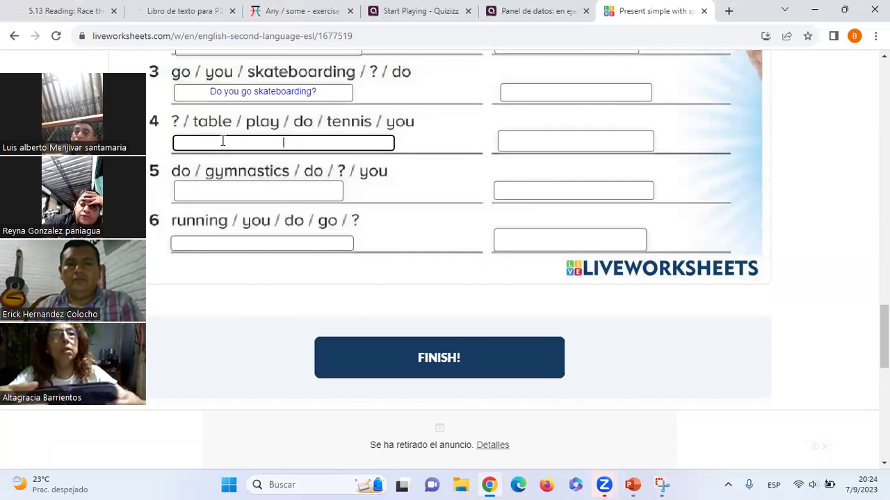
{"action": "type", "text": "Do you play "}
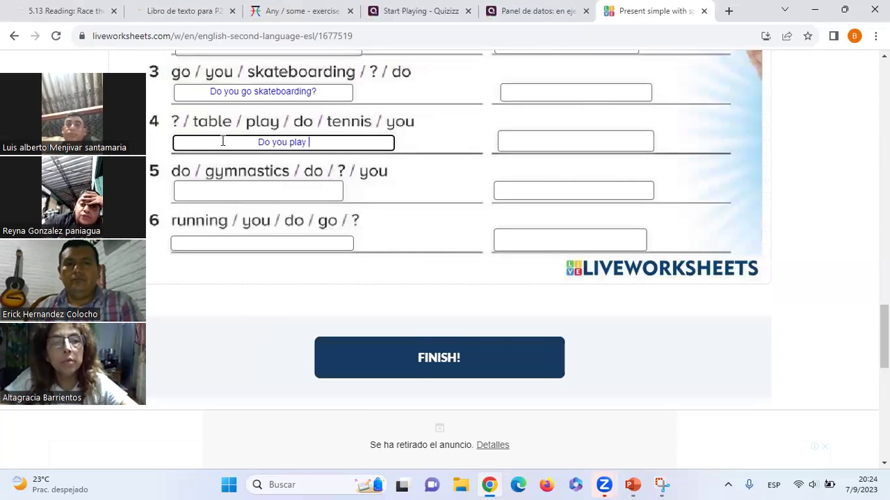
{"action": "type", "text": "table "}
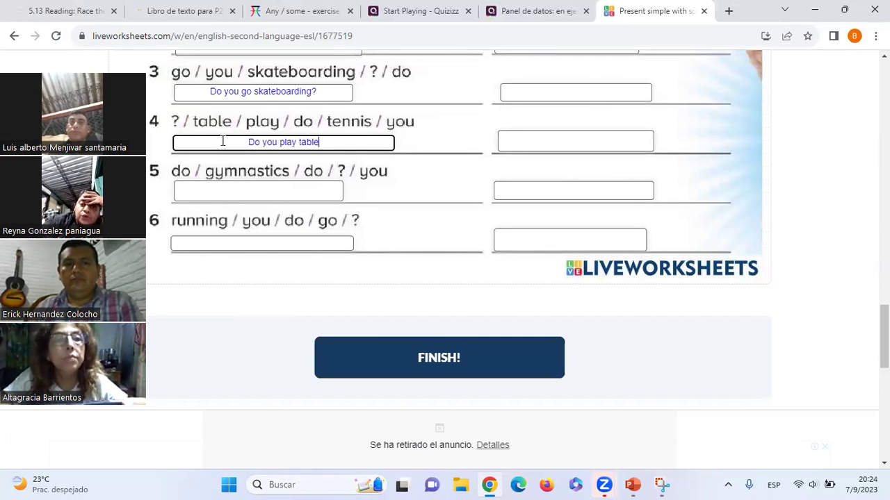
{"action": "type", "text": "tennis?"}
{"action": "left_click", "coordinate": [240, 192]}
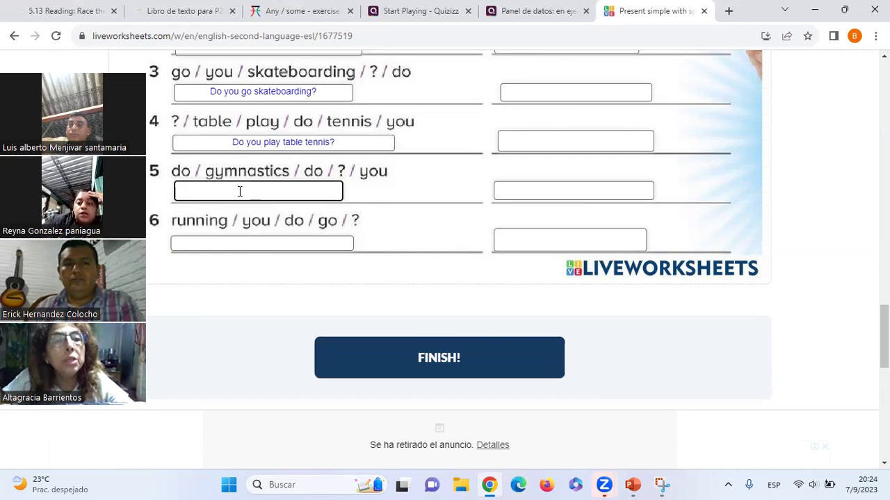
{"action": "type", "text": "Do yo"}
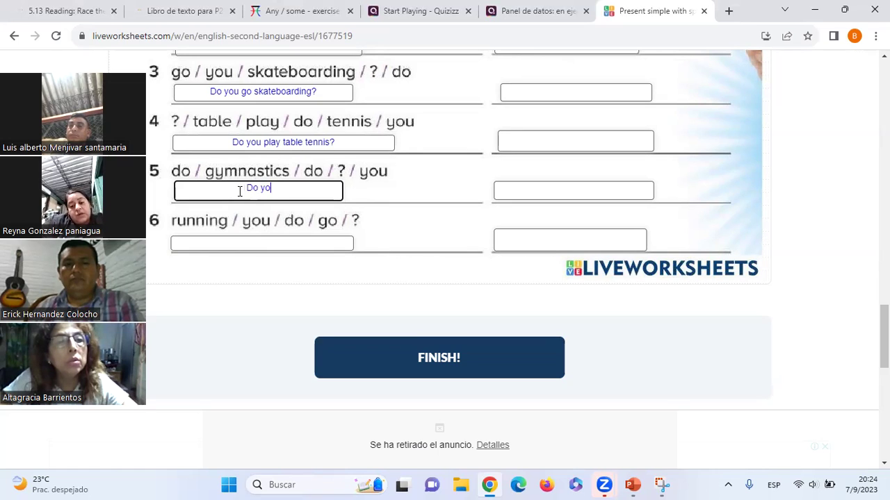
{"action": "type", "text": "u do gym"}
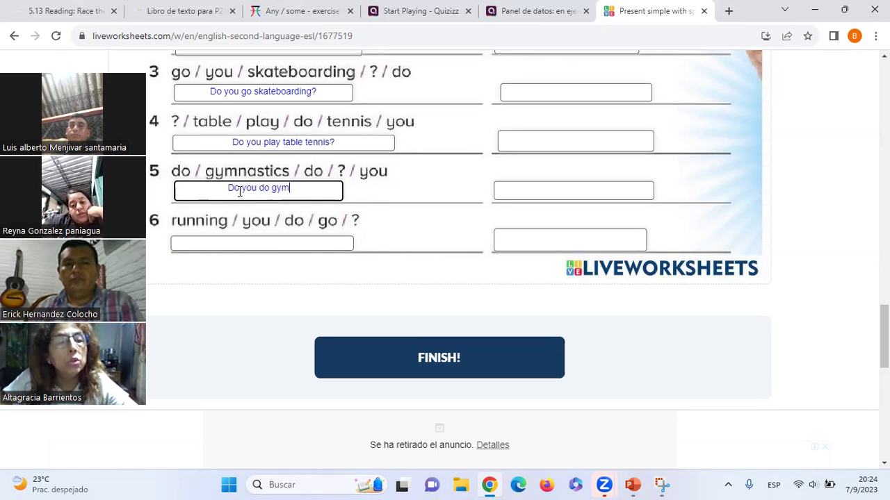
{"action": "type", "text": "nastics?"}
{"action": "left_click", "coordinate": [221, 244]}
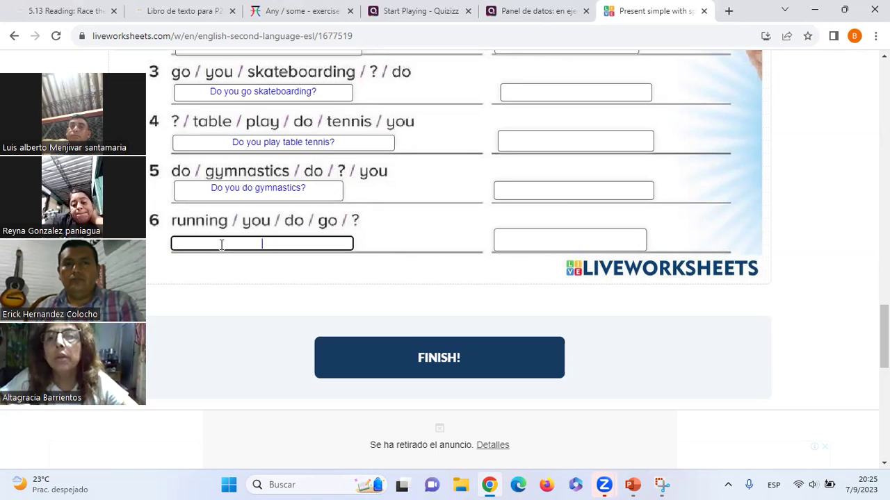
{"action": "type", "text": "Ddo you go running?"}
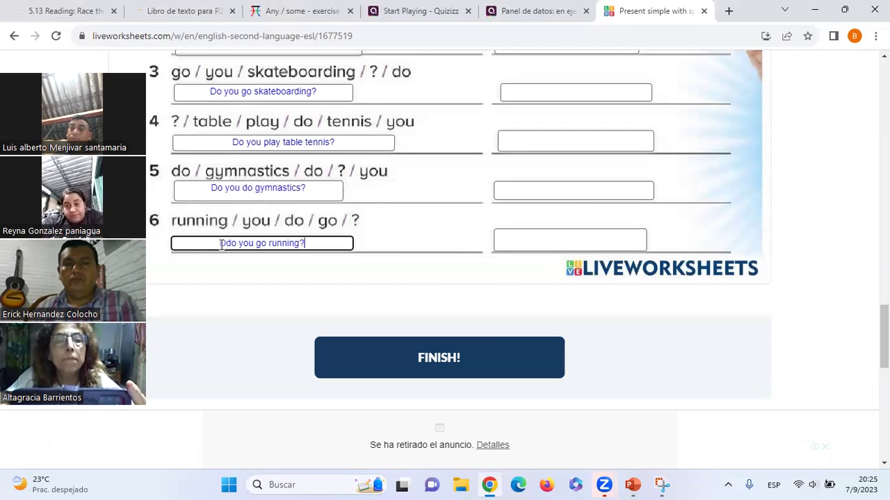
Step: Scroll back up to item 1 with all six questions filled in
{"action": "scroll", "coordinate": [274, 222], "scroll_direction": "up", "scroll_amount": 4}
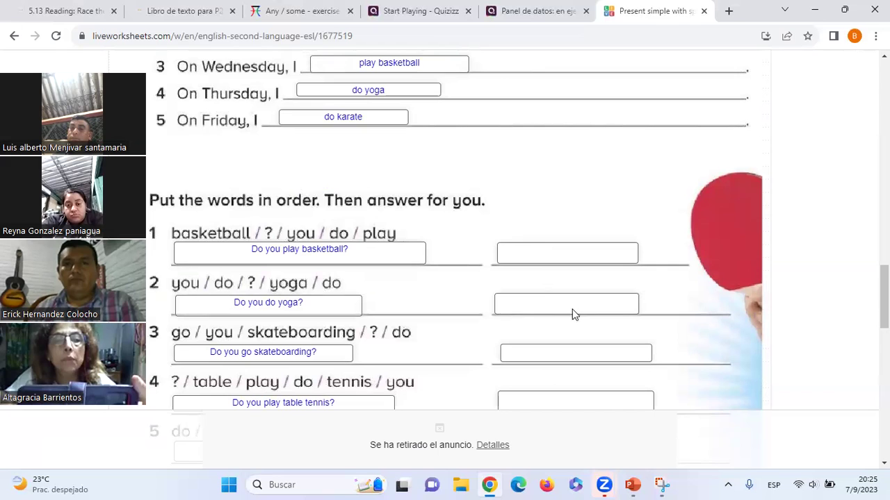
Step: Answer item 1 with 'Yes, I do'
{"action": "left_click", "coordinate": [526, 251]}
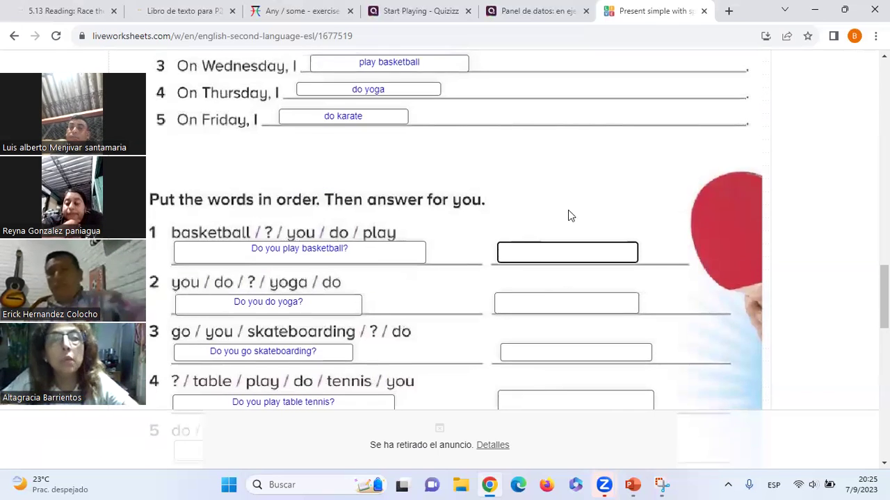
{"action": "scroll", "coordinate": [569, 214], "scroll_direction": "down", "scroll_amount": 1}
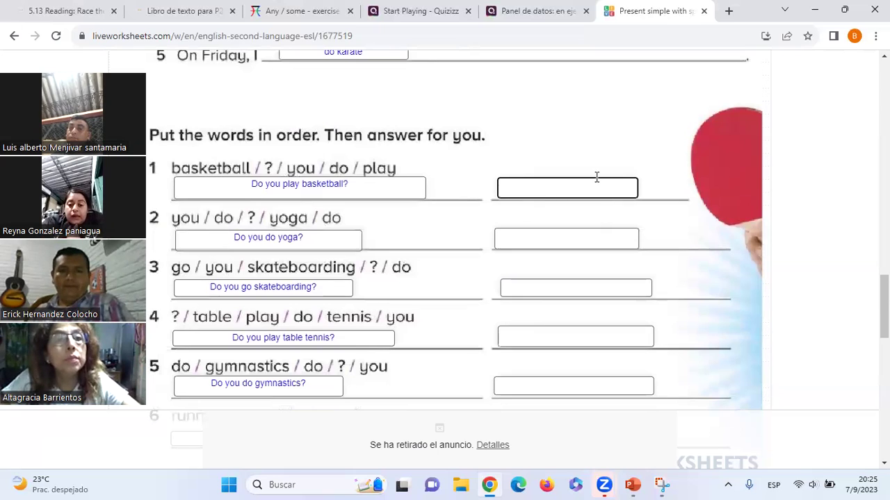
{"action": "type", "text": "Yes"}
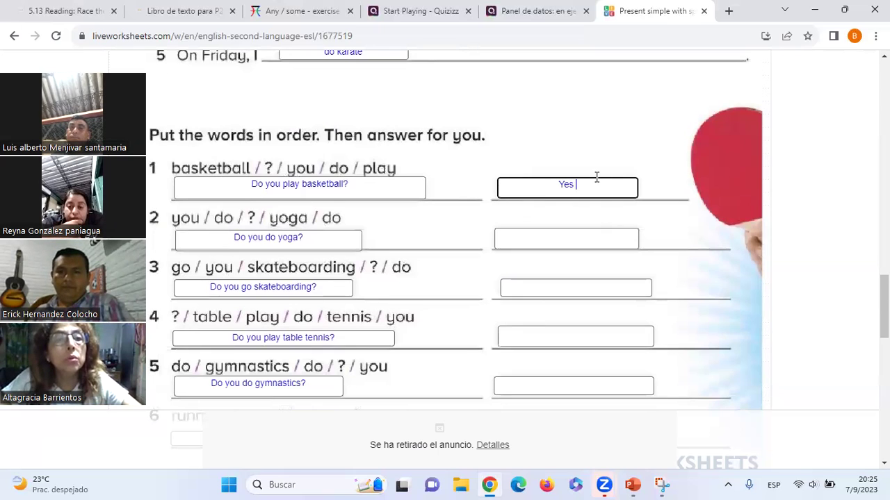
{"action": "type", "text": " I"}
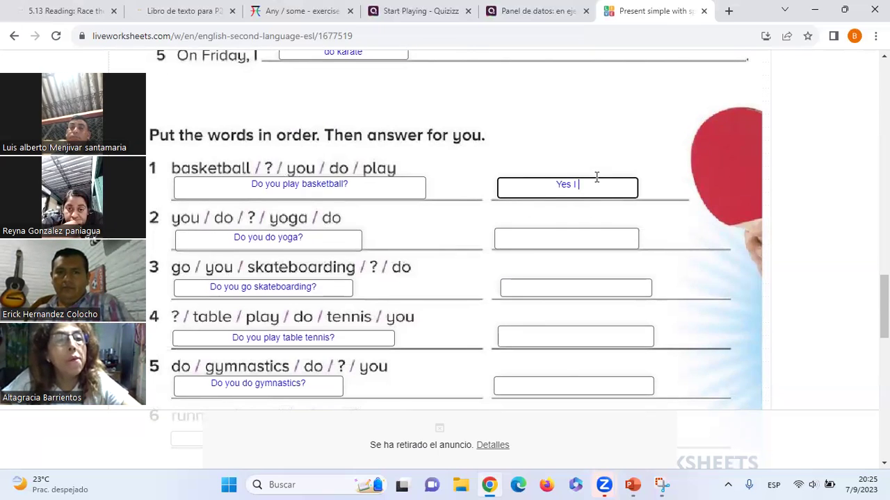
{"action": "key", "text": "BackSpace"}
{"action": "key", "text": "BackSpace"}
{"action": "type", "text": ","}
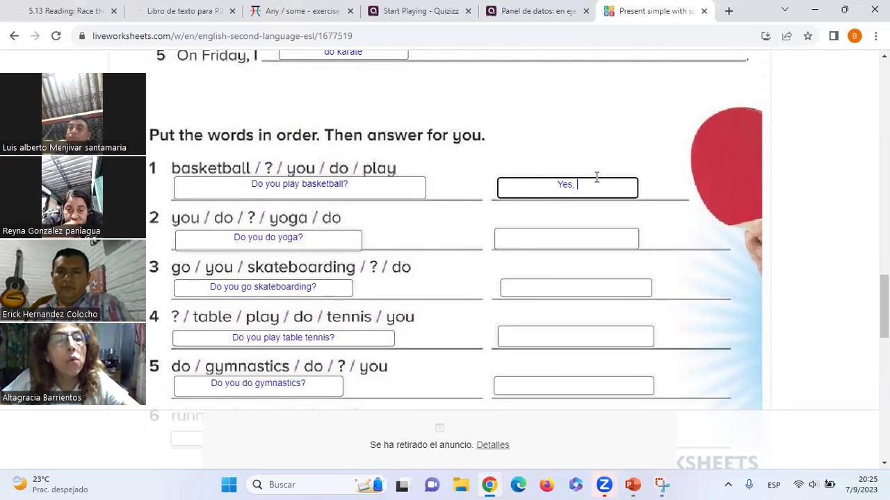
{"action": "type", "text": "do"}
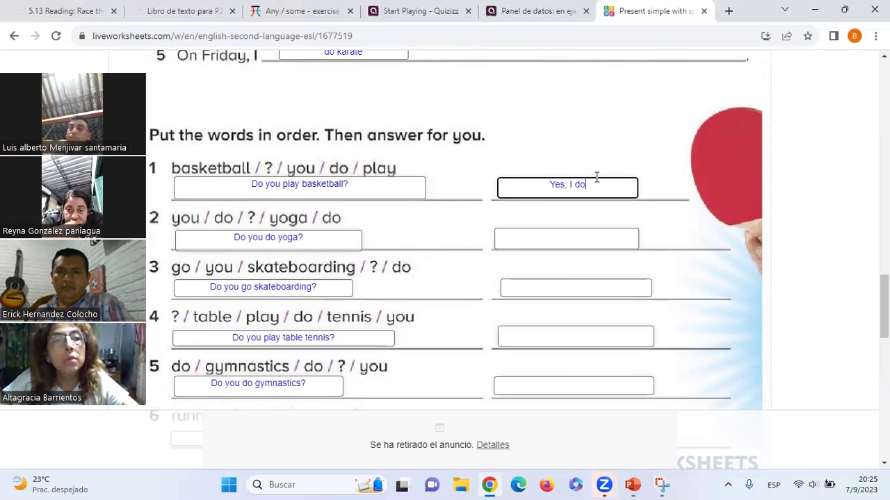
Step: Answer item 2 with 'No, I do not', fixing the doubled I and typo
{"action": "left_click", "coordinate": [567, 236]}
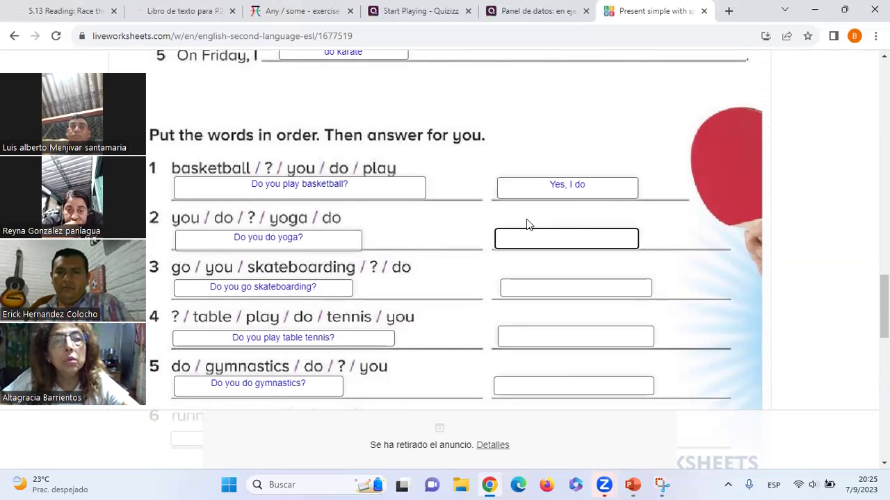
{"action": "type", "text": "No, II don not"}
{"action": "left_click", "coordinate": [563, 235]}
{"action": "key", "text": "BackSpace"}
{"action": "left_click", "coordinate": [567, 235]}
{"action": "type", "text": "'"}
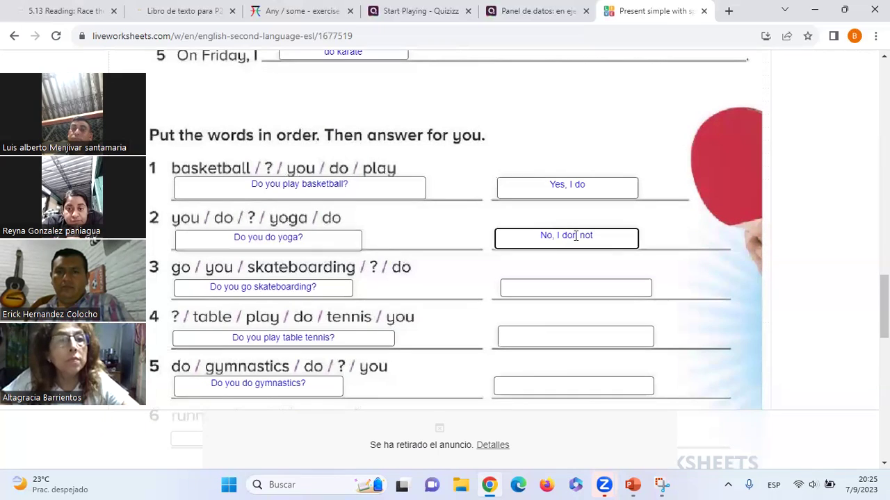
{"action": "key", "text": "BackSpace"}
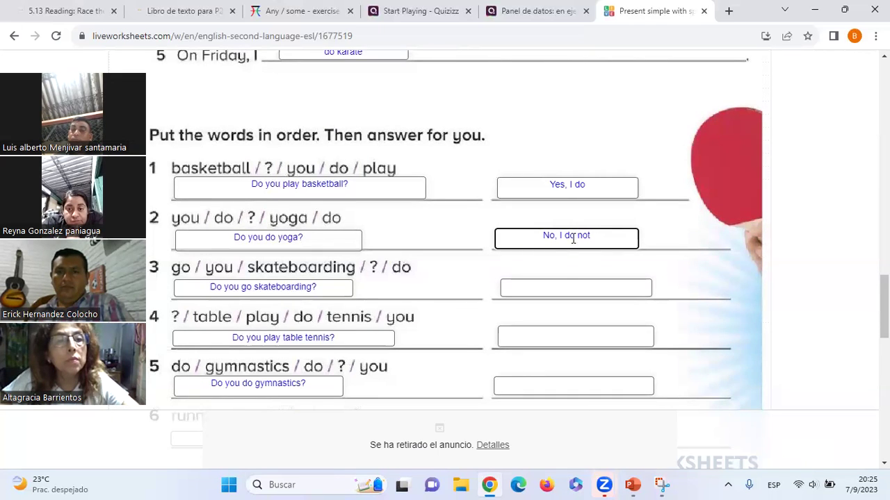
Step: Answer item 3 with 'Yes, I do' and submit the worksheet for checking
{"action": "left_click", "coordinate": [560, 281]}
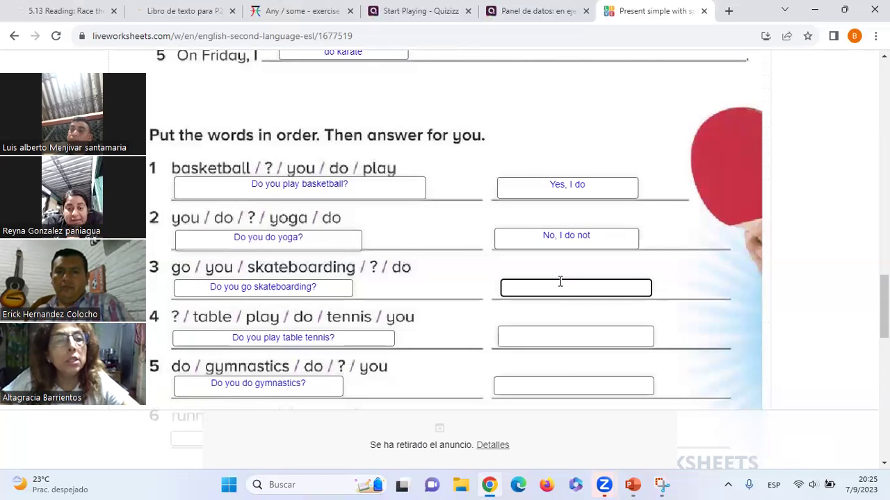
{"action": "type", "text": "Yes,"}
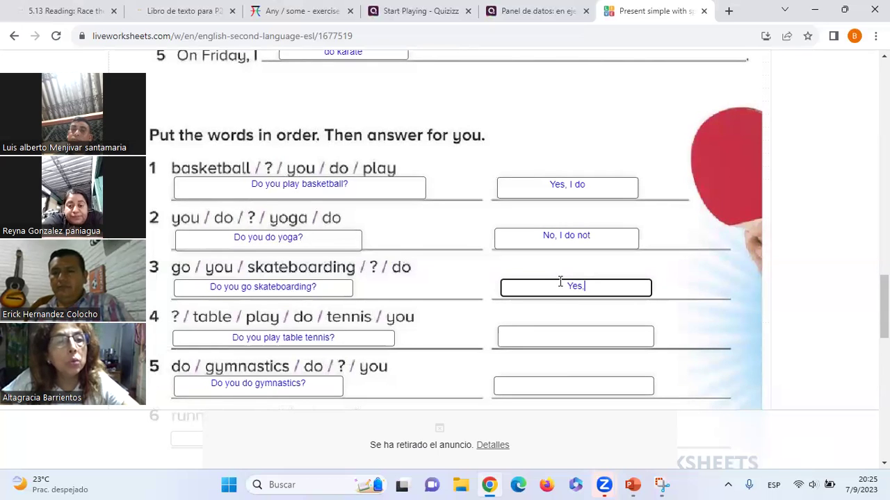
{"action": "type", "text": " I do"}
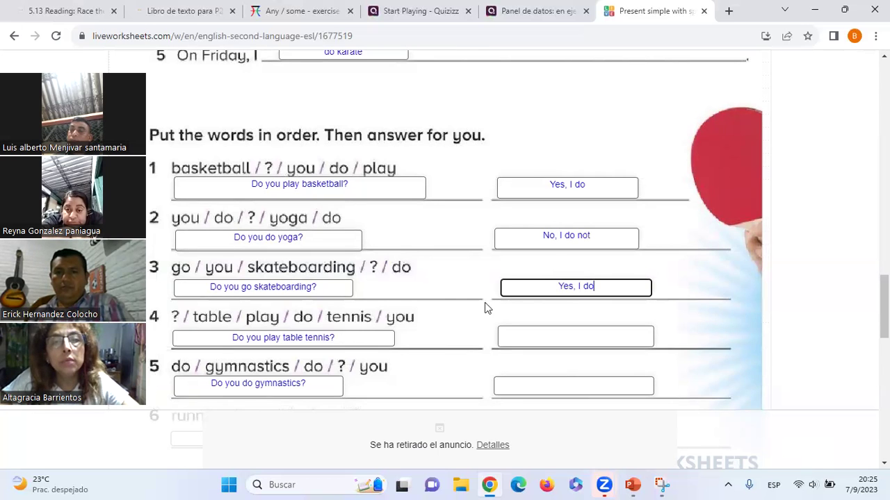
{"action": "scroll", "coordinate": [314, 274], "scroll_direction": "down", "scroll_amount": 3}
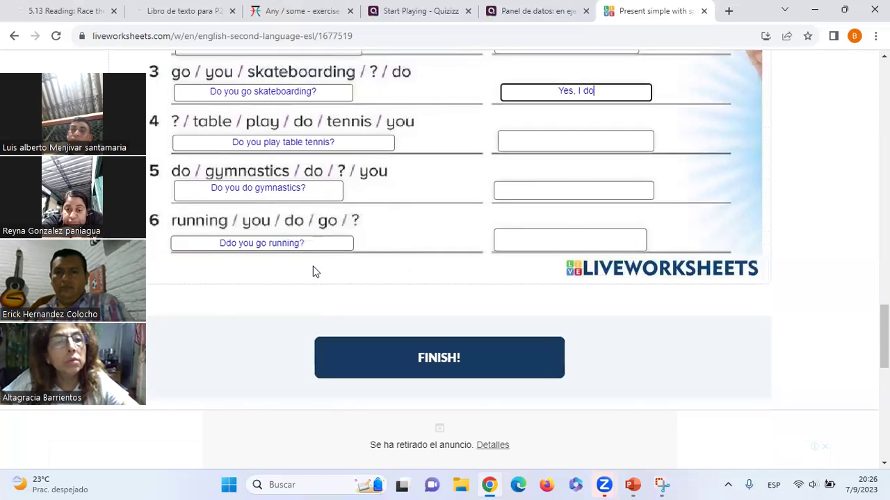
{"action": "scroll", "coordinate": [313, 272], "scroll_direction": "up", "scroll_amount": 3}
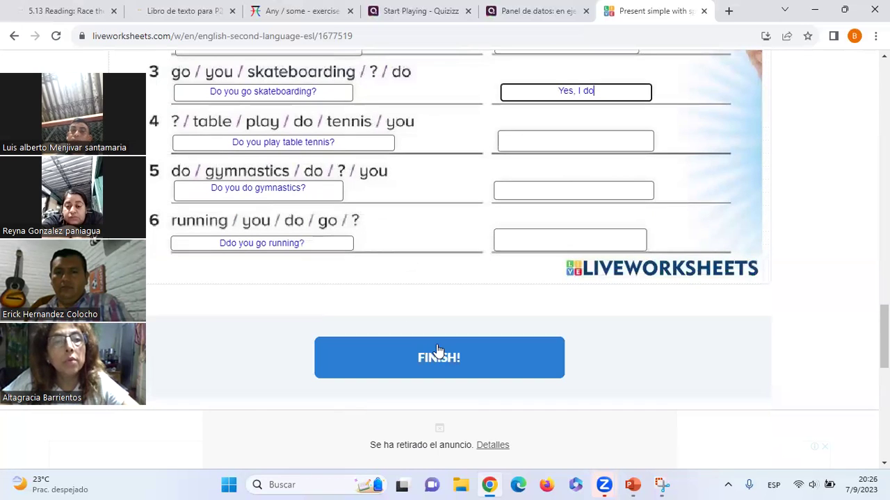
{"action": "left_click", "coordinate": [440, 353]}
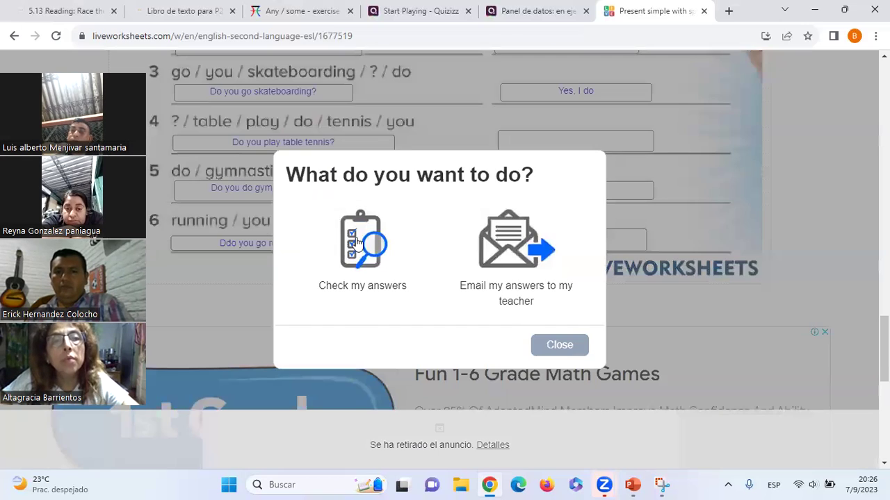
{"action": "left_click", "coordinate": [357, 240]}
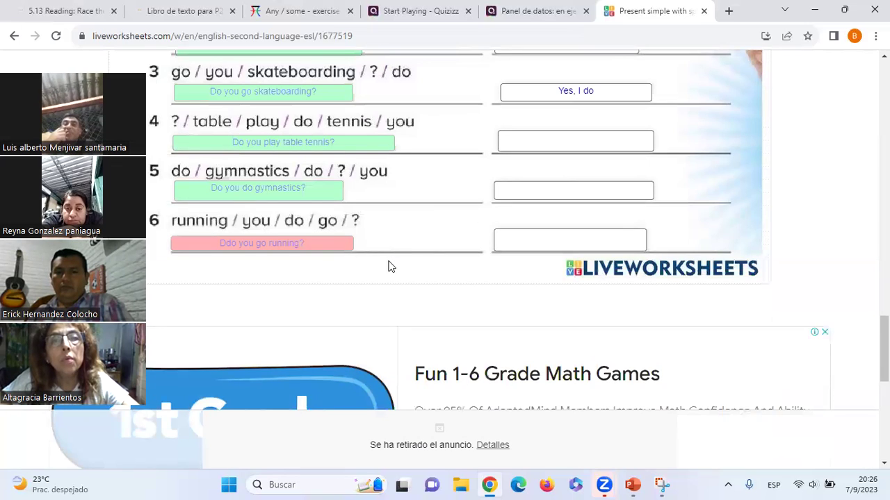
Step: Select the misspelled word 'Ddo' in the red-marked answer
{"action": "left_click_drag", "start_coordinate": [239, 244], "coordinate": [228, 243]}
{"action": "double_click", "coordinate": [228, 243]}
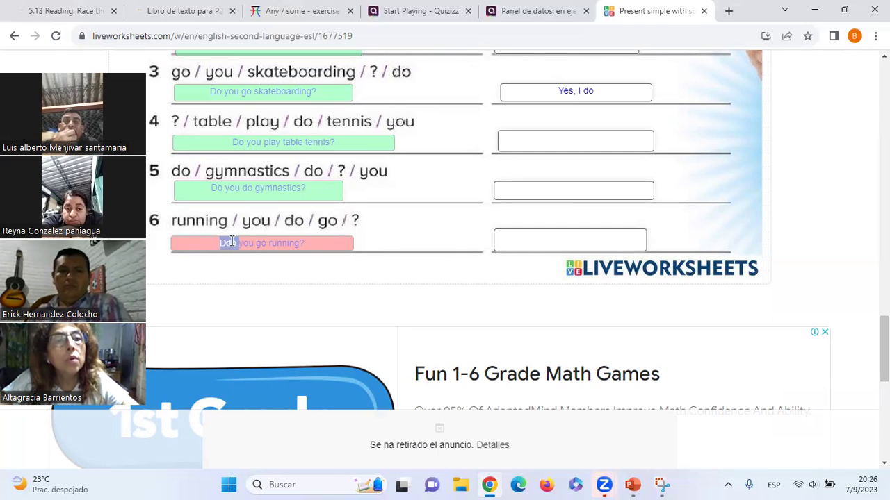
{"action": "left_click", "coordinate": [261, 243]}
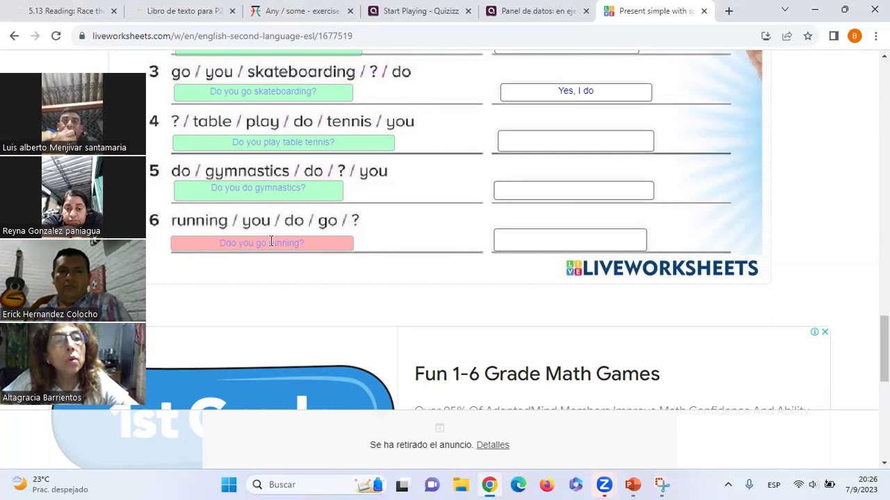
Step: Review the green/red marked answers, then return to PowerPoint's slide 115
{"action": "scroll", "coordinate": [271, 242], "scroll_direction": "up", "scroll_amount": 3}
{"action": "scroll", "coordinate": [270, 241], "scroll_direction": "up", "scroll_amount": 4}
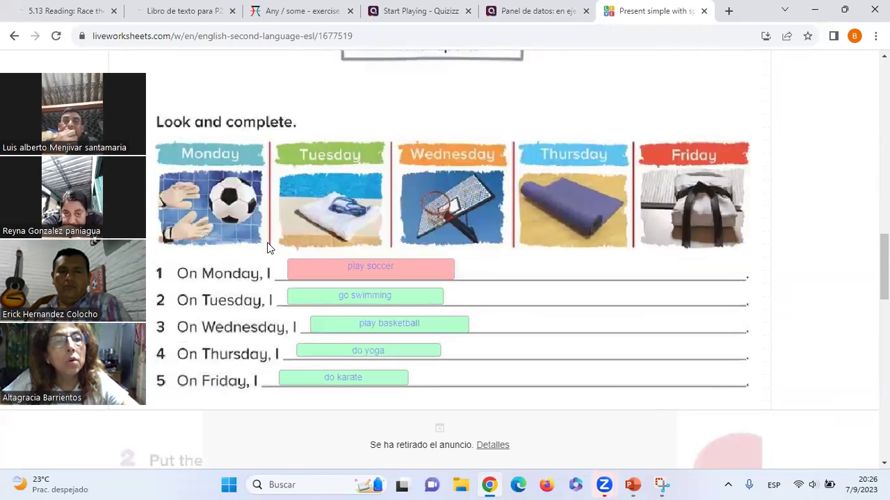
{"action": "scroll", "coordinate": [269, 248], "scroll_direction": "down", "scroll_amount": 1}
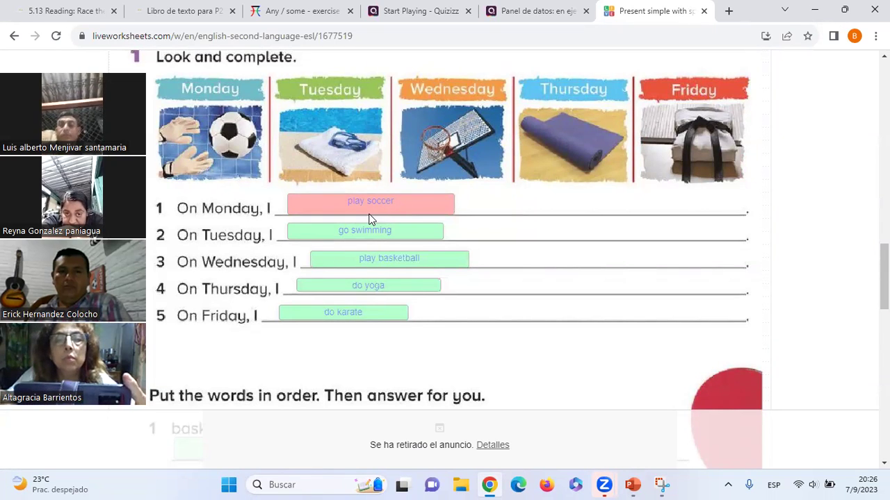
{"action": "scroll", "coordinate": [369, 220], "scroll_direction": "up", "scroll_amount": 1}
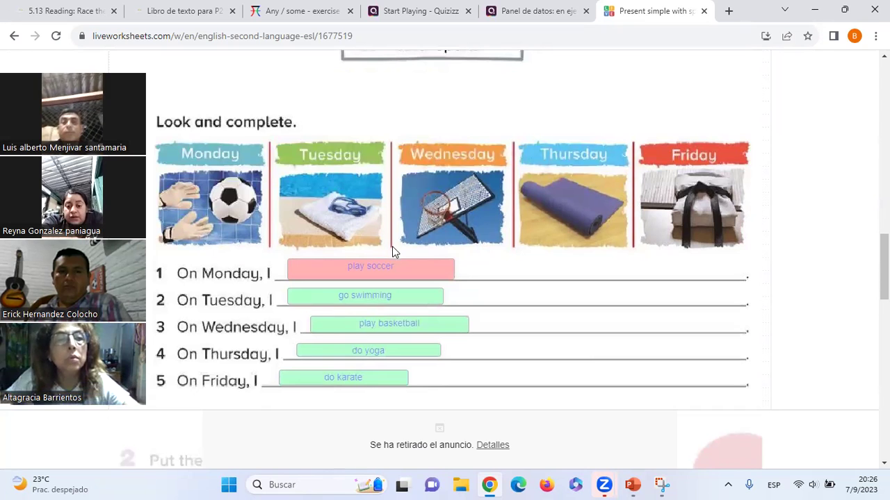
{"action": "scroll", "coordinate": [391, 249], "scroll_direction": "down", "scroll_amount": 1}
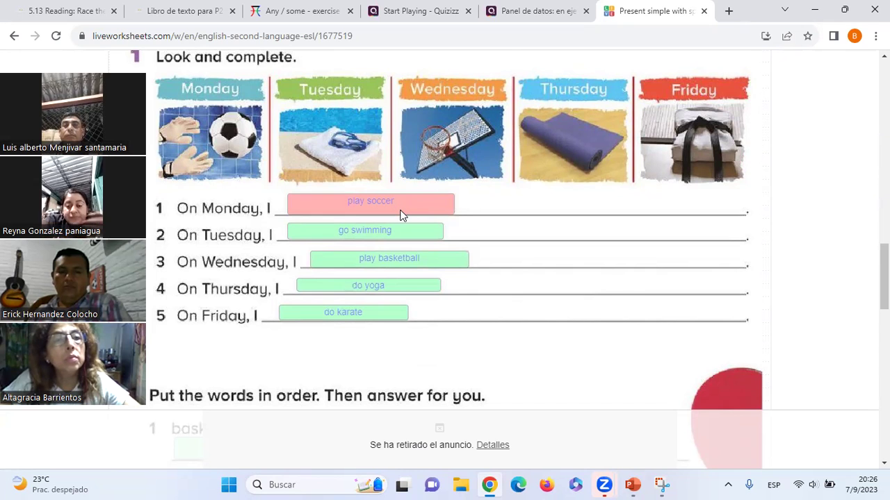
{"action": "scroll", "coordinate": [340, 229], "scroll_direction": "down", "scroll_amount": 1}
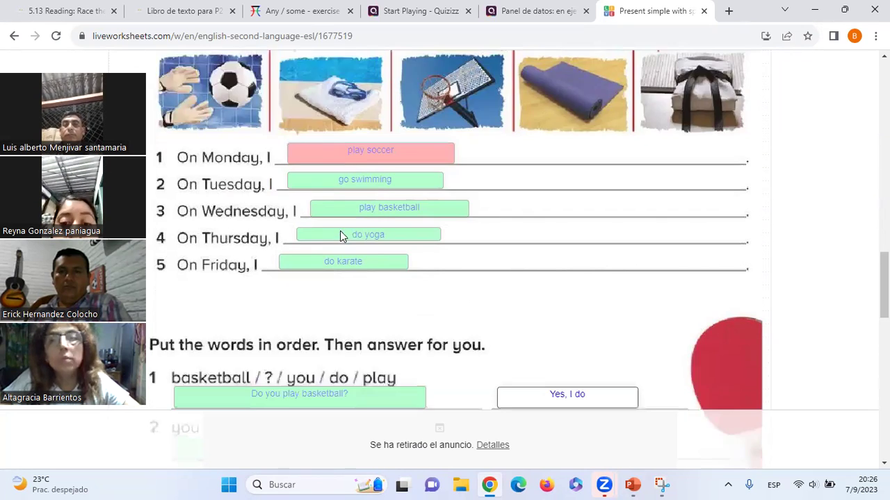
{"action": "scroll", "coordinate": [340, 230], "scroll_direction": "down", "scroll_amount": 1}
{"action": "scroll", "coordinate": [340, 233], "scroll_direction": "down", "scroll_amount": 1}
{"action": "scroll", "coordinate": [339, 234], "scroll_direction": "down", "scroll_amount": 2}
{"action": "scroll", "coordinate": [340, 234], "scroll_direction": "down", "scroll_amount": 1}
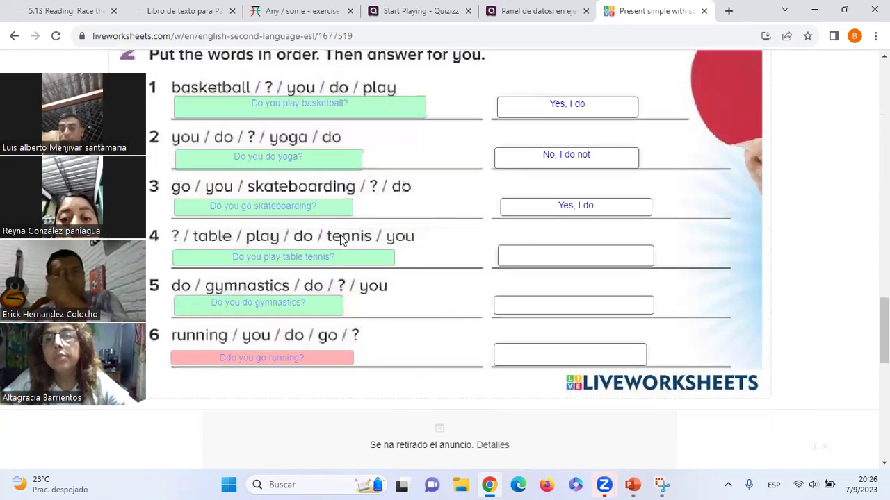
{"action": "scroll", "coordinate": [340, 235], "scroll_direction": "down", "scroll_amount": 1}
{"action": "scroll", "coordinate": [340, 236], "scroll_direction": "up", "scroll_amount": 2}
{"action": "scroll", "coordinate": [340, 239], "scroll_direction": "up", "scroll_amount": 1}
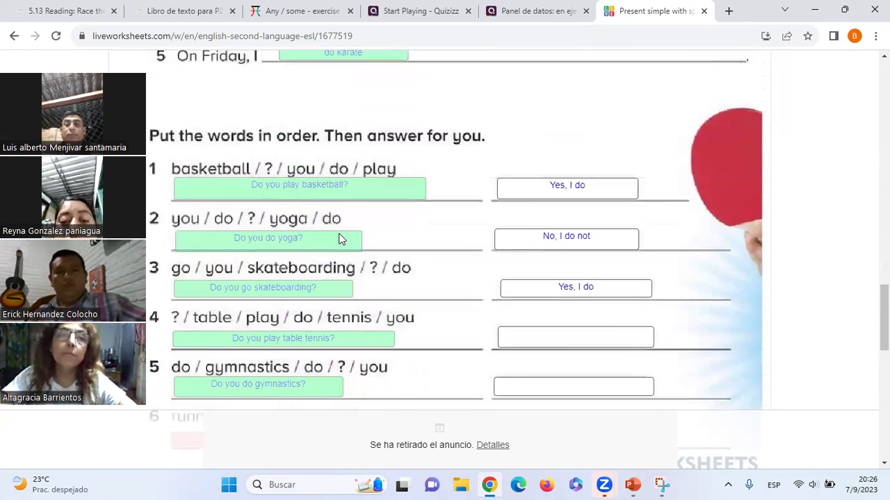
{"action": "scroll", "coordinate": [339, 238], "scroll_direction": "up", "scroll_amount": 5}
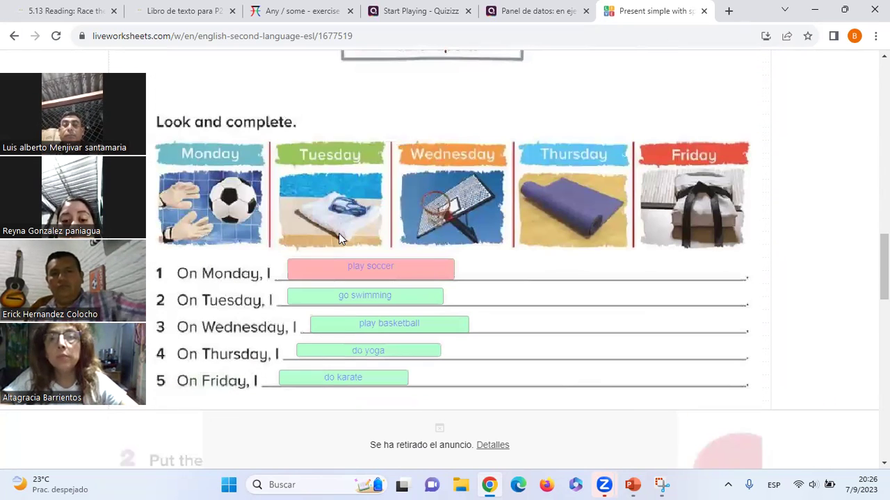
{"action": "scroll", "coordinate": [394, 219], "scroll_direction": "down", "scroll_amount": 1}
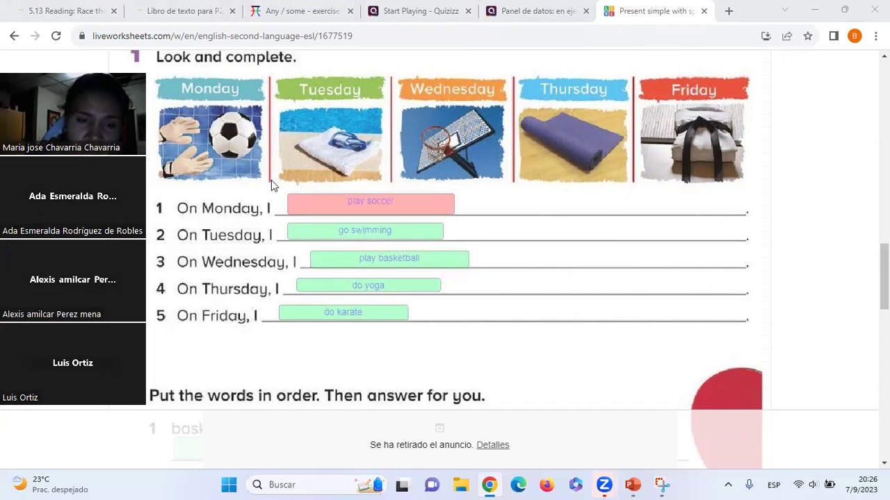
{"action": "scroll", "coordinate": [385, 229], "scroll_direction": "up", "scroll_amount": 1}
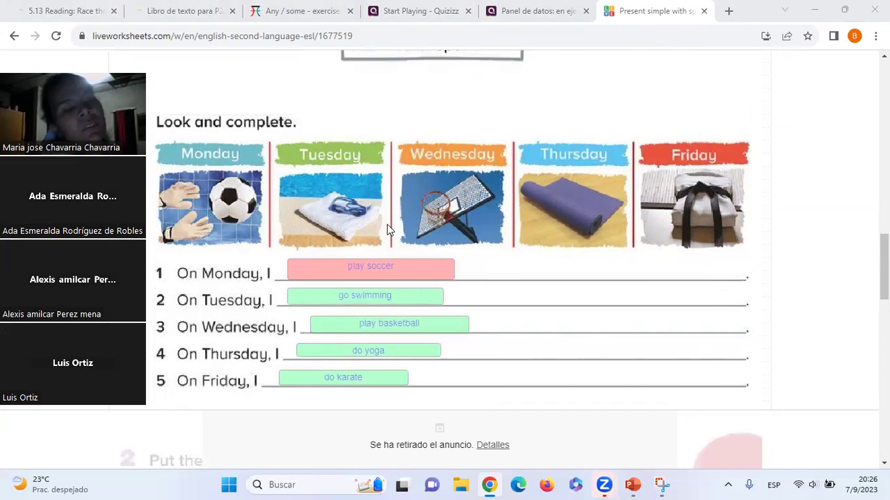
{"action": "scroll", "coordinate": [382, 231], "scroll_direction": "up", "scroll_amount": 2}
{"action": "scroll", "coordinate": [381, 231], "scroll_direction": "down", "scroll_amount": 1}
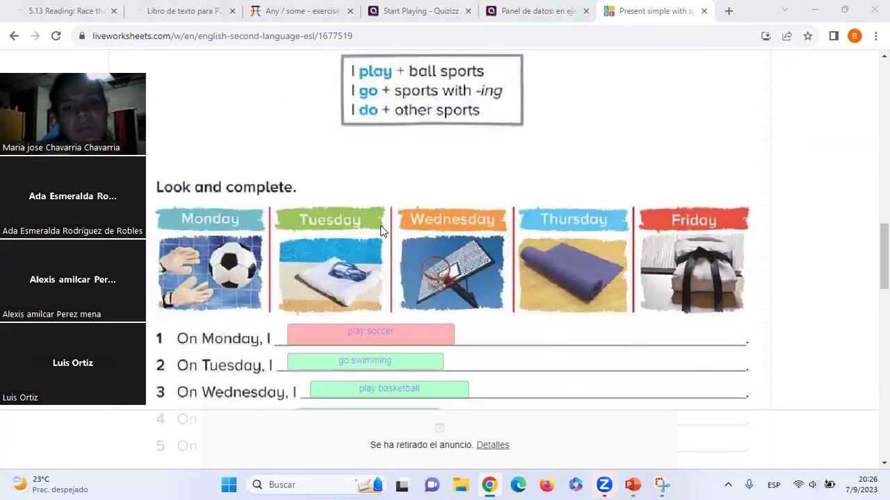
{"action": "scroll", "coordinate": [380, 231], "scroll_direction": "up", "scroll_amount": 2}
{"action": "scroll", "coordinate": [382, 228], "scroll_direction": "down", "scroll_amount": 2}
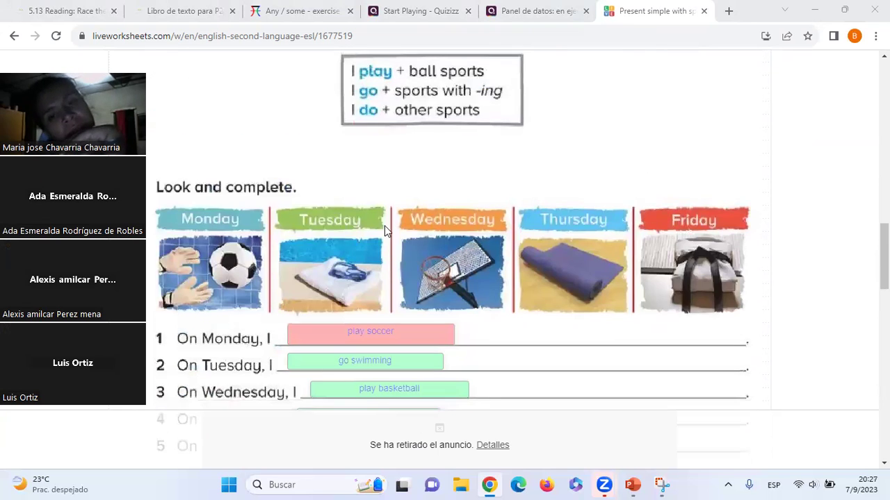
{"action": "scroll", "coordinate": [384, 230], "scroll_direction": "down", "scroll_amount": 1}
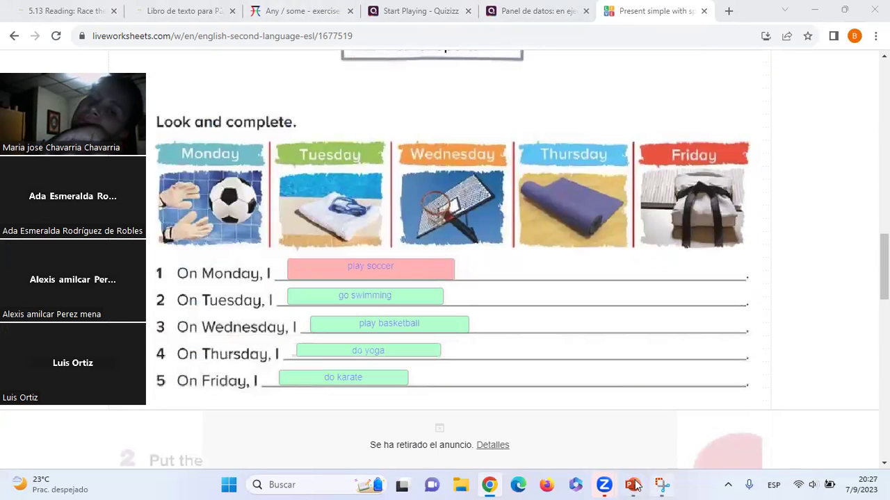
{"action": "key", "text": "alt+Tab"}
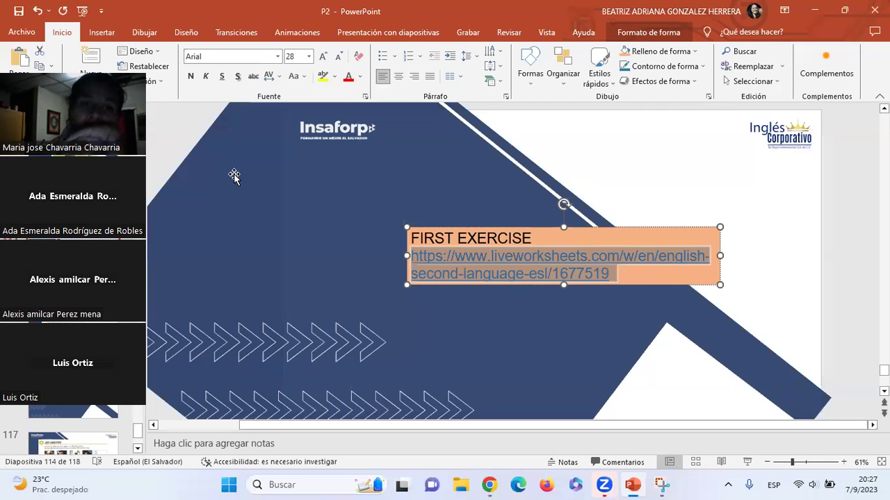
{"action": "left_click", "coordinate": [38, 341]}
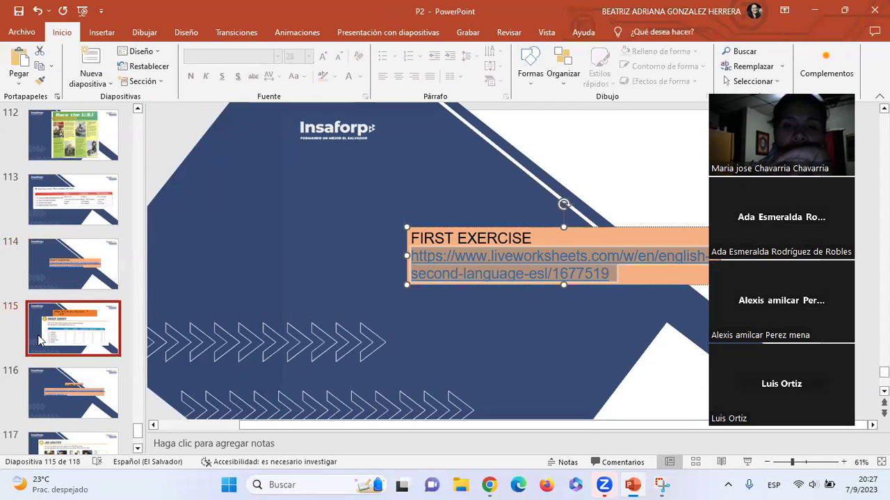
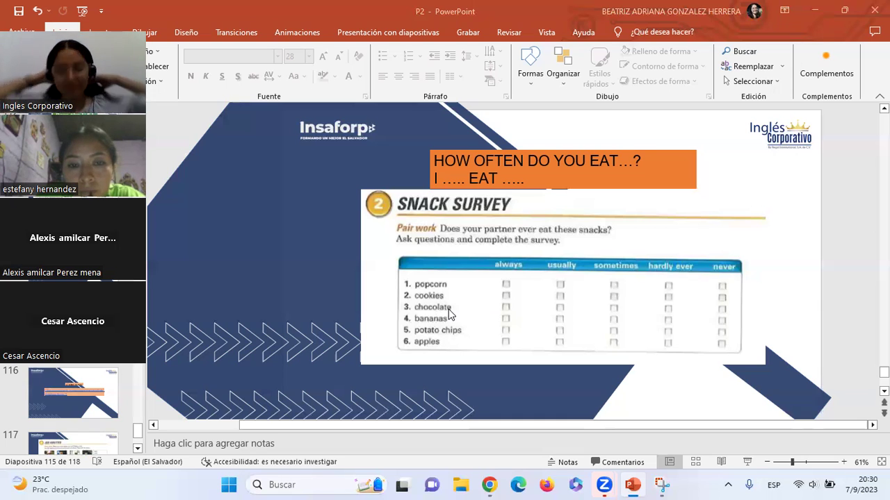
Step: Lower the volume and select 'HOW OFTEN DO YOU EAT' in the orange question box
{"action": "key", "text": "XF86AudioLowerVolume"}
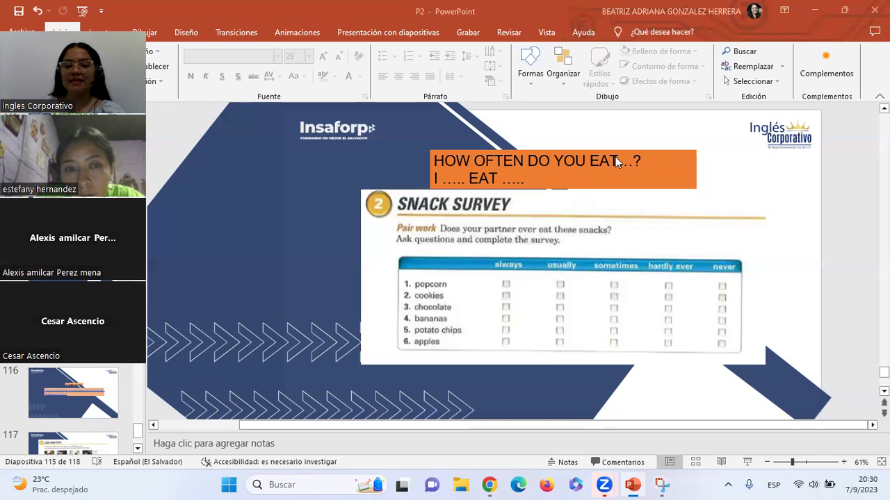
{"action": "left_click_drag", "start_coordinate": [616, 161], "coordinate": [430, 159]}
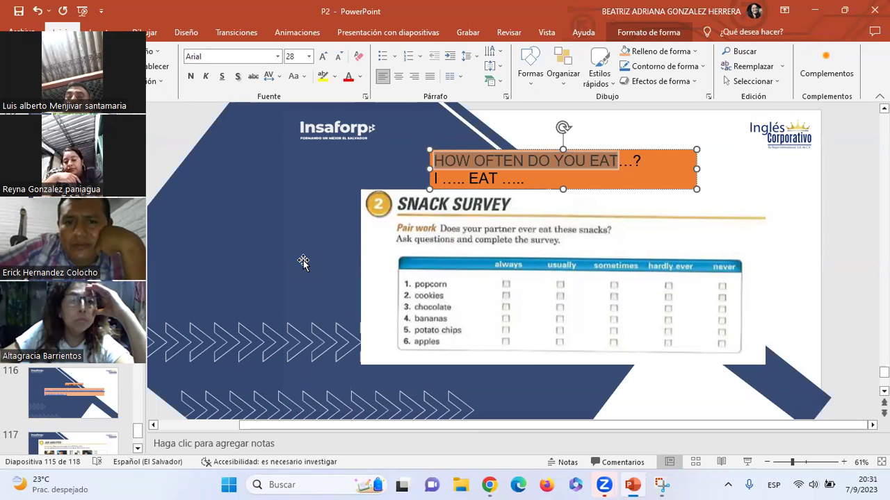
{"action": "left_click", "coordinate": [633, 159]}
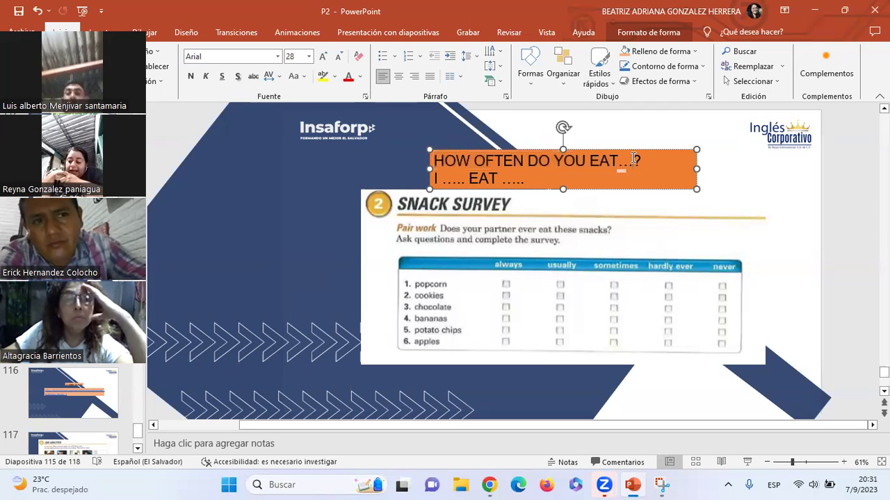
{"action": "key", "text": "XF86AudioLowerVolume"}
{"action": "key", "text": "XF86AudioLowerVolume"}
{"action": "key", "text": "XF86AudioLowerVolume"}
{"action": "key", "text": "XF86AudioLowerVolume"}
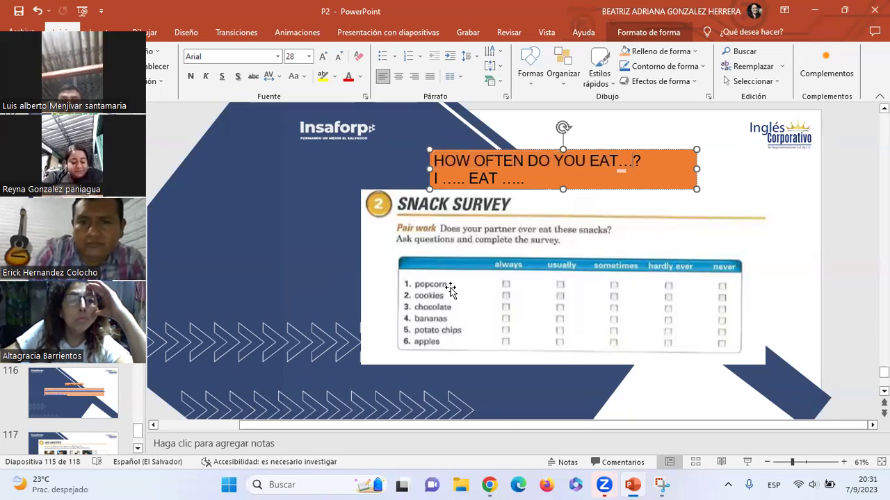
{"action": "key", "text": "XF86AudioLowerVolume"}
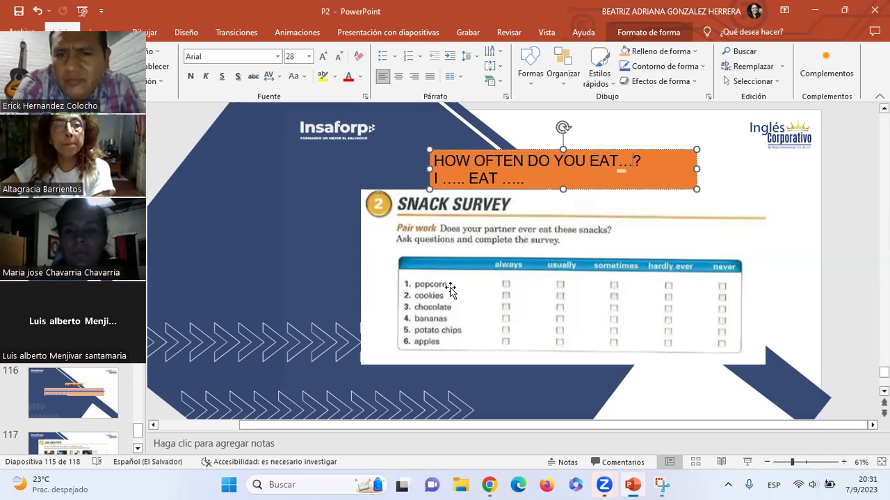
{"action": "key", "text": "XF86AudioLowerVolume"}
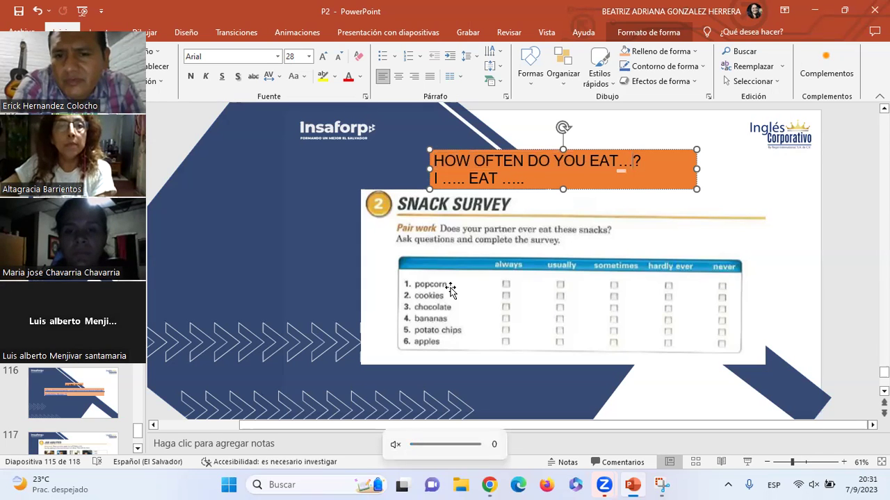
{"action": "key", "text": "XF86AudioRaiseVolume"}
{"action": "key", "text": "XF86AudioRaiseVolume"}
{"action": "key", "text": "XF86AudioRaiseVolume"}
{"action": "key", "text": "XF86AudioRaiseVolume"}
{"action": "key", "text": "XF86AudioRaiseVolume"}
{"action": "key", "text": "XF86AudioRaiseVolume"}
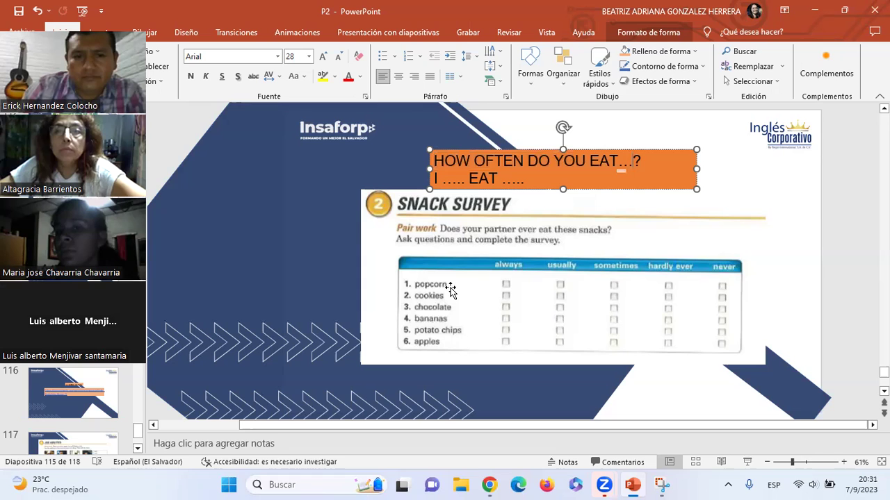
{"action": "key", "text": "XF86AudioLowerVolume"}
{"action": "key", "text": "XF86AudioLowerVolume"}
{"action": "key", "text": "XF86AudioLowerVolume"}
{"action": "left_click", "coordinate": [778, 164]}
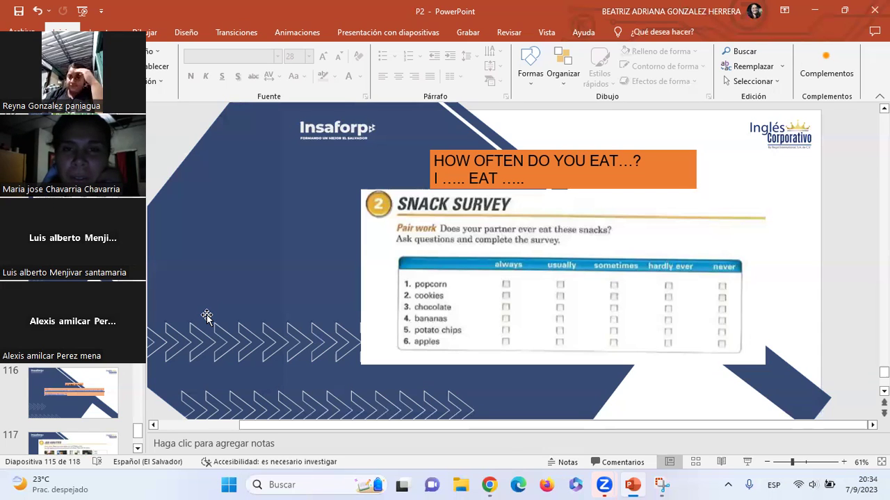
{"action": "key", "text": "XF86AudioLowerVolume"}
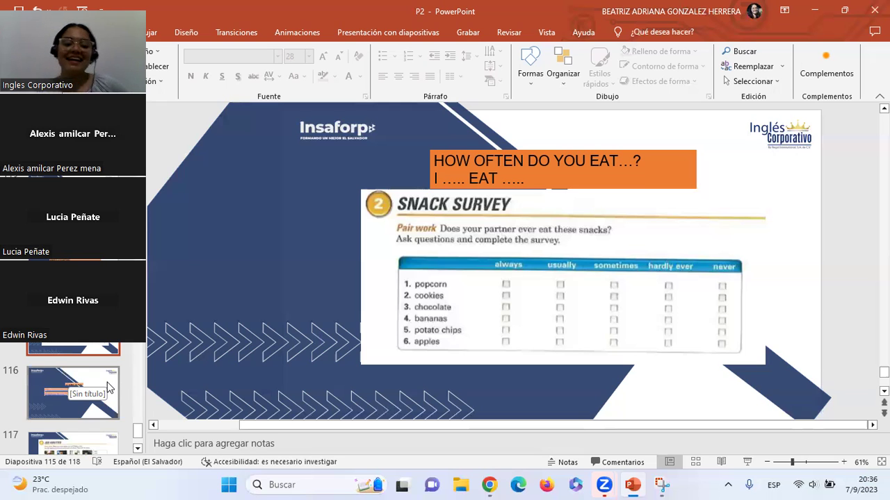
Step: Go to slide 117, the Job Abilities exercise with chef, mechanic, artist and musician
{"action": "left_click", "coordinate": [98, 448]}
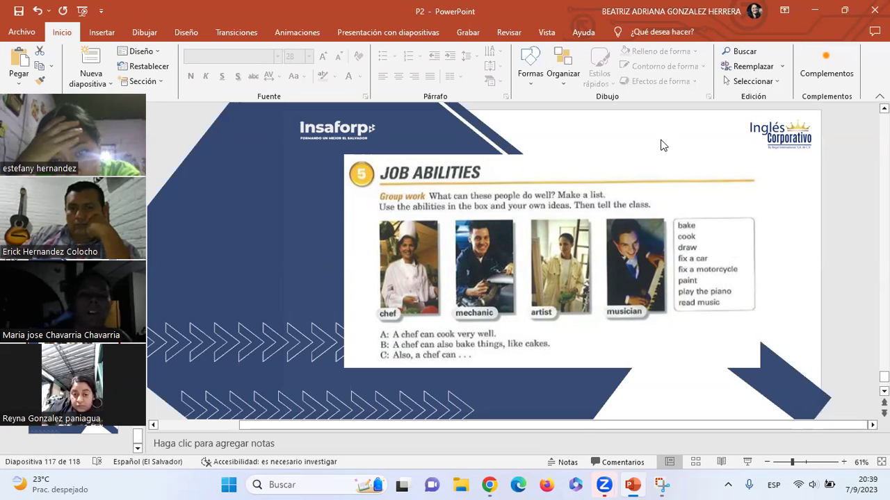
Step: Put check marks beside bake and cook as the chef's abilities
{"action": "left_click", "coordinate": [702, 225]}
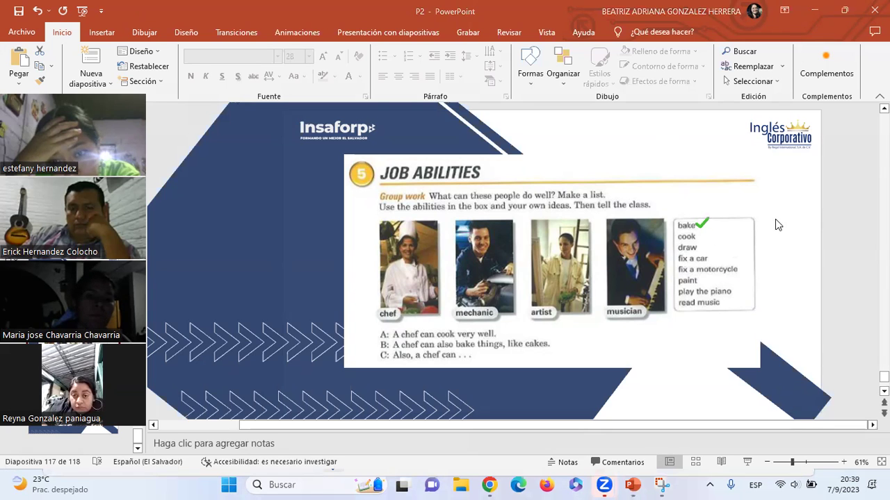
{"action": "left_click", "coordinate": [698, 235]}
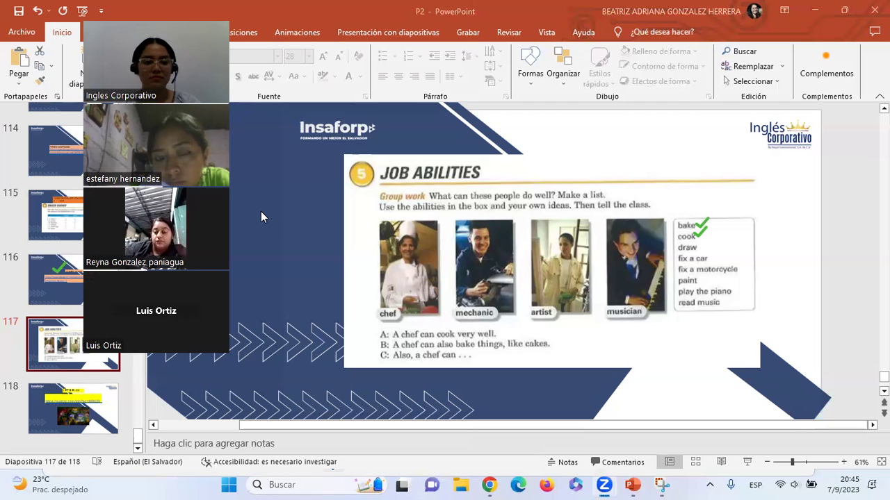
{"action": "left_click", "coordinate": [95, 390]}
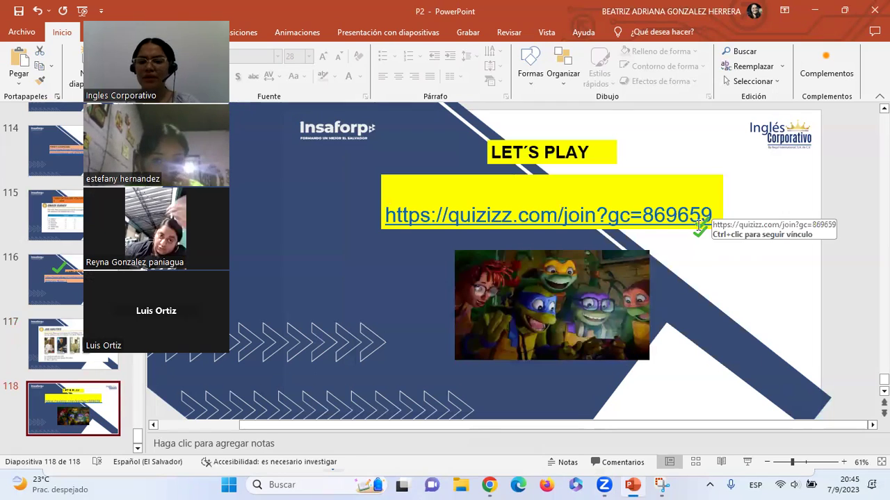
{"action": "left_click_drag", "start_coordinate": [714, 219], "coordinate": [389, 203]}
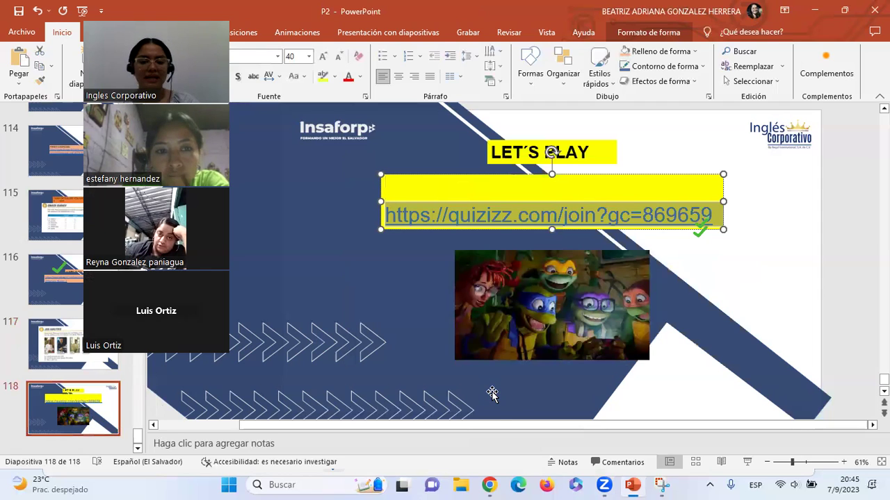
{"action": "mouse_move", "coordinate": [489, 484]}
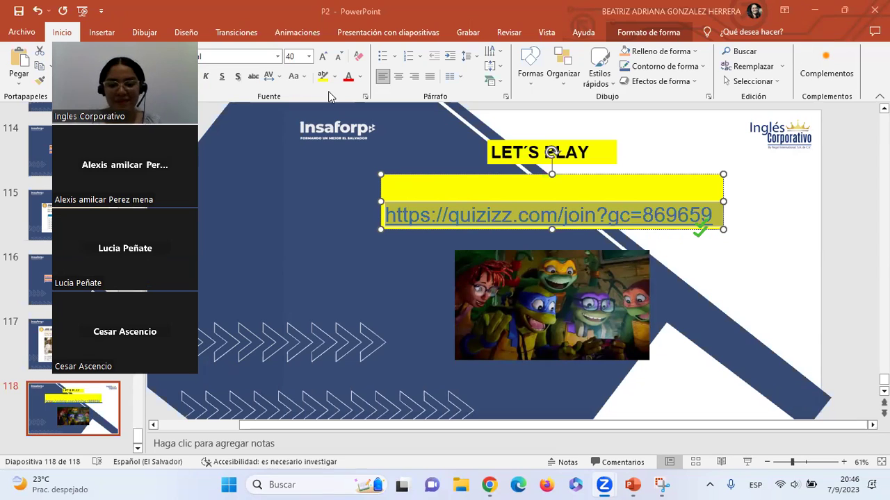
Step: Switch to Chrome and bring up the 'Panel de datos' live dashboard for game 869 659
{"action": "left_click", "coordinate": [491, 484]}
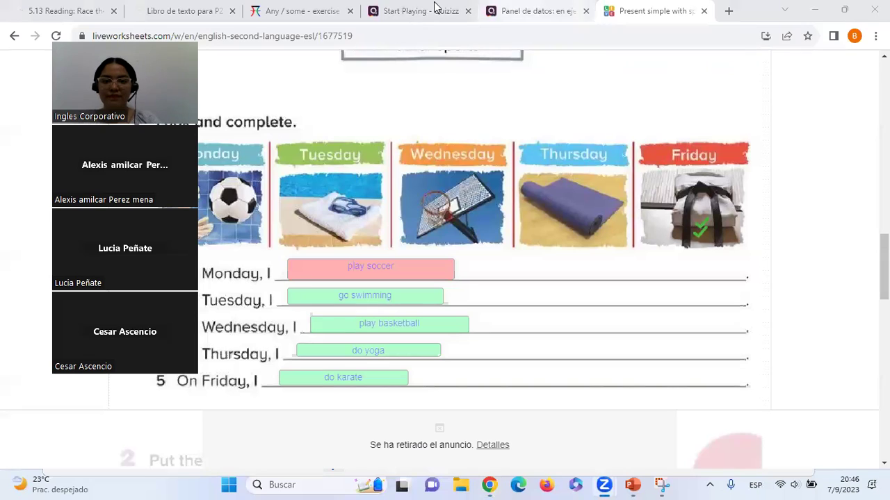
{"action": "left_click", "coordinate": [538, 11]}
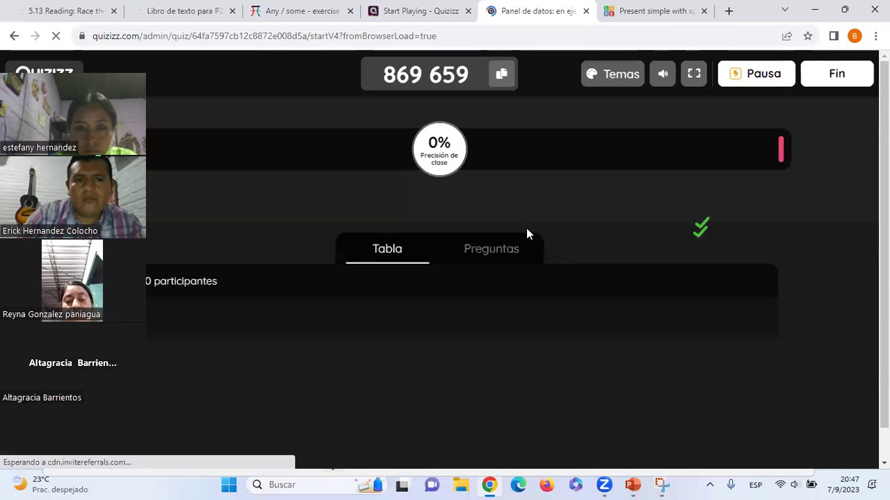
Step: Enlarge the join panel showing joinmyquiz.com and game code 869 659
{"action": "scroll", "coordinate": [535, 230], "scroll_direction": "down", "scroll_amount": 1}
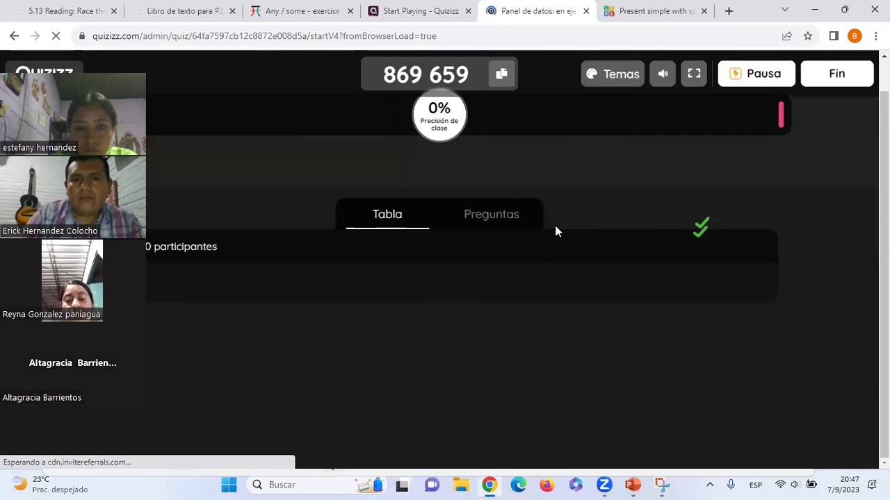
{"action": "scroll", "coordinate": [555, 225], "scroll_direction": "up", "scroll_amount": 1}
{"action": "scroll", "coordinate": [556, 227], "scroll_direction": "down", "scroll_amount": 1}
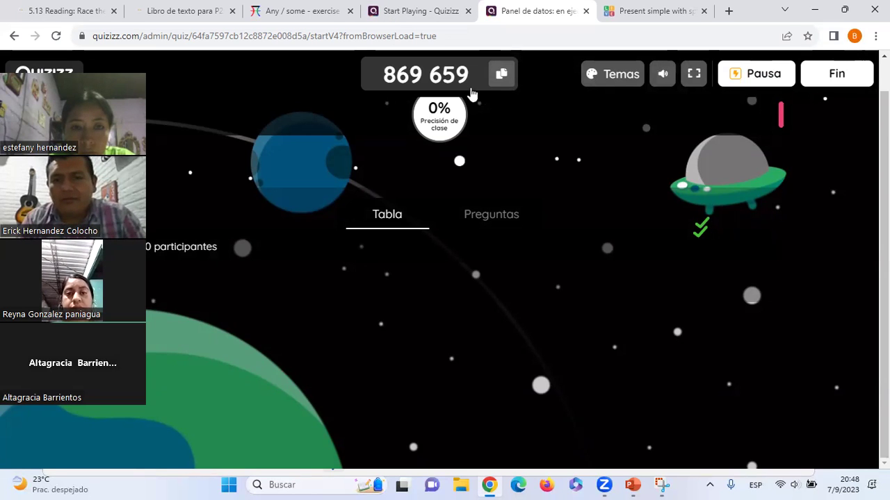
{"action": "left_click", "coordinate": [470, 92]}
{"action": "left_click", "coordinate": [422, 258]}
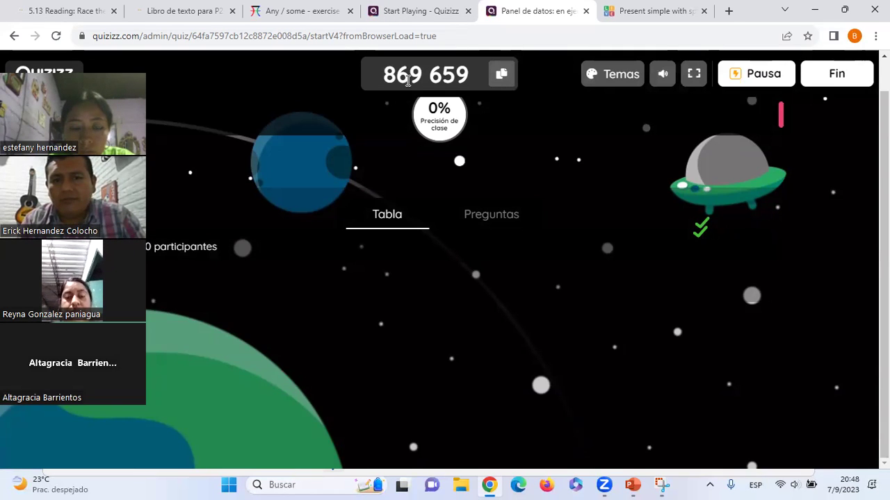
{"action": "left_click", "coordinate": [417, 80]}
{"action": "left_click", "coordinate": [428, 83]}
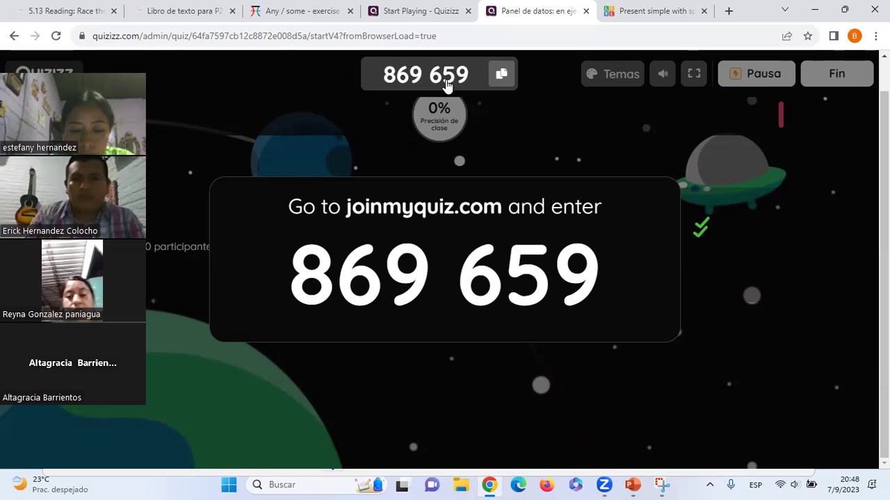
Step: Dismiss the enlarged join panel and reload the dashboard, still at 0 participants
{"action": "left_click", "coordinate": [166, 78]}
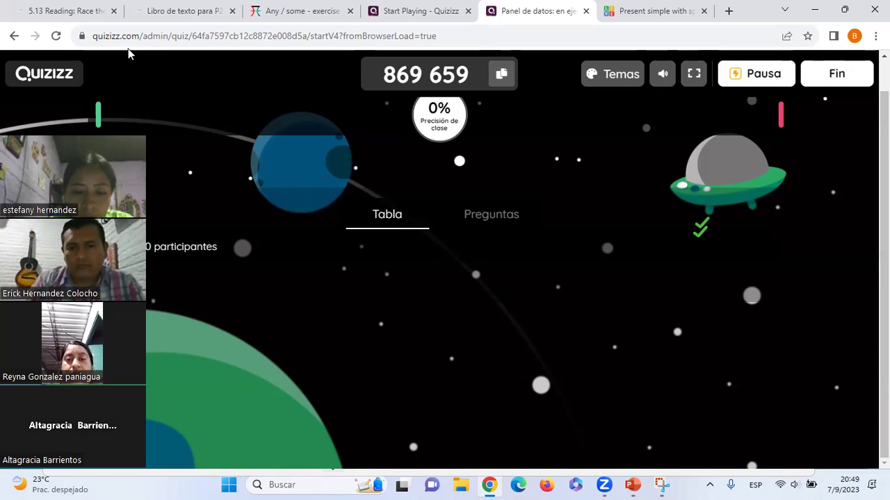
{"action": "left_click", "coordinate": [55, 36]}
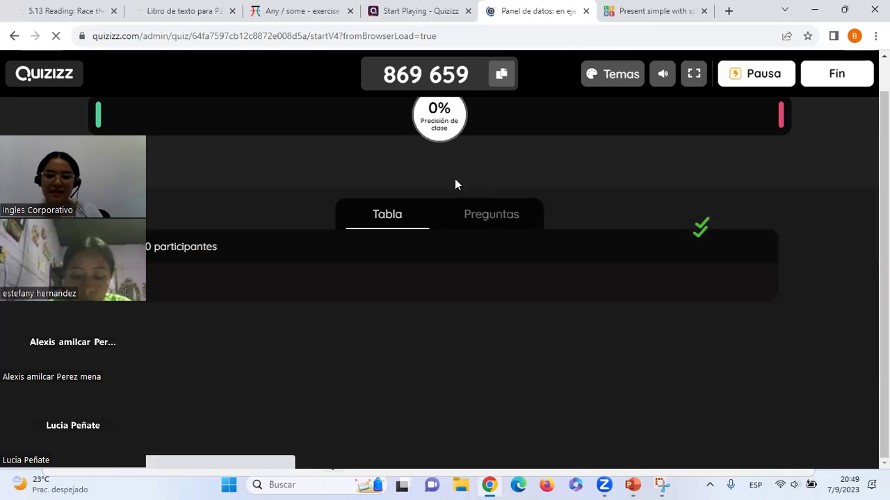
{"action": "scroll", "coordinate": [455, 185], "scroll_direction": "up", "scroll_amount": 1}
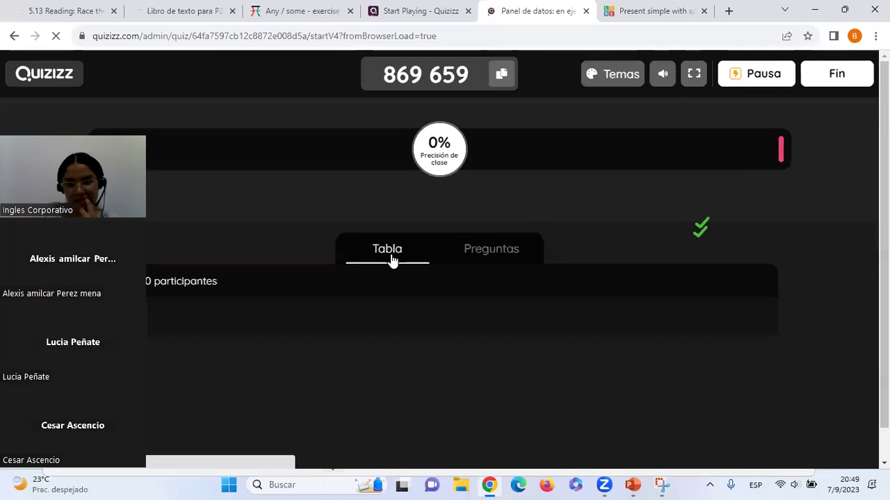
{"action": "scroll", "coordinate": [392, 261], "scroll_direction": "down", "scroll_amount": 1}
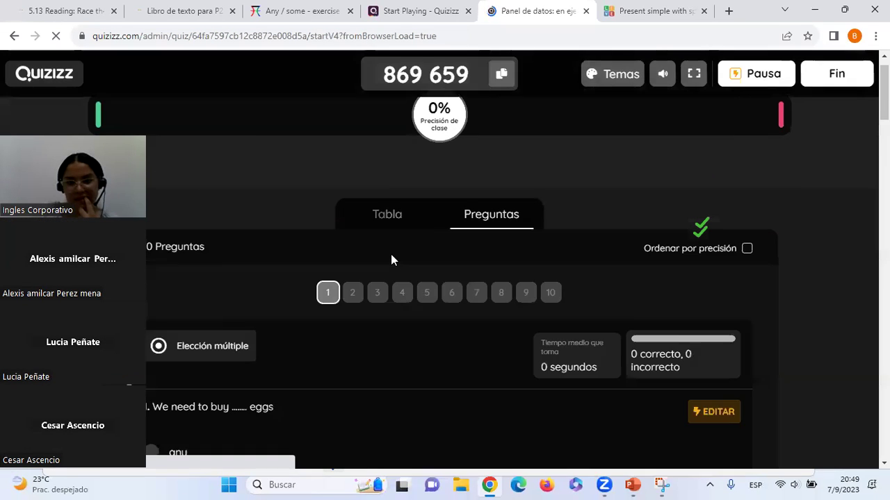
Step: Scroll through the Preguntas list, then switch to the 'Start Playing - Quizizz' page
{"action": "scroll", "coordinate": [390, 258], "scroll_direction": "down", "scroll_amount": 3}
{"action": "scroll", "coordinate": [391, 264], "scroll_direction": "down", "scroll_amount": 3}
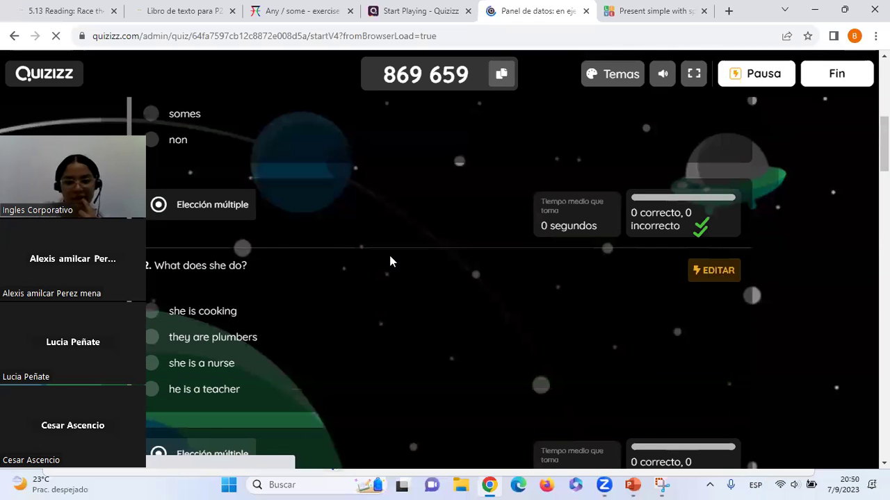
{"action": "scroll", "coordinate": [390, 261], "scroll_direction": "down", "scroll_amount": 4}
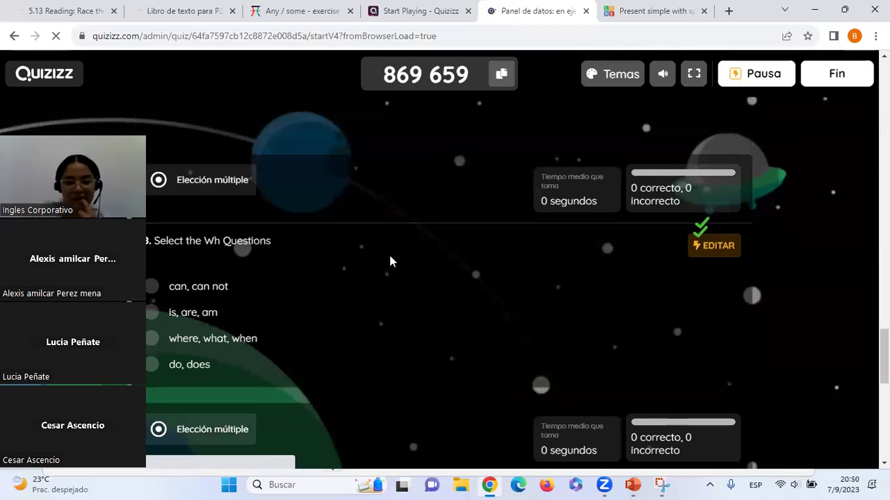
{"action": "scroll", "coordinate": [390, 262], "scroll_direction": "down", "scroll_amount": 5}
{"action": "scroll", "coordinate": [390, 261], "scroll_direction": "down", "scroll_amount": 4}
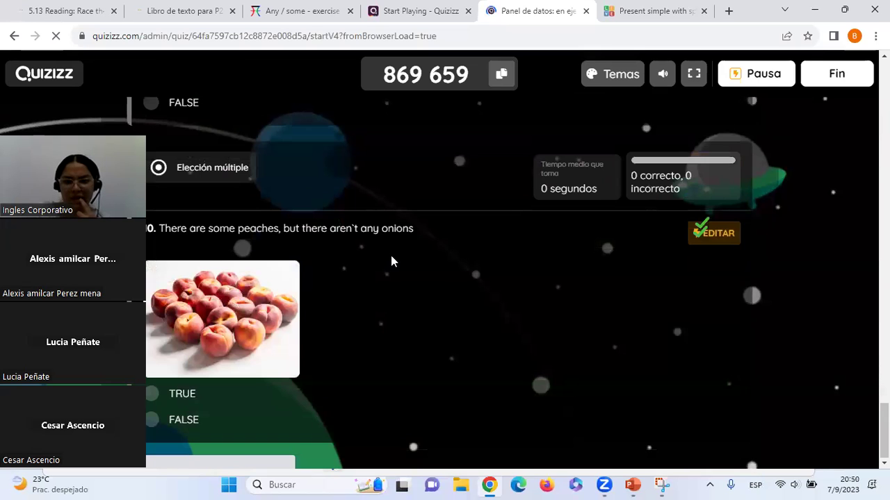
{"action": "scroll", "coordinate": [391, 261], "scroll_direction": "down", "scroll_amount": 10}
{"action": "scroll", "coordinate": [391, 262], "scroll_direction": "up", "scroll_amount": 6}
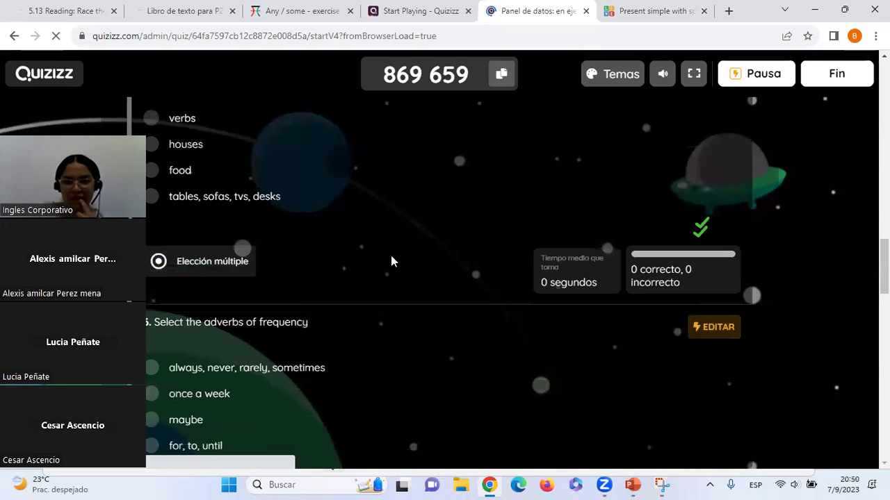
{"action": "scroll", "coordinate": [391, 261], "scroll_direction": "up", "scroll_amount": 15}
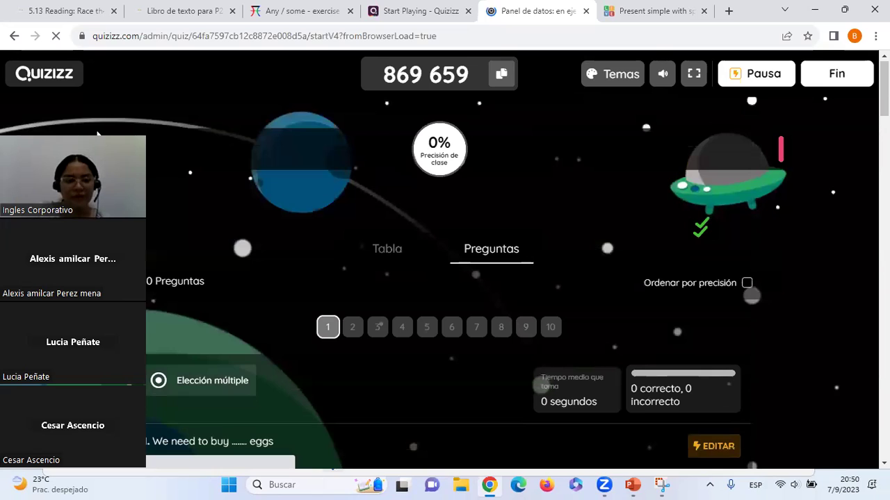
{"action": "left_click_drag", "start_coordinate": [97, 133], "coordinate": [806, 102]}
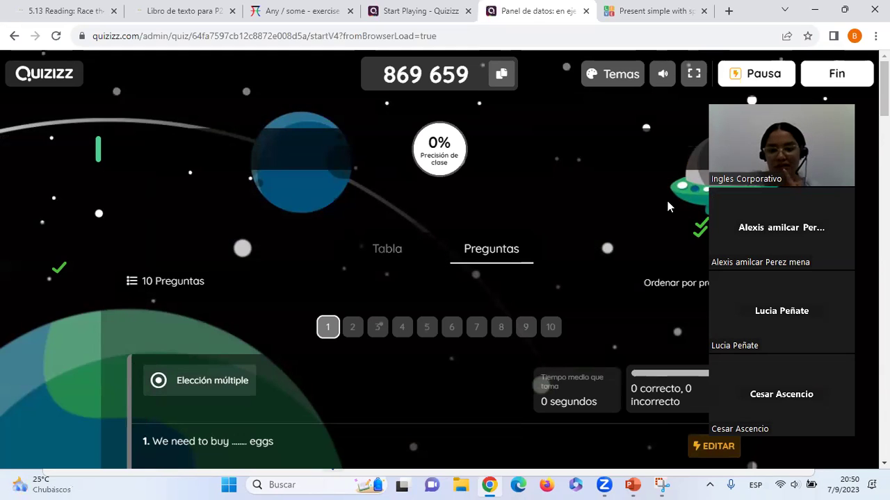
{"action": "left_click_drag", "start_coordinate": [845, 142], "coordinate": [137, 111]}
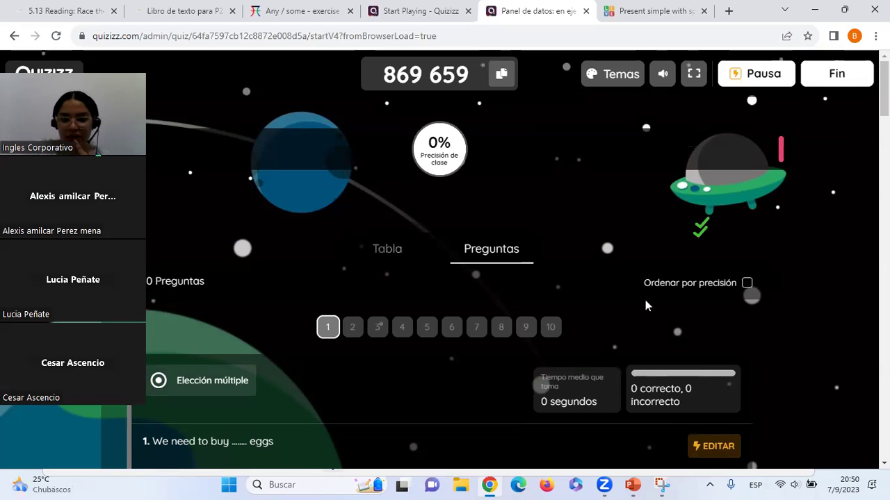
{"action": "scroll", "coordinate": [640, 303], "scroll_direction": "down", "scroll_amount": 1}
{"action": "scroll", "coordinate": [498, 153], "scroll_direction": "up", "scroll_amount": 1}
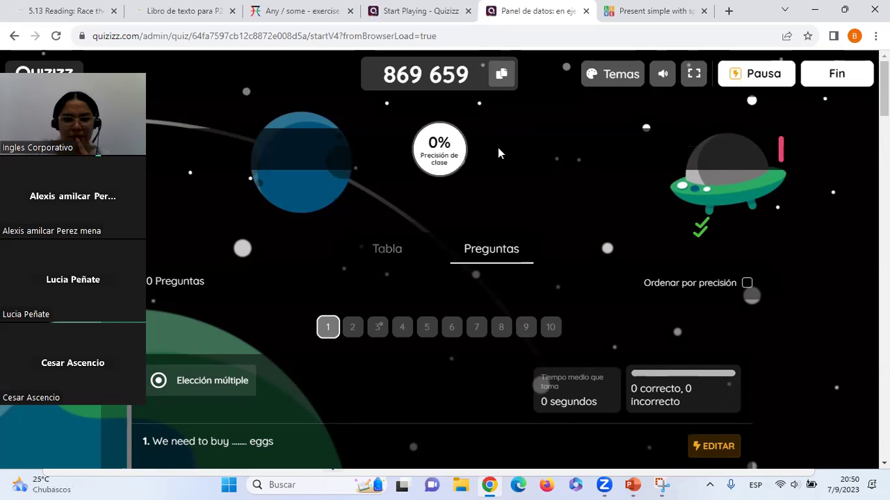
{"action": "left_click", "coordinate": [412, 8]}
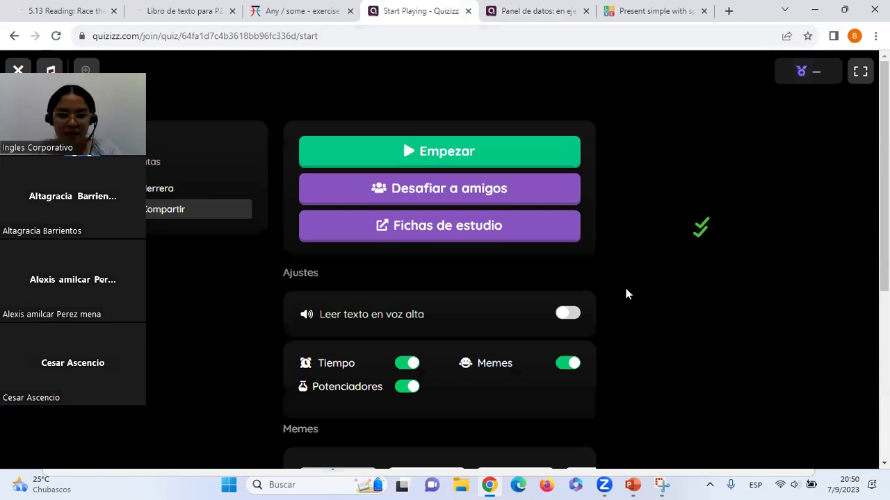
{"action": "scroll", "coordinate": [623, 239], "scroll_direction": "down", "scroll_amount": 1}
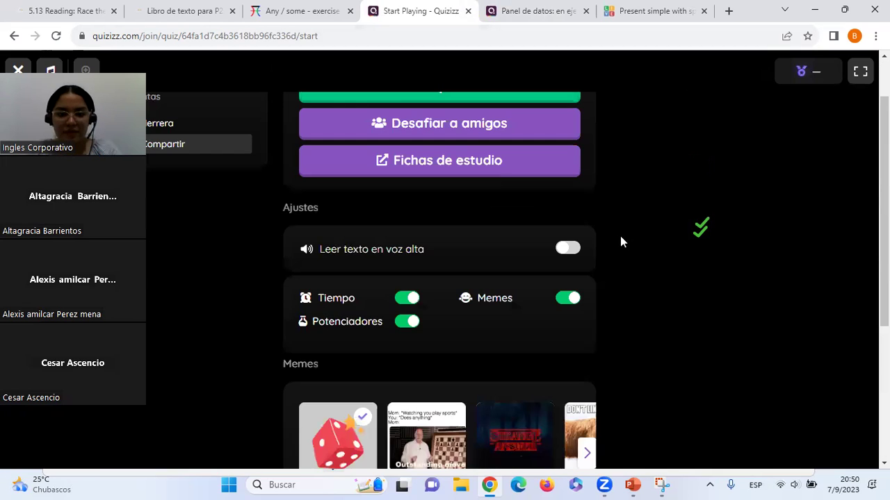
{"action": "scroll", "coordinate": [620, 243], "scroll_direction": "up", "scroll_amount": 1}
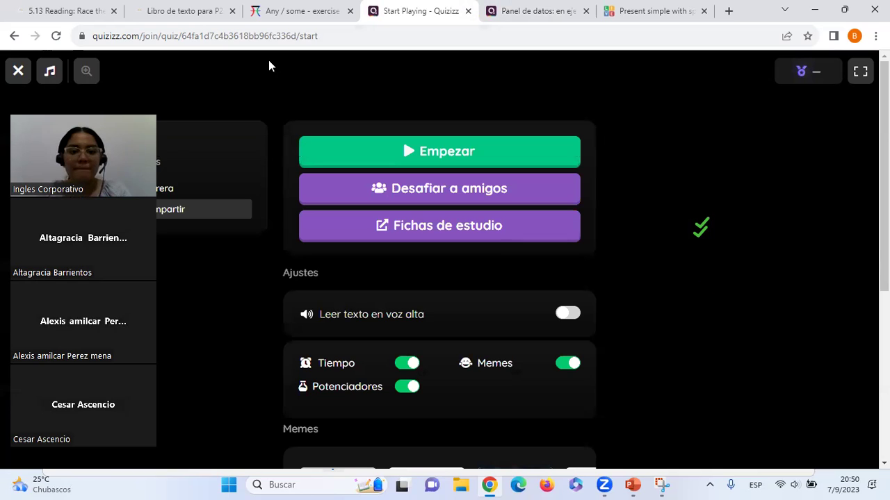
{"action": "left_click", "coordinate": [322, 40]}
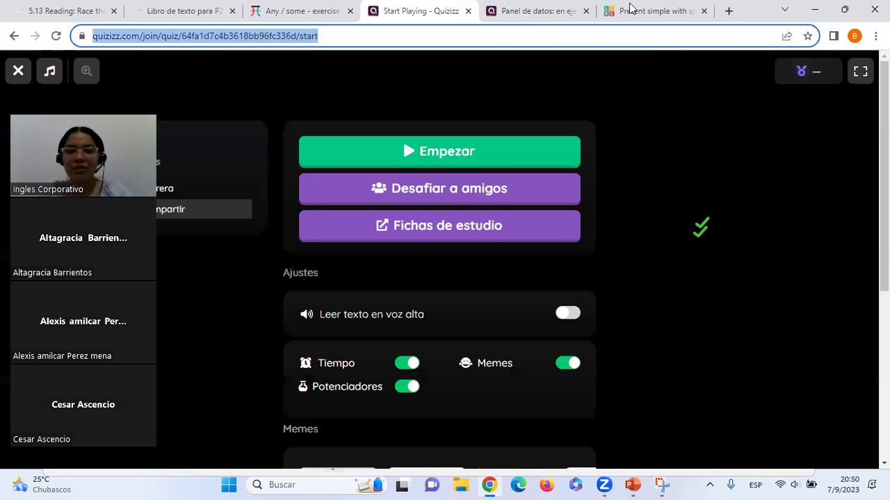
{"action": "left_click", "coordinate": [606, 477]}
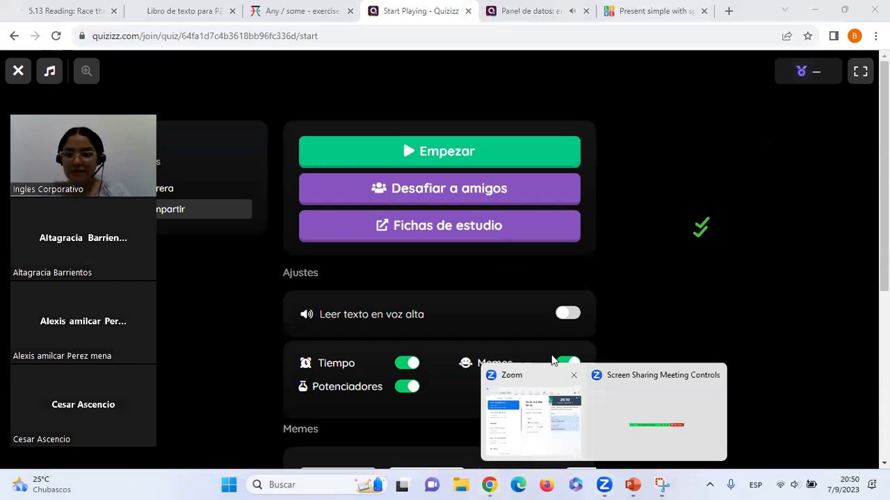
{"action": "left_click", "coordinate": [480, 71]}
{"action": "left_click", "coordinate": [544, 8]}
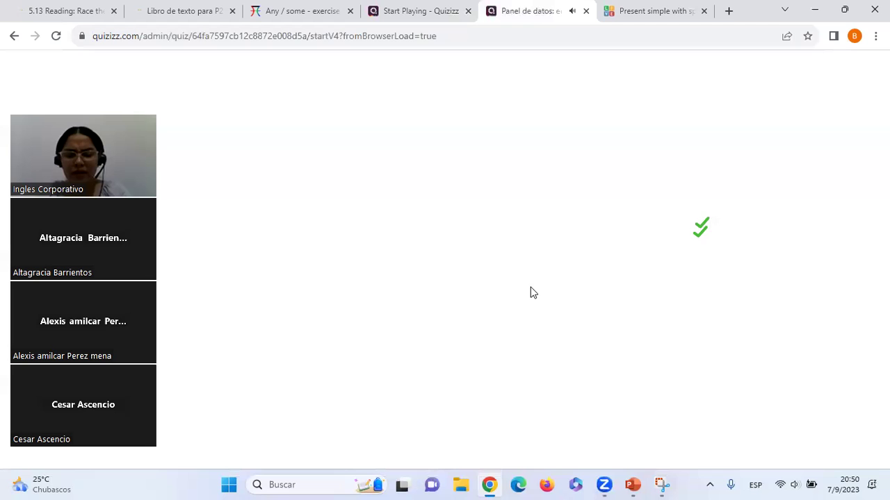
{"action": "scroll", "coordinate": [523, 300], "scroll_direction": "down", "scroll_amount": 4}
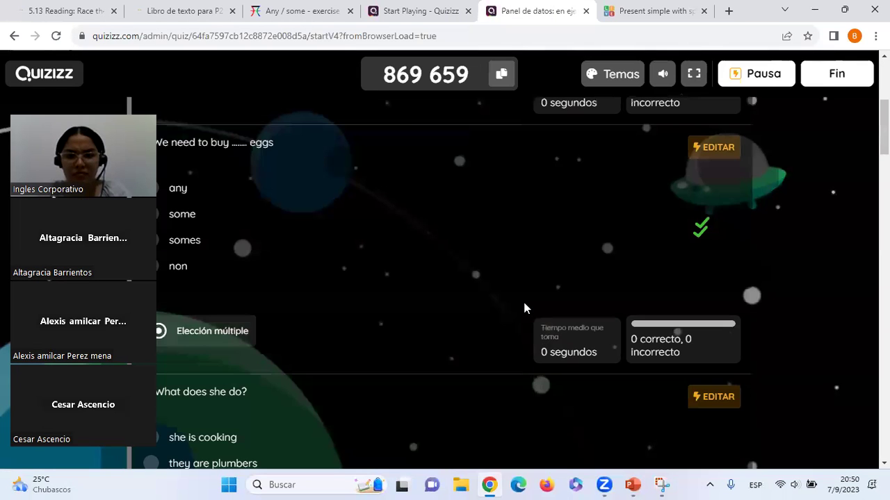
{"action": "scroll", "coordinate": [524, 308], "scroll_direction": "up", "scroll_amount": 4}
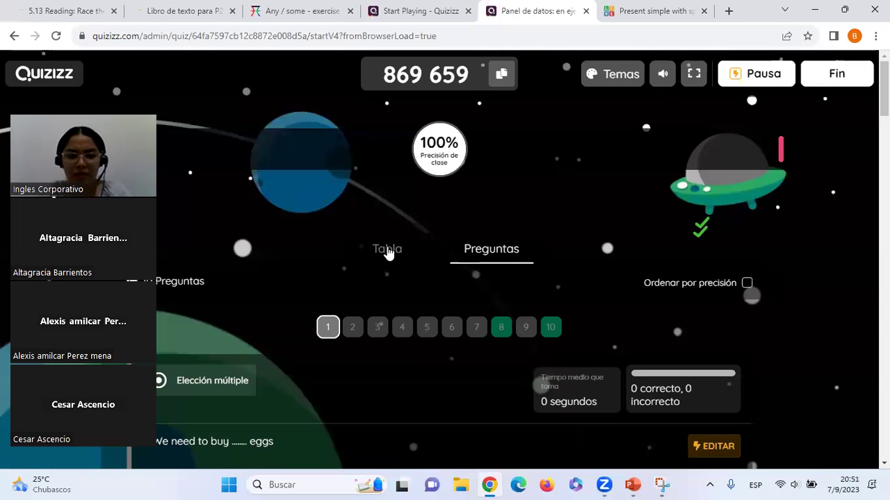
{"action": "left_click", "coordinate": [387, 250]}
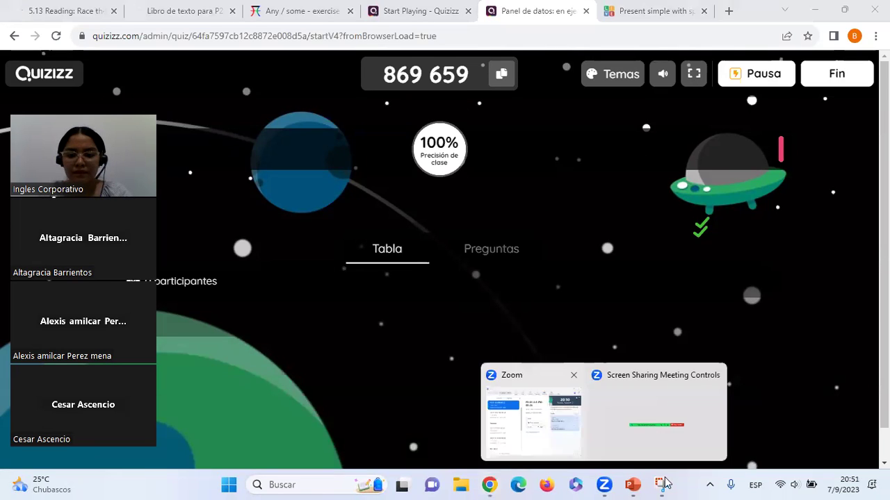
{"action": "left_click", "coordinate": [633, 413]}
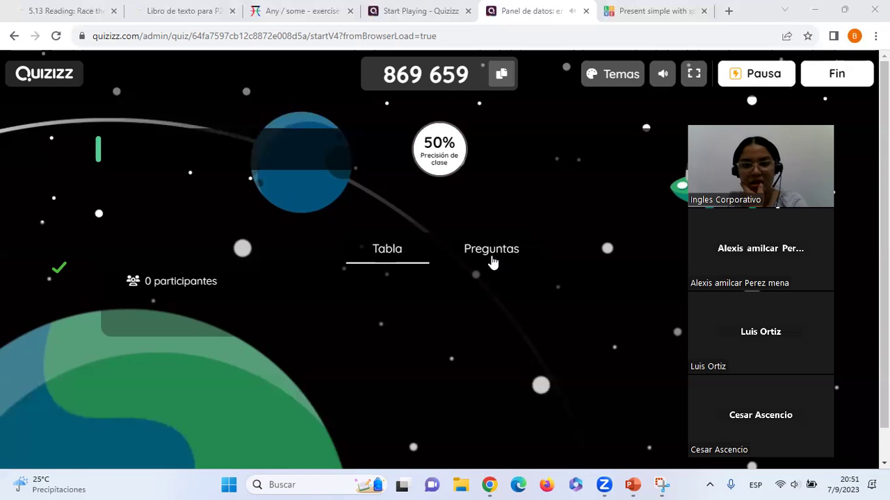
Step: Switch the dashboard to the Preguntas results view and dismiss the join-code overlay
{"action": "left_click", "coordinate": [492, 258]}
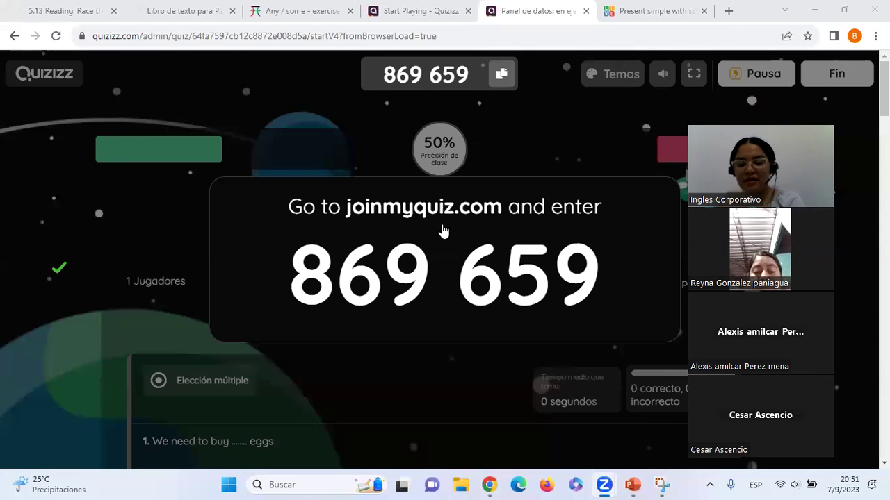
{"action": "left_click", "coordinate": [443, 230]}
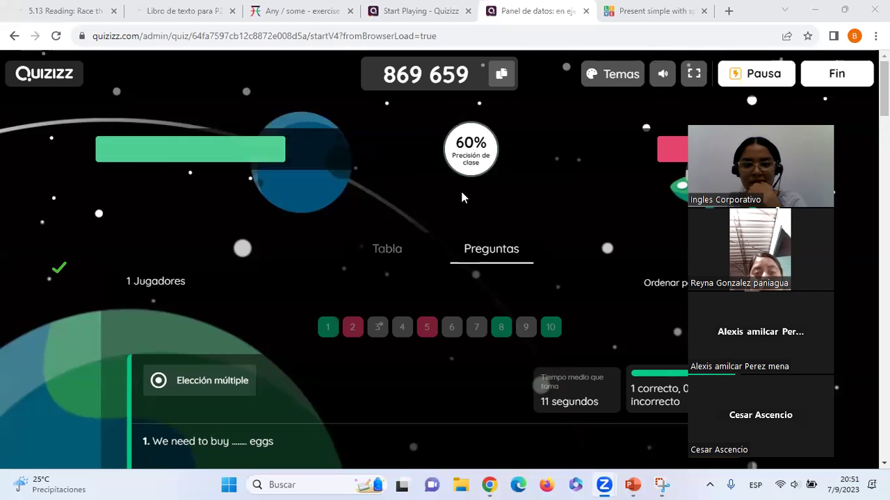
{"action": "scroll", "coordinate": [456, 198], "scroll_direction": "down", "scroll_amount": 1}
{"action": "scroll", "coordinate": [454, 200], "scroll_direction": "down", "scroll_amount": 3}
{"action": "scroll", "coordinate": [384, 209], "scroll_direction": "down", "scroll_amount": 2}
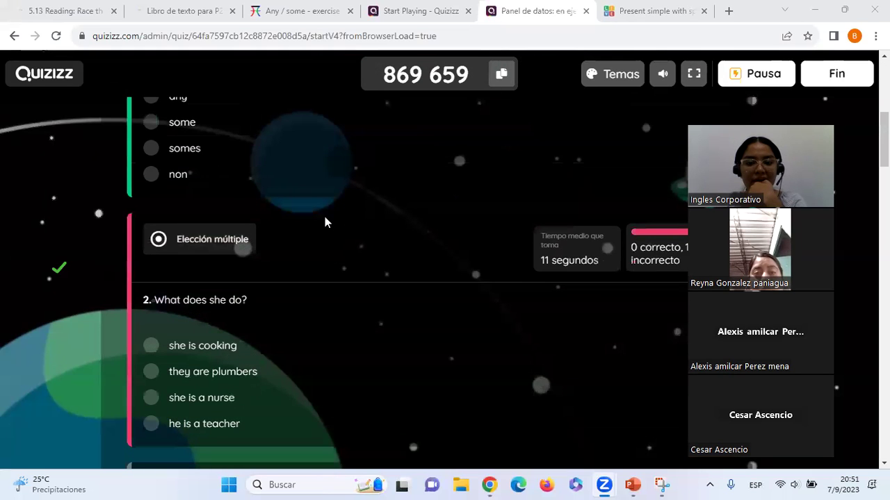
{"action": "scroll", "coordinate": [324, 217], "scroll_direction": "up", "scroll_amount": 5}
{"action": "scroll", "coordinate": [324, 222], "scroll_direction": "up", "scroll_amount": 1}
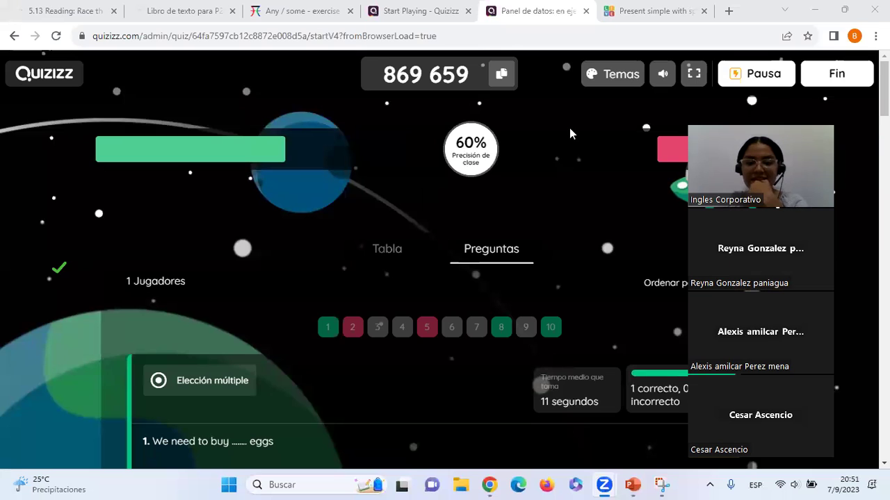
Step: Move the meeting video panel aside and scroll through each question's results
{"action": "left_click_drag", "start_coordinate": [761, 167], "coordinate": [156, 73]}
{"action": "scroll", "coordinate": [597, 246], "scroll_direction": "down", "scroll_amount": 4}
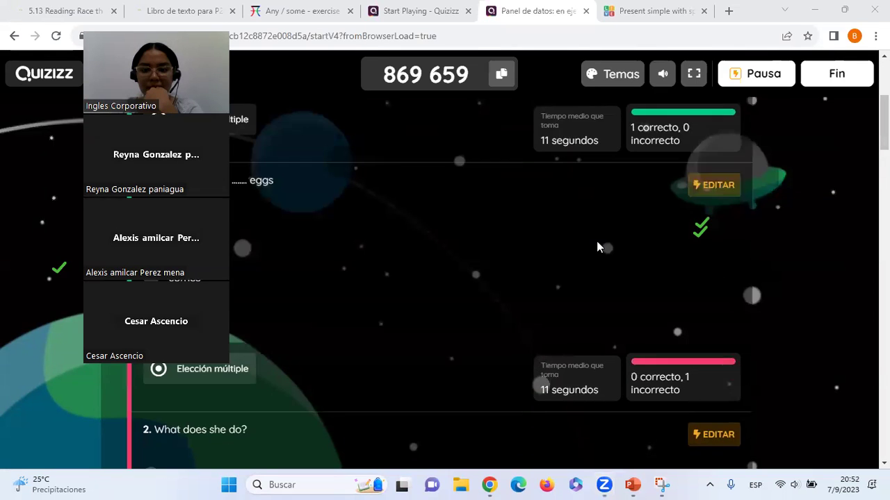
{"action": "scroll", "coordinate": [597, 247], "scroll_direction": "down", "scroll_amount": 5}
{"action": "scroll", "coordinate": [597, 246], "scroll_direction": "down", "scroll_amount": 5}
{"action": "scroll", "coordinate": [598, 246], "scroll_direction": "down", "scroll_amount": 5}
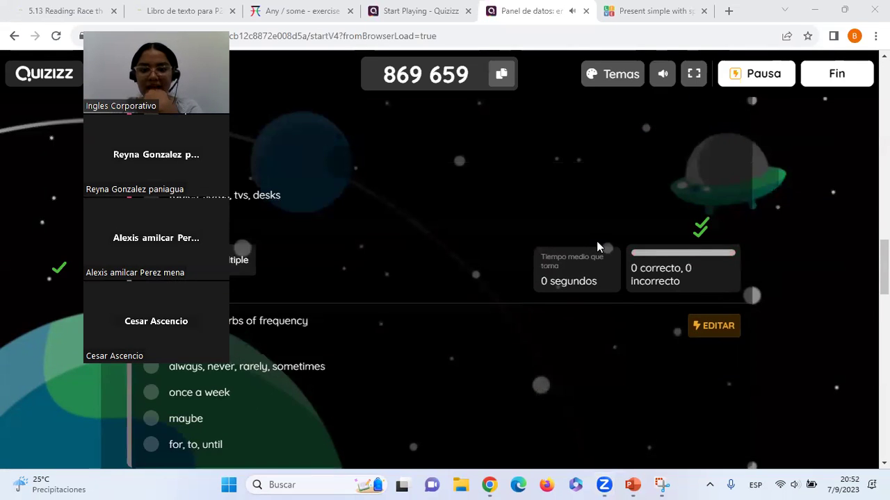
{"action": "scroll", "coordinate": [600, 246], "scroll_direction": "down", "scroll_amount": 4}
{"action": "scroll", "coordinate": [466, 253], "scroll_direction": "down", "scroll_amount": 4}
{"action": "scroll", "coordinate": [462, 246], "scroll_direction": "down", "scroll_amount": 3}
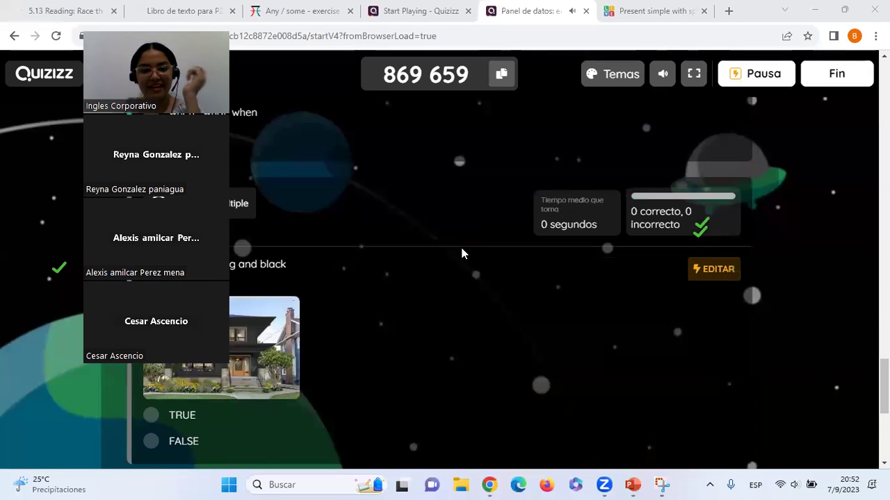
{"action": "scroll", "coordinate": [460, 244], "scroll_direction": "up", "scroll_amount": 5}
{"action": "scroll", "coordinate": [461, 254], "scroll_direction": "up", "scroll_amount": 15}
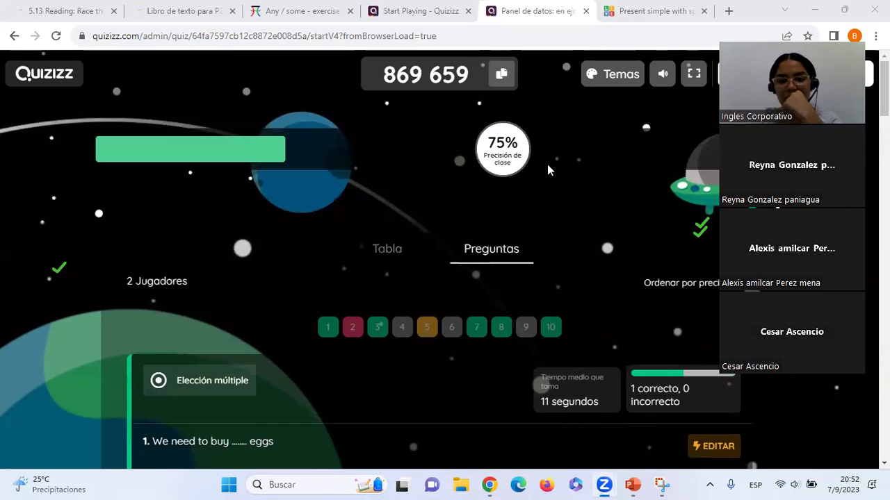
Step: Show the Tabla leaderboard ranking three players at 2530, 770 and 760 points
{"action": "left_click", "coordinate": [409, 252]}
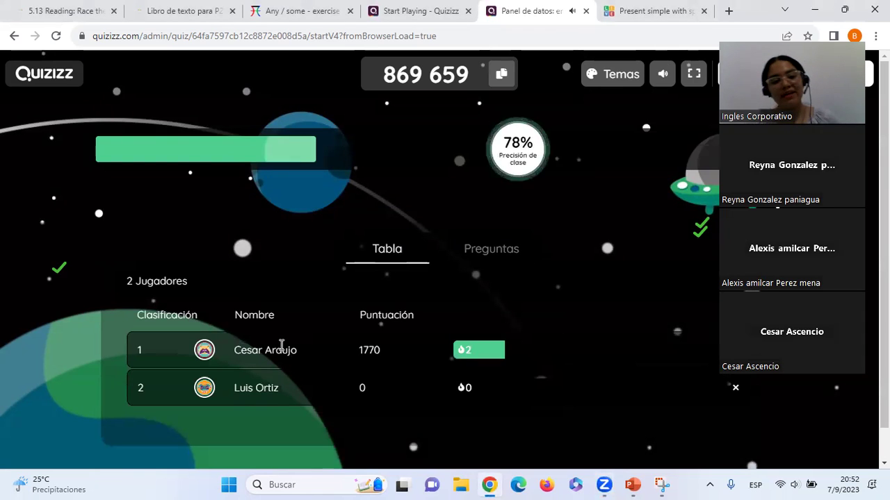
{"action": "scroll", "coordinate": [290, 379], "scroll_direction": "down", "scroll_amount": 1}
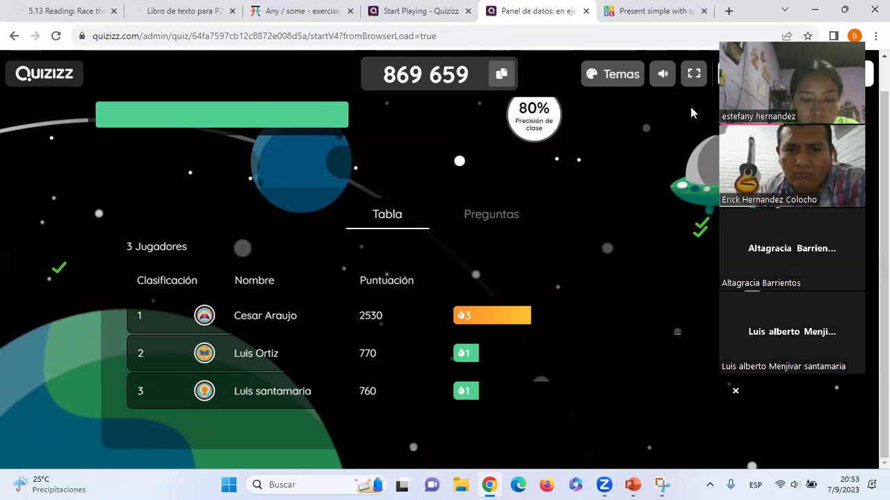
Step: Mute the game music from the speaker's volume popup
{"action": "left_click", "coordinate": [662, 74]}
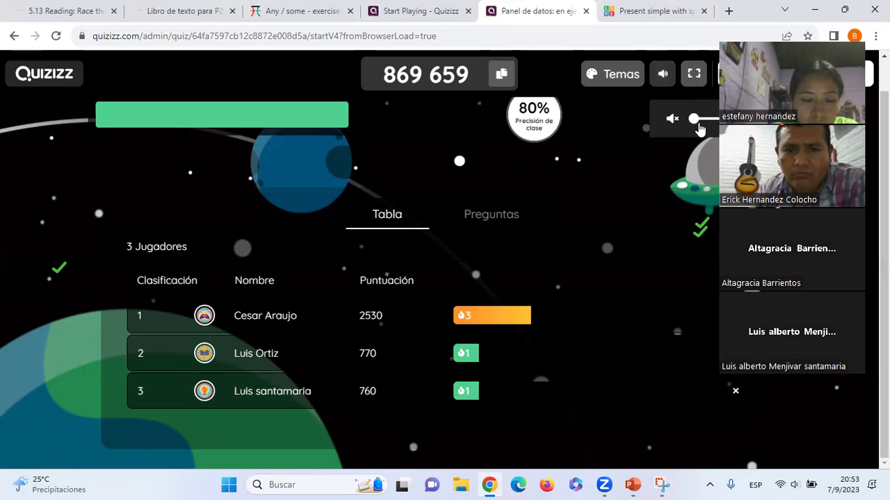
{"action": "left_click", "coordinate": [700, 130]}
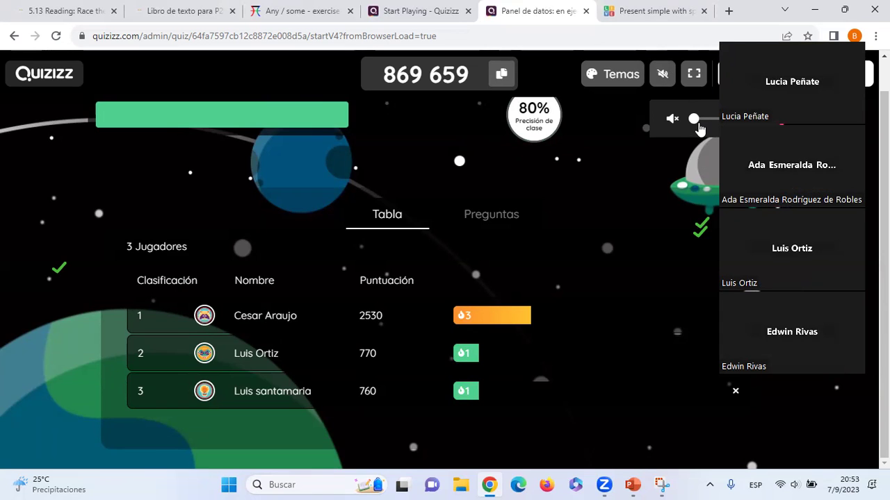
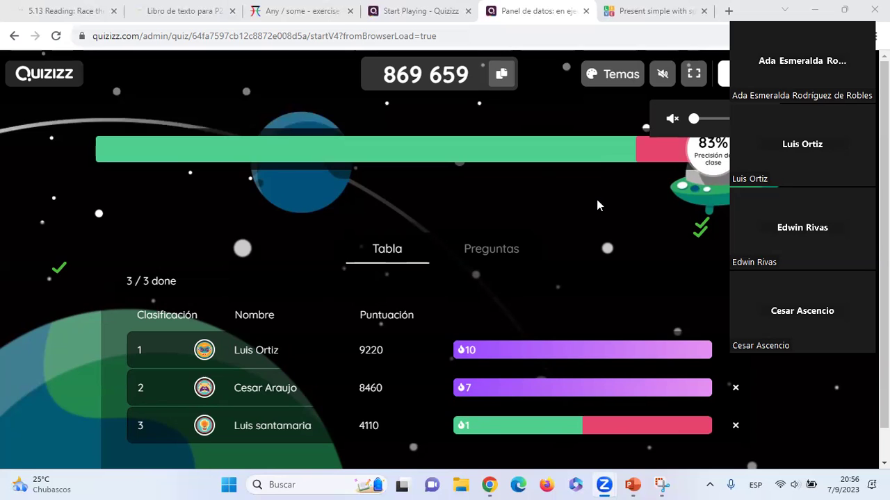
Step: Scroll the live dashboard leaderboard down to the summary showing 83% class accuracy
{"action": "scroll", "coordinate": [319, 210], "scroll_direction": "down", "scroll_amount": 1}
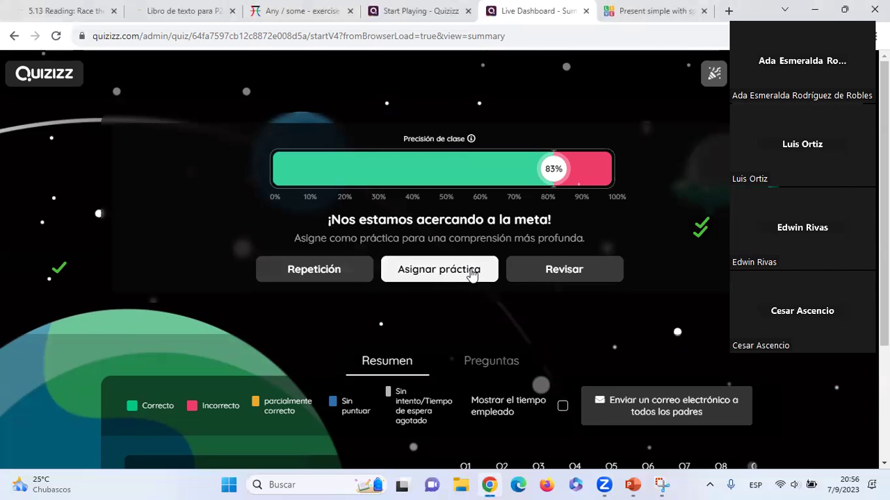
Step: Leave the results via Asignar práctica to load a new session with join code 613579
{"action": "left_click", "coordinate": [471, 274]}
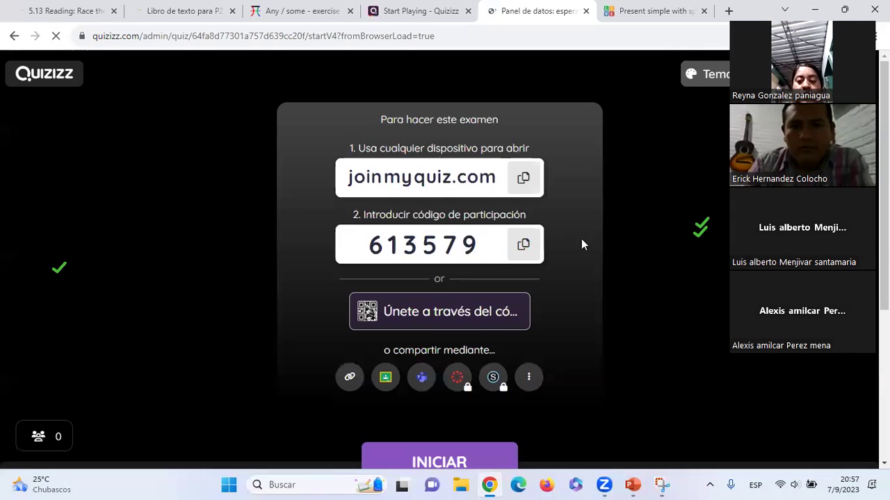
Step: Try starting the game with INICIAR while no players have joined yet
{"action": "left_click", "coordinate": [446, 462]}
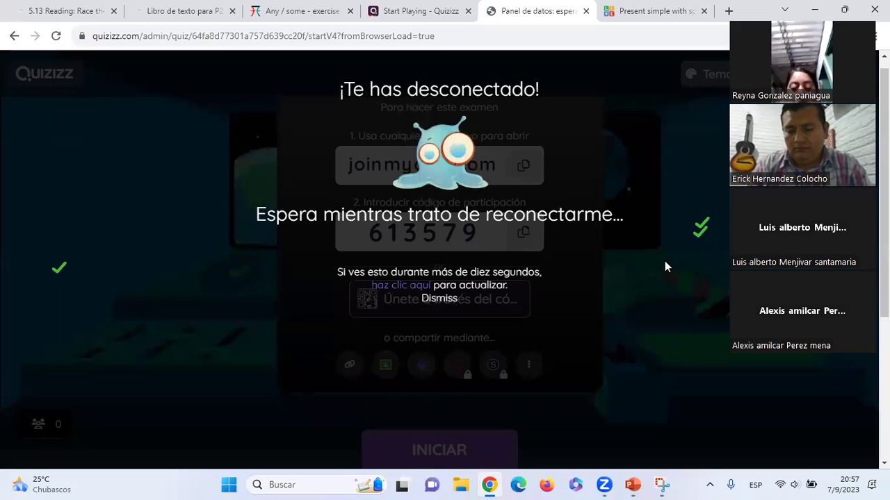
Step: Check the join link on PowerPoint's LET'S PLAY slide, then return to the Quizizz lobby in Chrome
{"action": "mouse_move", "coordinate": [633, 478]}
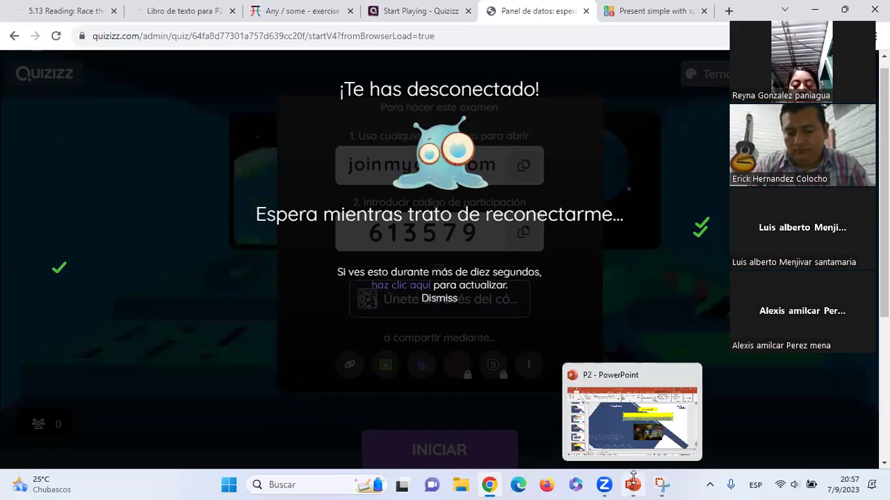
{"action": "left_click", "coordinate": [635, 452]}
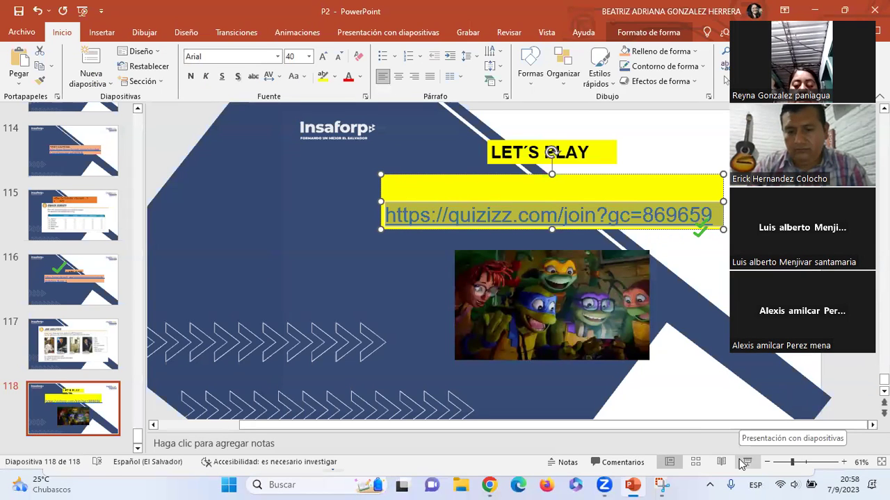
{"action": "left_click", "coordinate": [680, 373]}
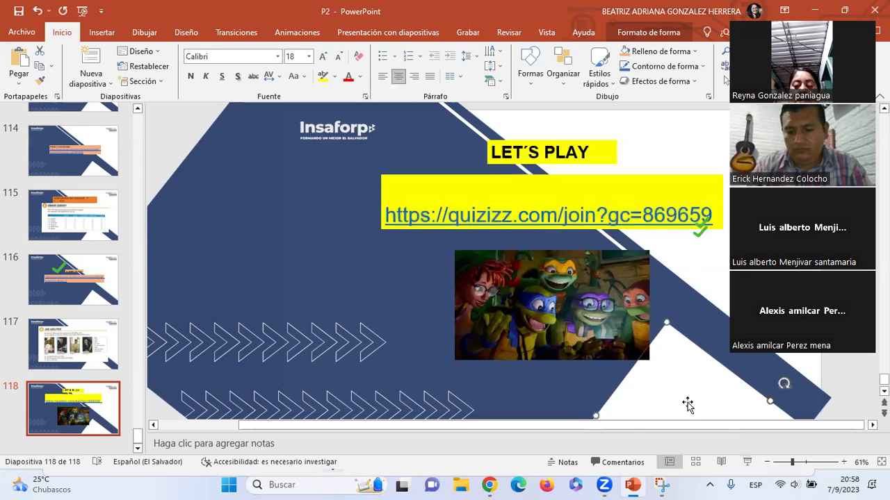
{"action": "left_click", "coordinate": [488, 485]}
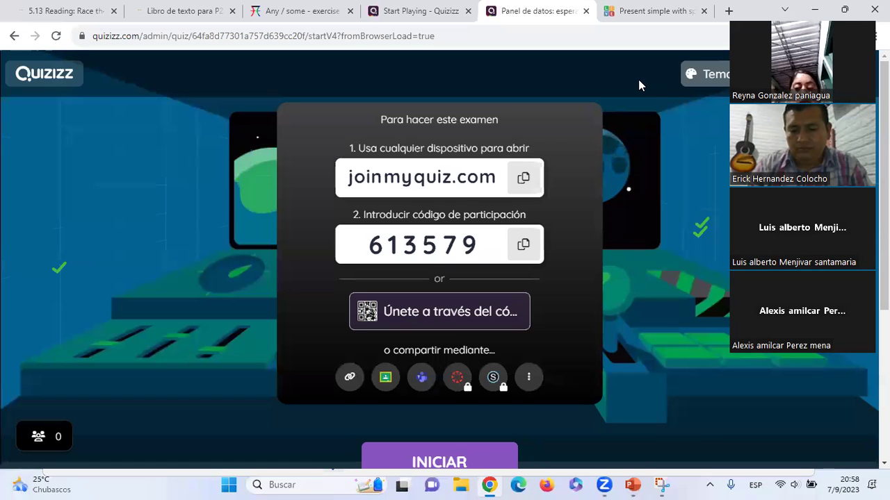
Step: Switch to the 'Start Playing - Quizizz' tab showing the 10-question quiz P2,01
{"action": "left_click", "coordinate": [428, 19]}
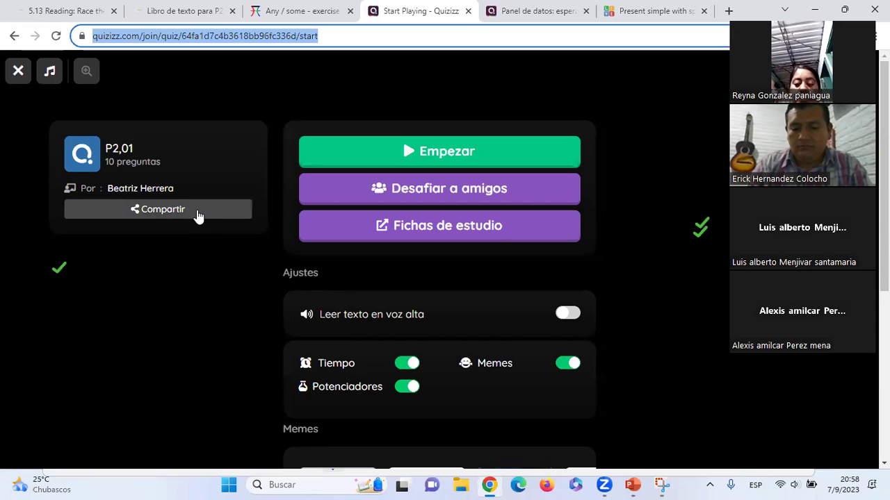
Step: Copy quiz P2,01's share link using Compartir and the Windows Copiar vínculo option
{"action": "left_click", "coordinate": [197, 214]}
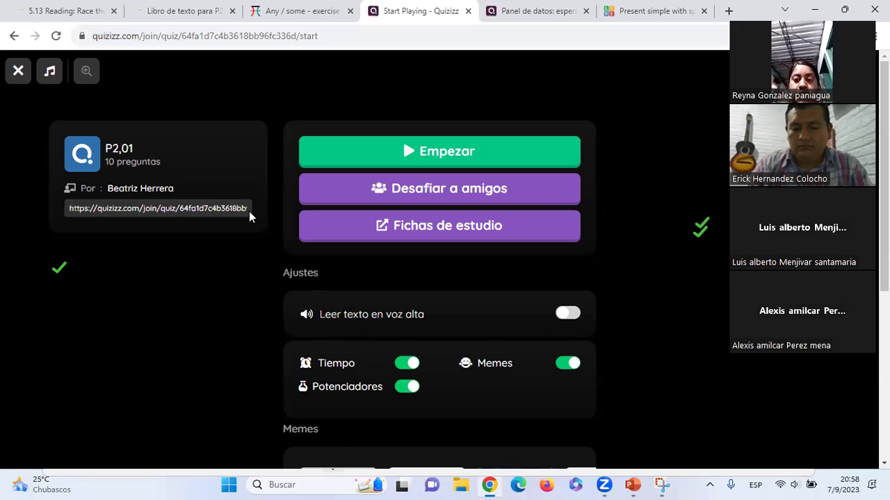
{"action": "left_click", "coordinate": [248, 215]}
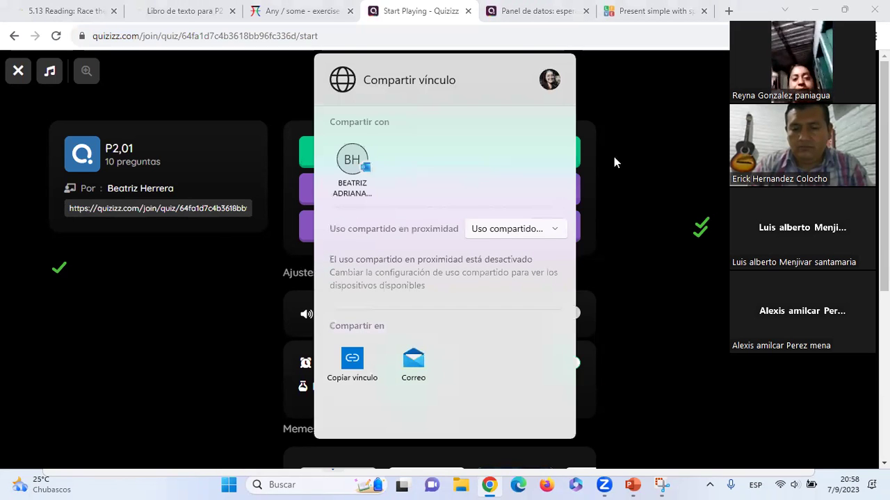
{"action": "left_click", "coordinate": [613, 156]}
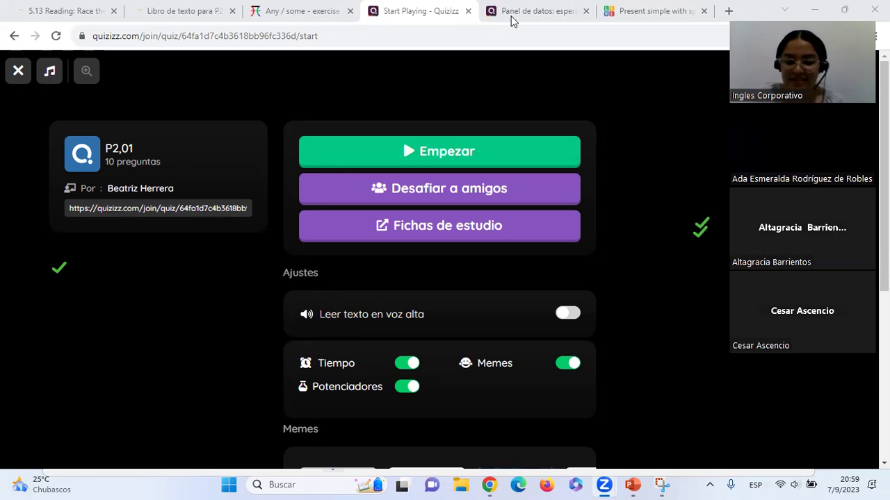
Step: Adjust the system volume, then bring PowerPoint's LET'S PLAY slide 118 back to the front
{"action": "key", "text": "XF86AudioLowerVolume"}
{"action": "key", "text": "XF86AudioRaiseVolume"}
{"action": "key", "text": "XF86AudioRaiseVolume"}
{"action": "key", "text": "XF86AudioRaiseVolume"}
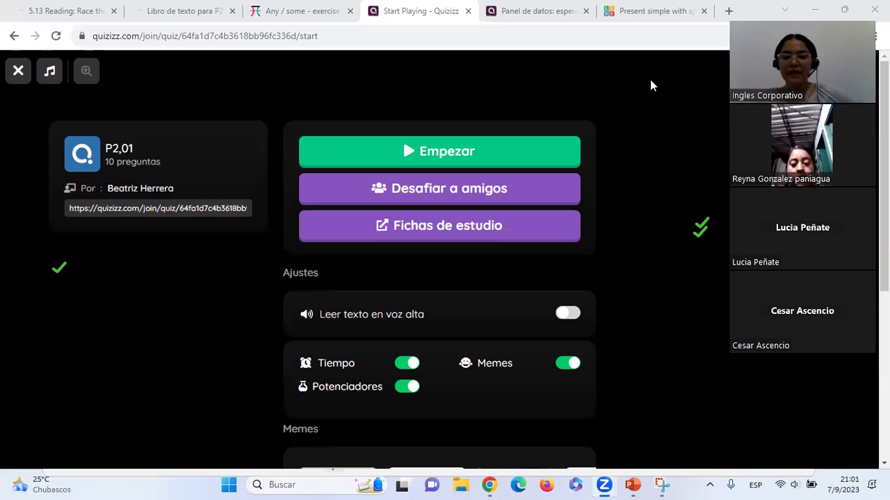
{"action": "left_click", "coordinate": [632, 484]}
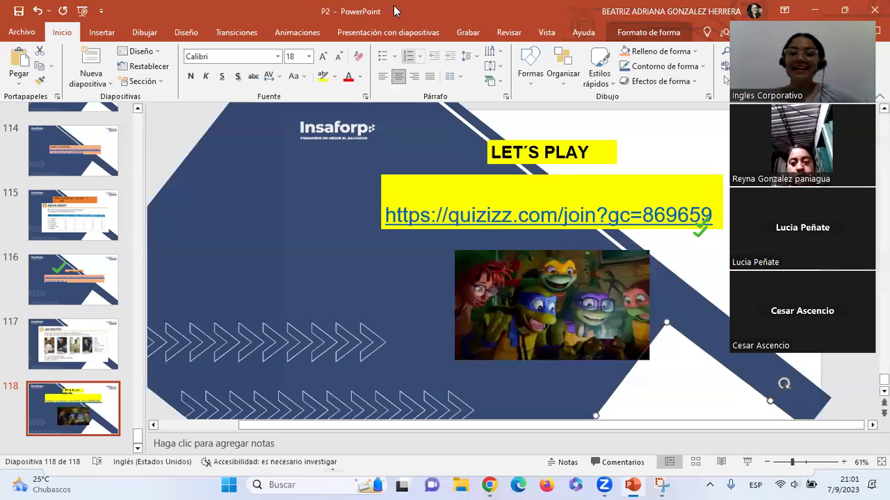